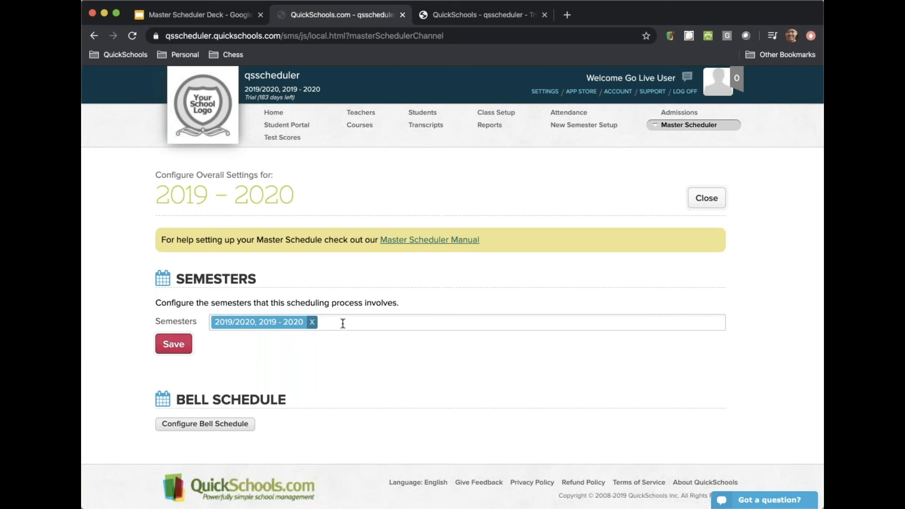
# Check the semester assigned to the 2019 – 2020 enrollment period and open its bell schedule configuration
pyautogui.click(312, 322)
pyautogui.click(297, 322)
pyautogui.click(282, 344)
pyautogui.click(234, 424)
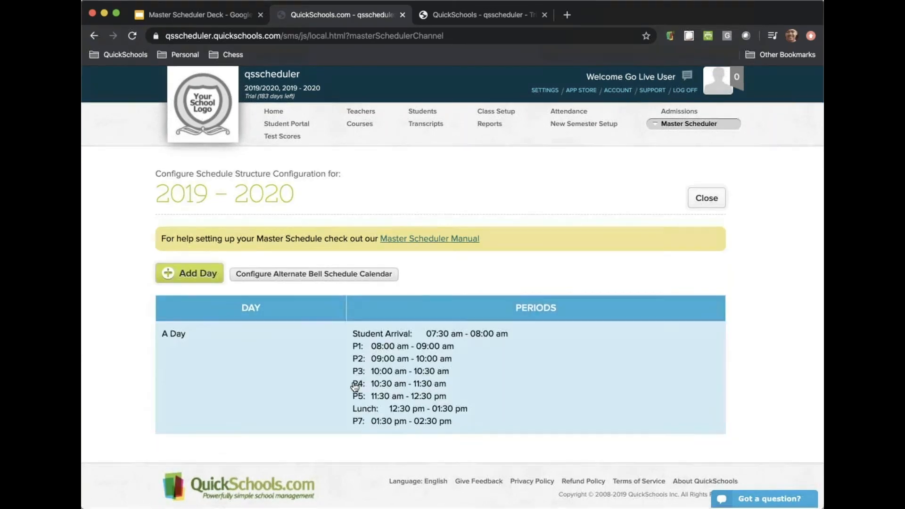
# Inspect the A Day periods and the settings of period P3, then close both without changes
pyautogui.click(410, 369)
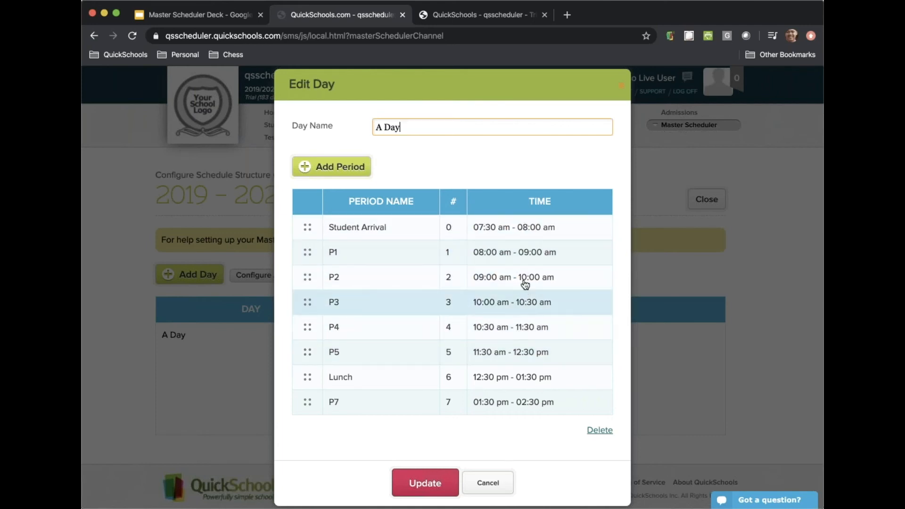
pyautogui.click(524, 306)
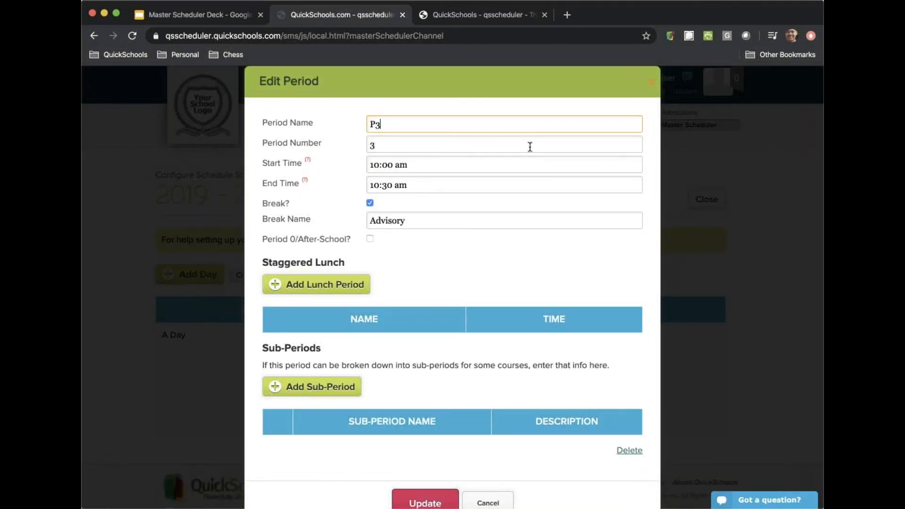
pyautogui.click(652, 86)
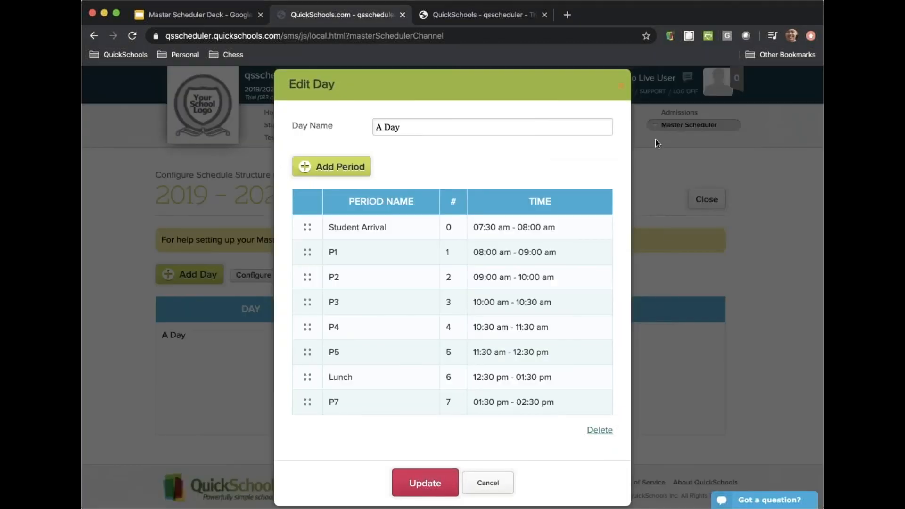
pyautogui.click(623, 90)
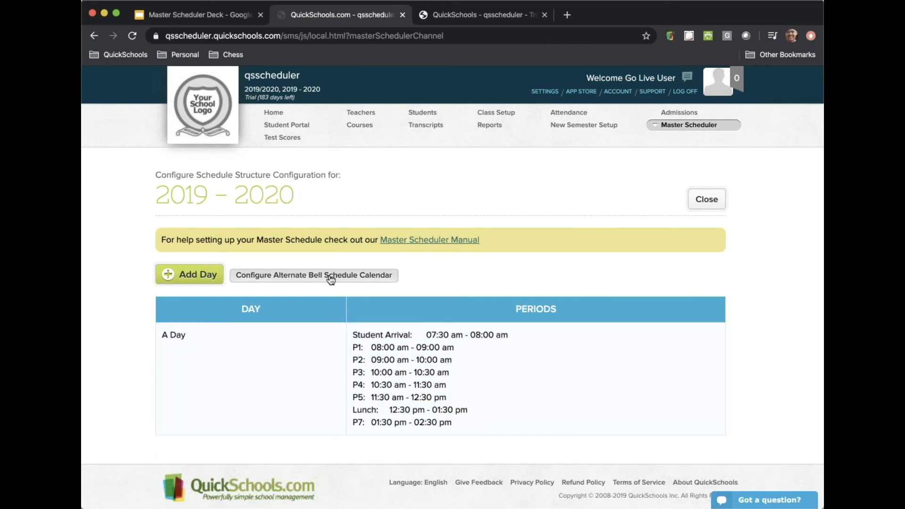
# Open the alternate bell schedule calendar and review the period times of the Daily bell schedule
pyautogui.click(331, 280)
pyautogui.scroll(-1, 377, 295)
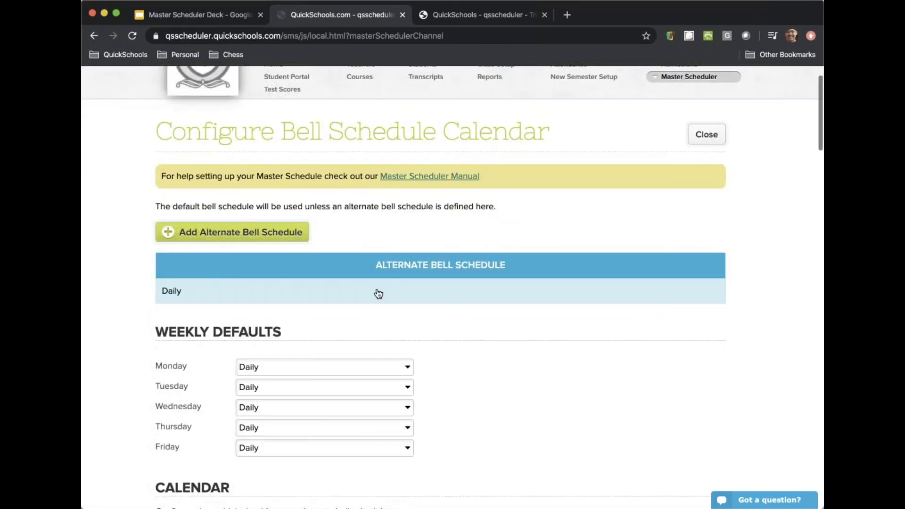
pyautogui.click(378, 297)
pyautogui.scroll(-1, 396, 309)
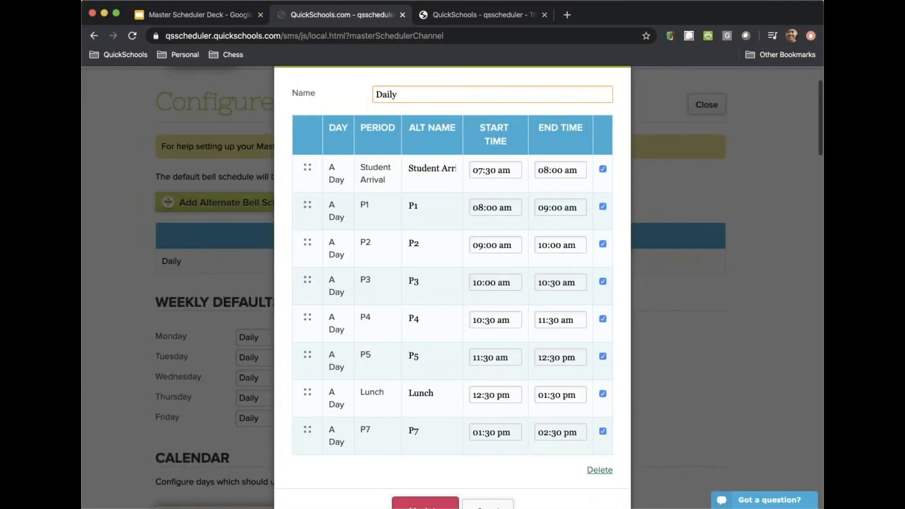
pyautogui.scroll(1, 539, 123)
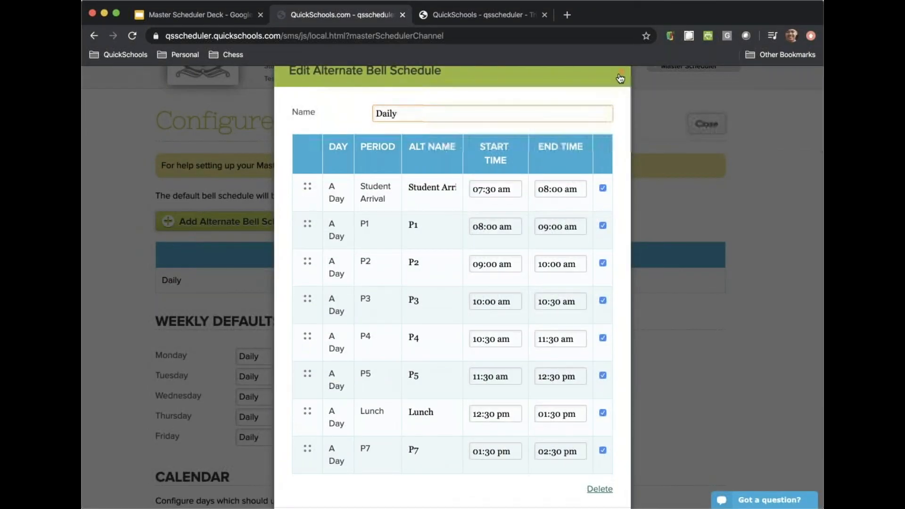
pyautogui.press('Escape')
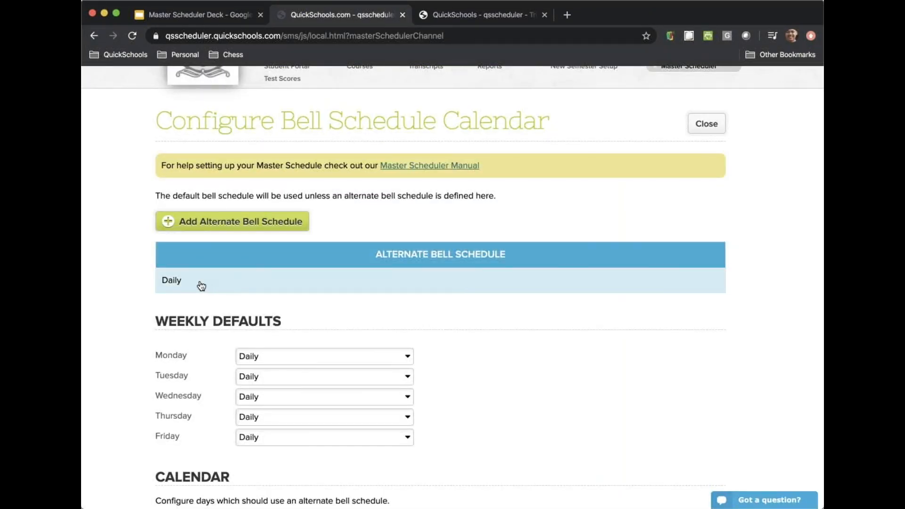
# Check which bell schedules can be assigned to Monday in the weekly defaults, leaving the selection as is
pyautogui.scroll(-1, 207, 285)
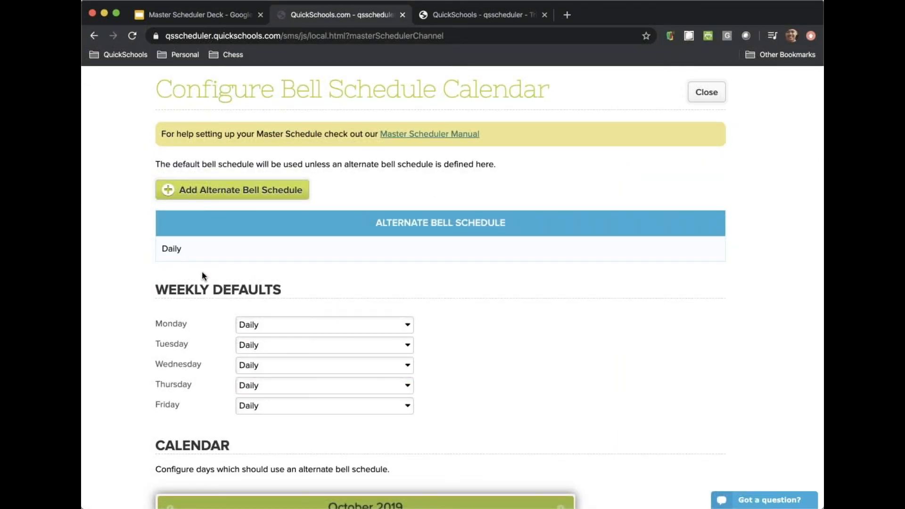
pyautogui.click(263, 326)
pyautogui.click(474, 352)
pyautogui.scroll(-7, 297, 362)
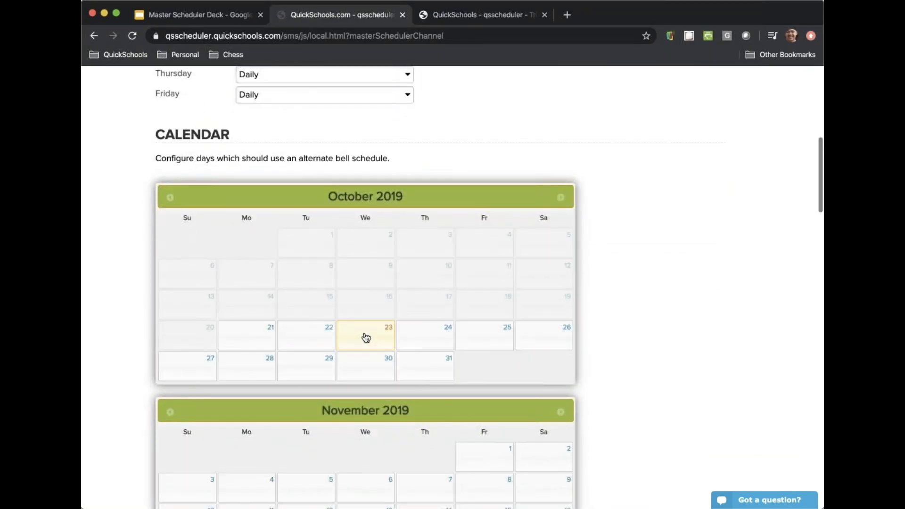
# View the bell schedule choices for October 23, 2019 without assigning one, and look through the calendar months
pyautogui.click(366, 338)
pyautogui.click(409, 285)
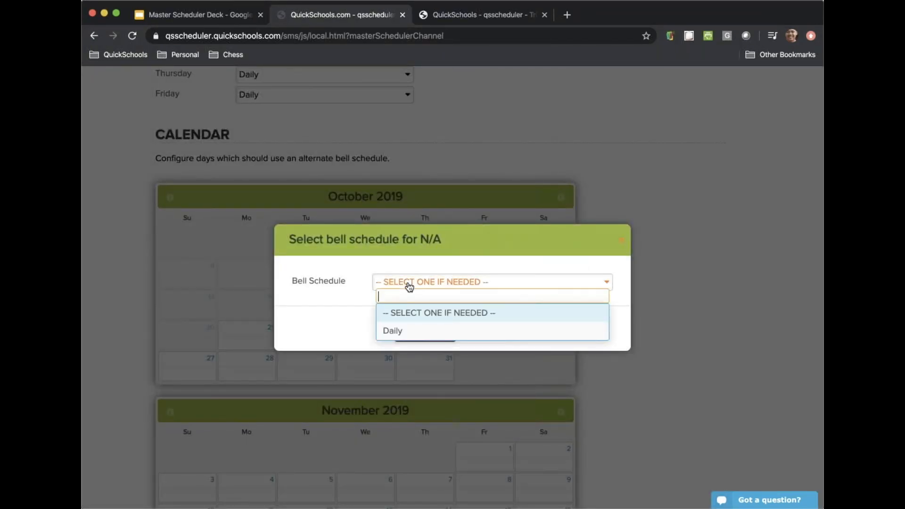
pyautogui.click(623, 242)
pyautogui.click(623, 240)
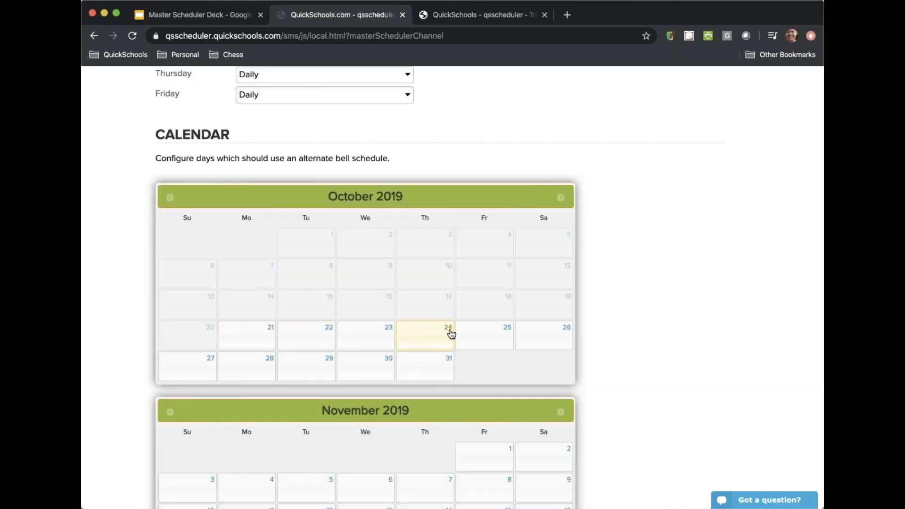
pyautogui.scroll(-5, 451, 334)
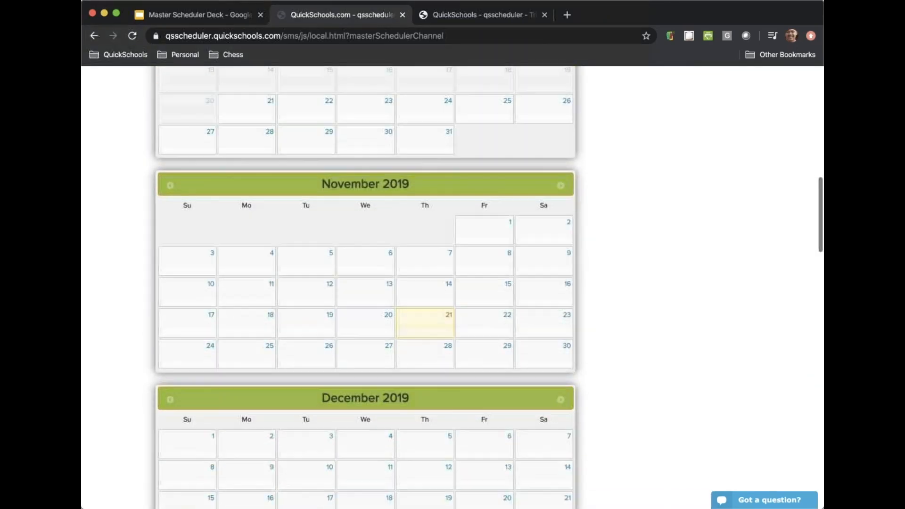
pyautogui.scroll(-1, 307, 498)
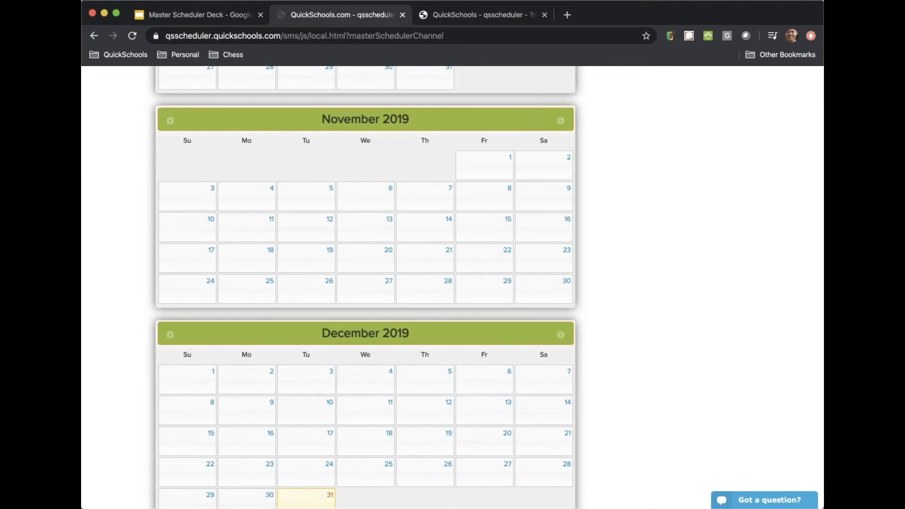
pyautogui.scroll(10, 452, 287)
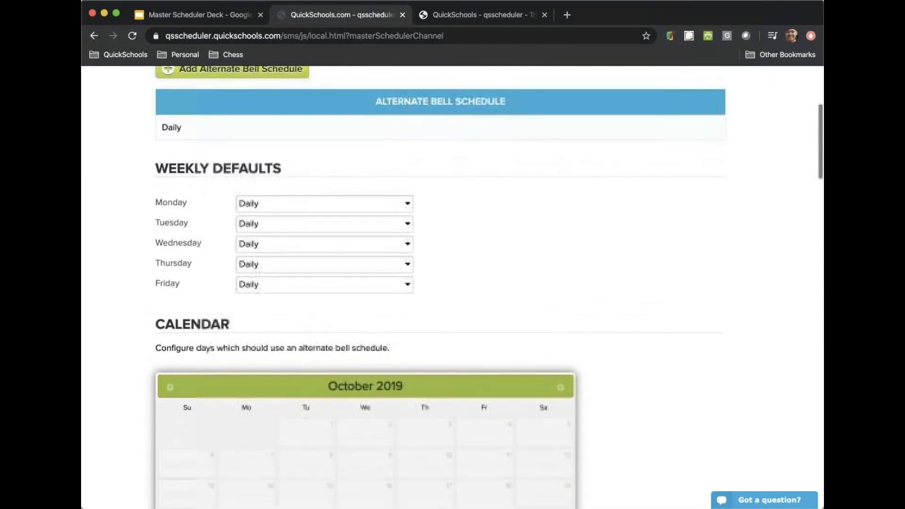
pyautogui.scroll(5, 451, 288)
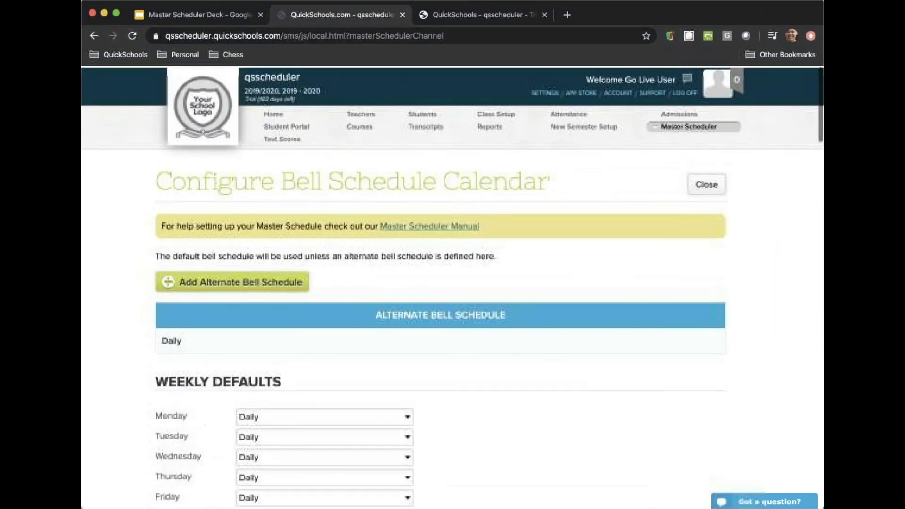
# Close the bell schedule and enrollment period configuration pages to return to the Master Scheduler enrollment period list
pyautogui.click(707, 183)
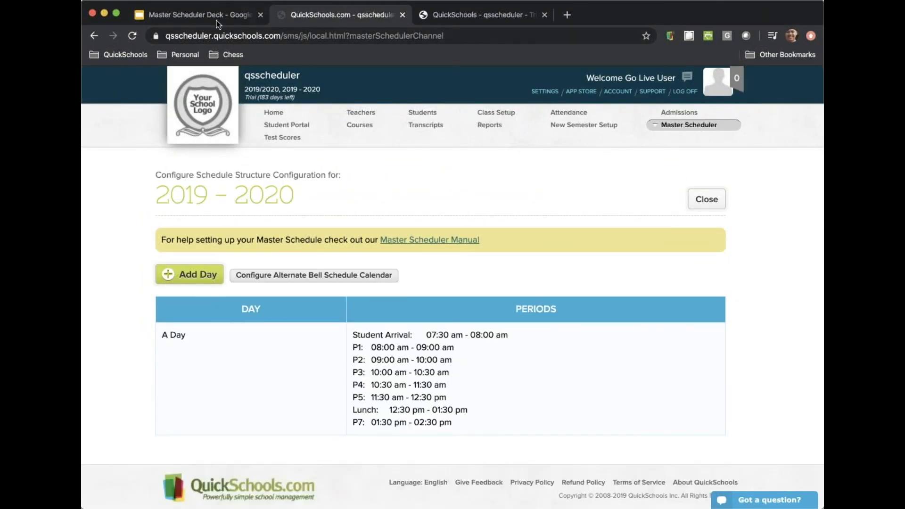
pyautogui.click(708, 198)
pyautogui.click(706, 198)
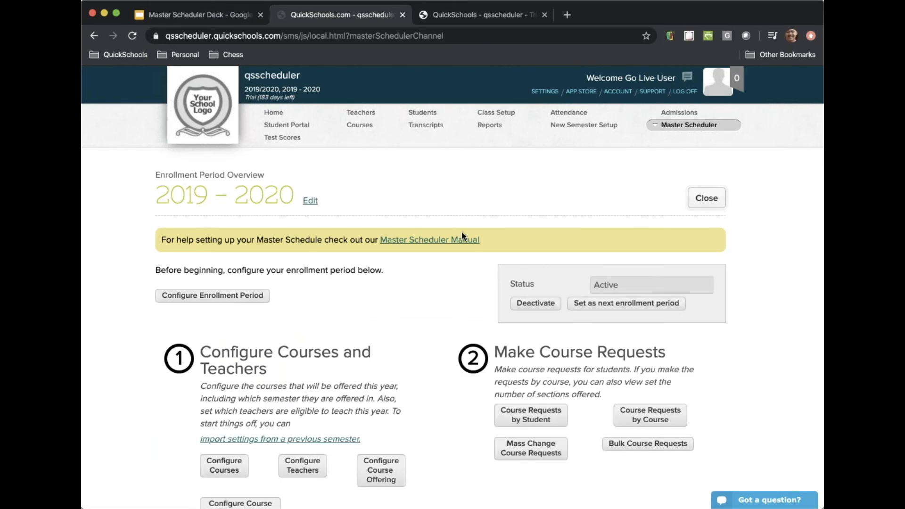
pyautogui.scroll(-1, 462, 236)
pyautogui.click(231, 20)
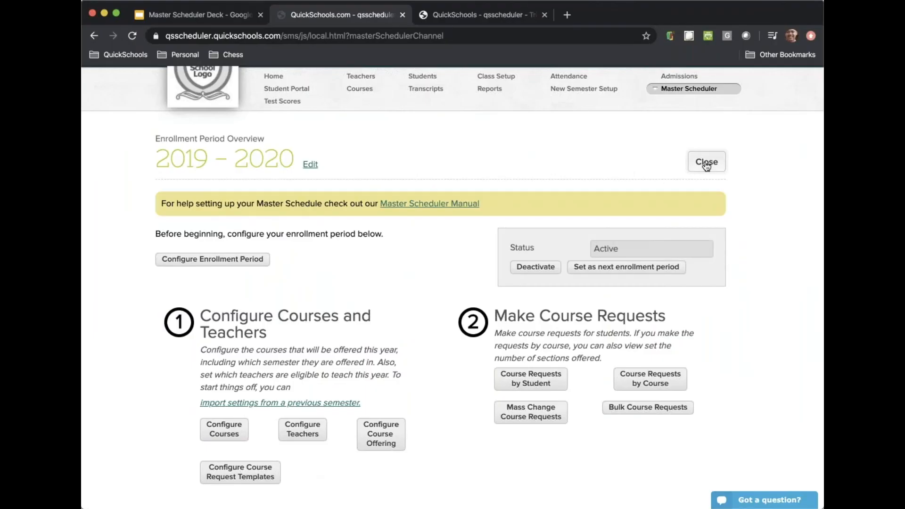
pyautogui.click(706, 160)
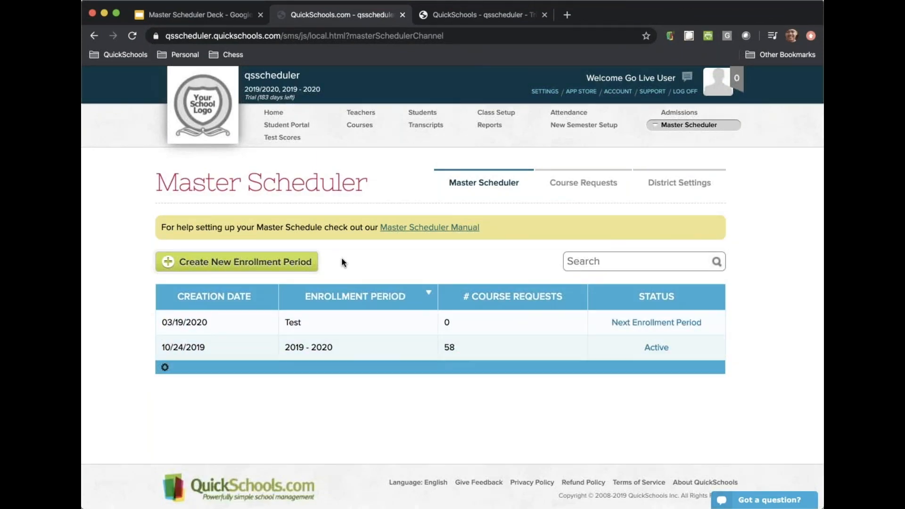
# Create an enrollment period named "New Period", view its overview, and return to the enrollment period list
pyautogui.click(299, 262)
pyautogui.write('Test')
pyautogui.press('BackSpace')
pyautogui.press('BackSpace')
pyautogui.press('BackSpace')
pyautogui.press('BackSpace')
pyautogui.write('New Ill')
pyautogui.press('BackSpace')
pyautogui.press('BackSpace')
pyautogui.press('BackSpace')
pyautogui.write('Period')
pyautogui.click(429, 375)
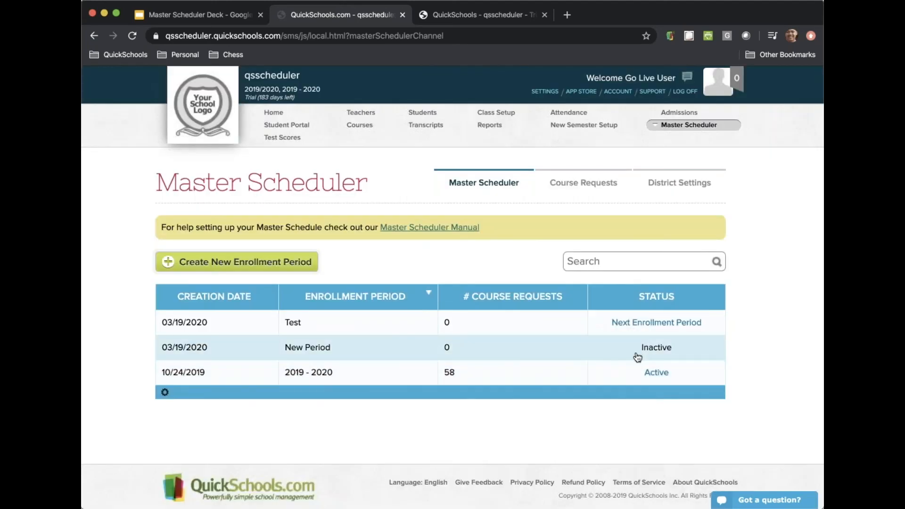
pyautogui.click(517, 353)
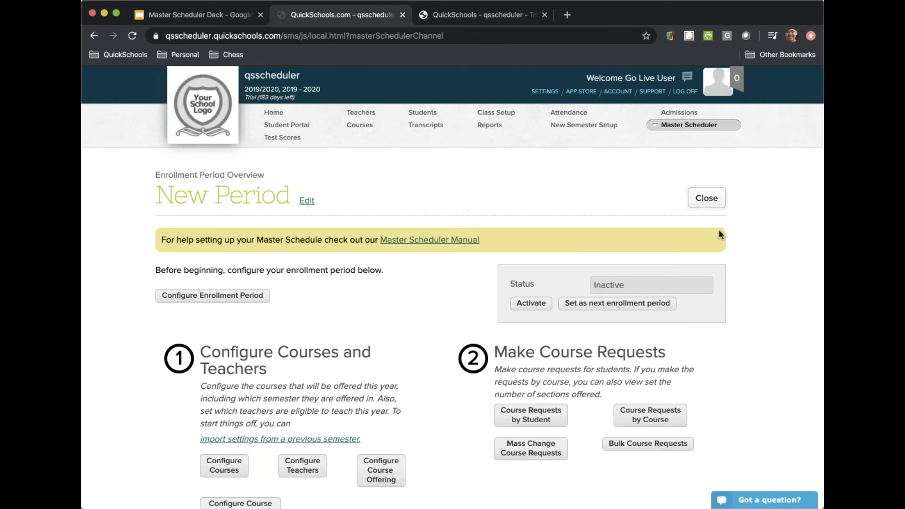
pyautogui.click(708, 201)
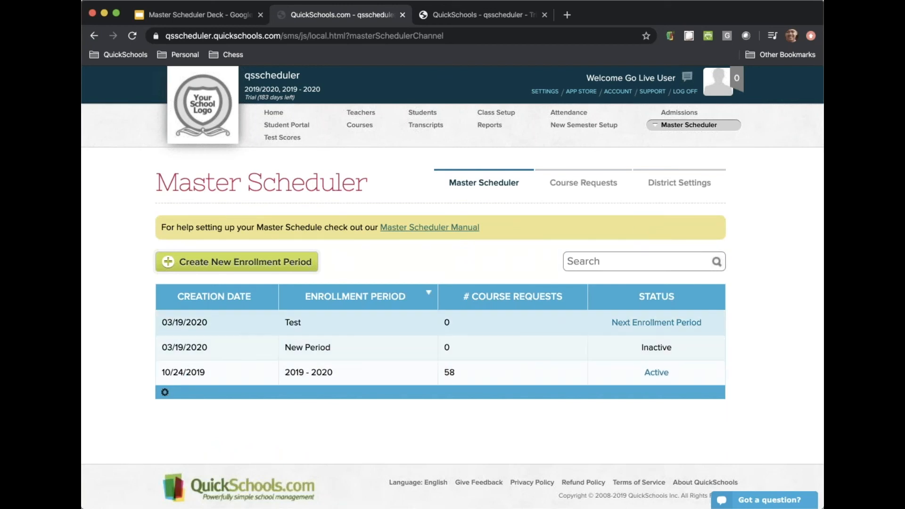
# Open the first listed 9th-grade student's record and review the student's weekly class schedule
pyautogui.click(425, 113)
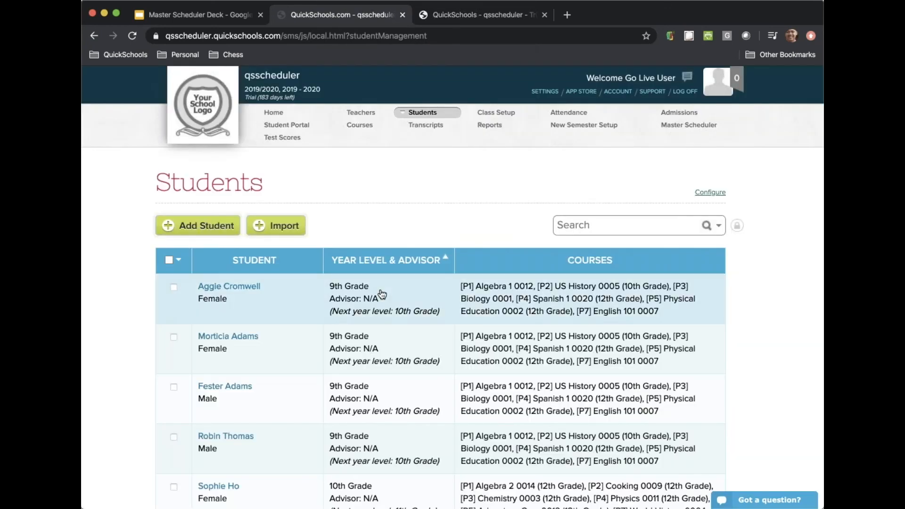
pyautogui.click(384, 287)
pyautogui.scroll(-10, 348, 289)
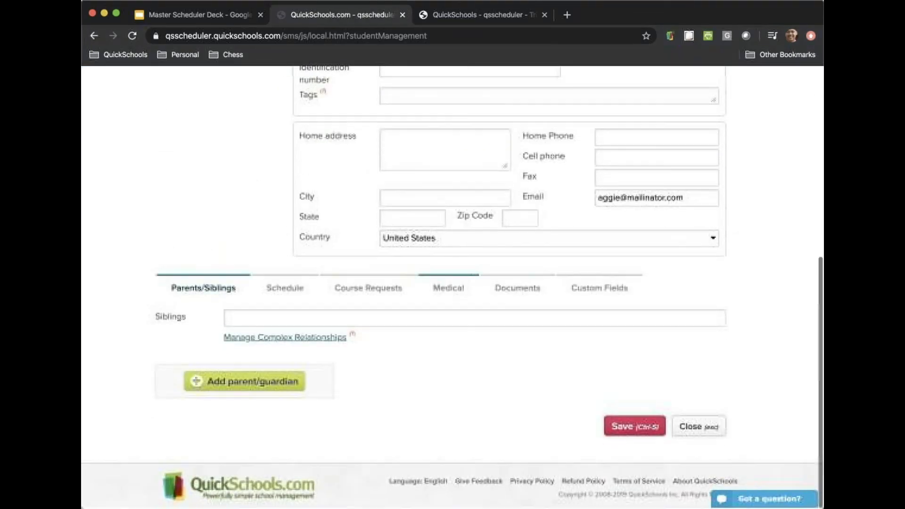
pyautogui.click(284, 290)
pyautogui.scroll(-5, 245, 327)
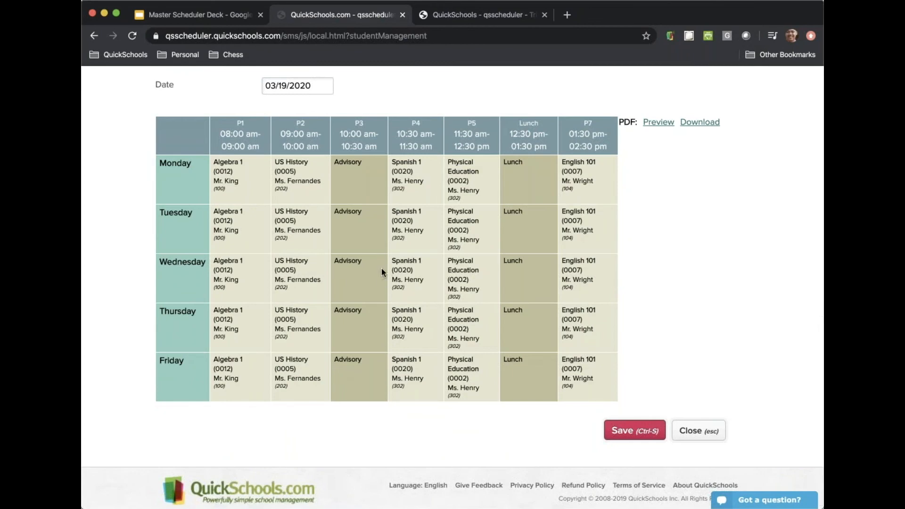
pyautogui.scroll(15, 381, 268)
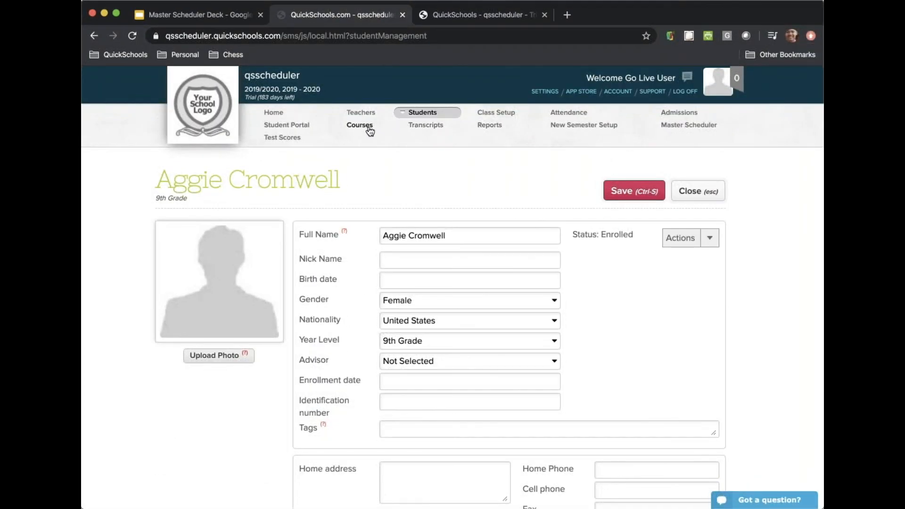
# Open Courses & Sections and check the available schedules, keeping 2019 - 2020 selected
pyautogui.click(359, 125)
pyautogui.scroll(-2, 471, 243)
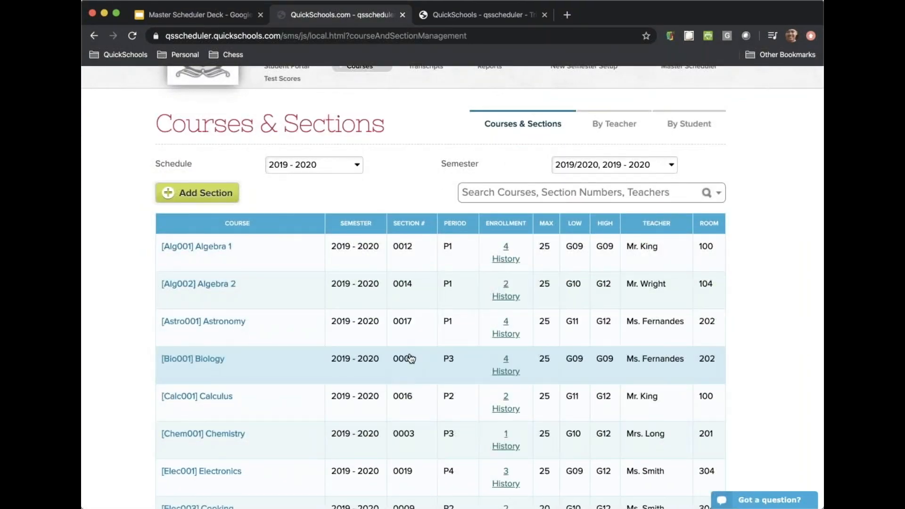
pyautogui.click(354, 166)
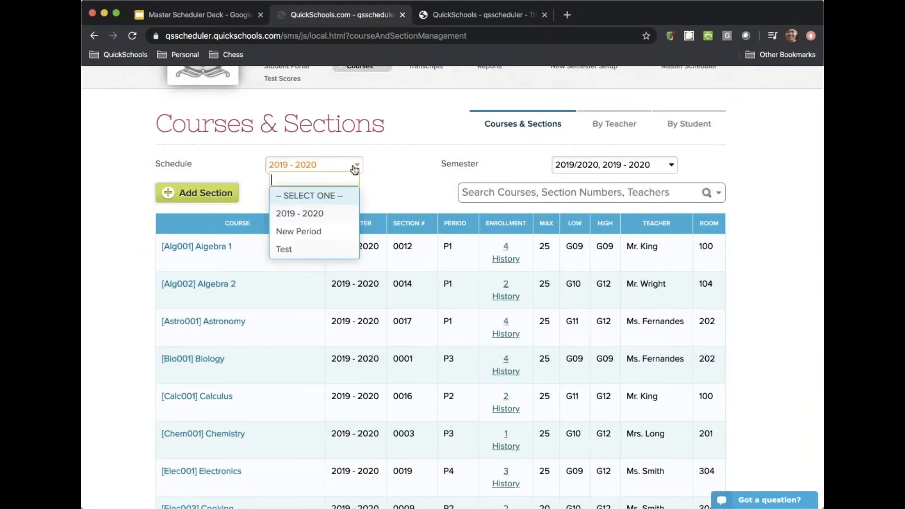
pyautogui.click(339, 209)
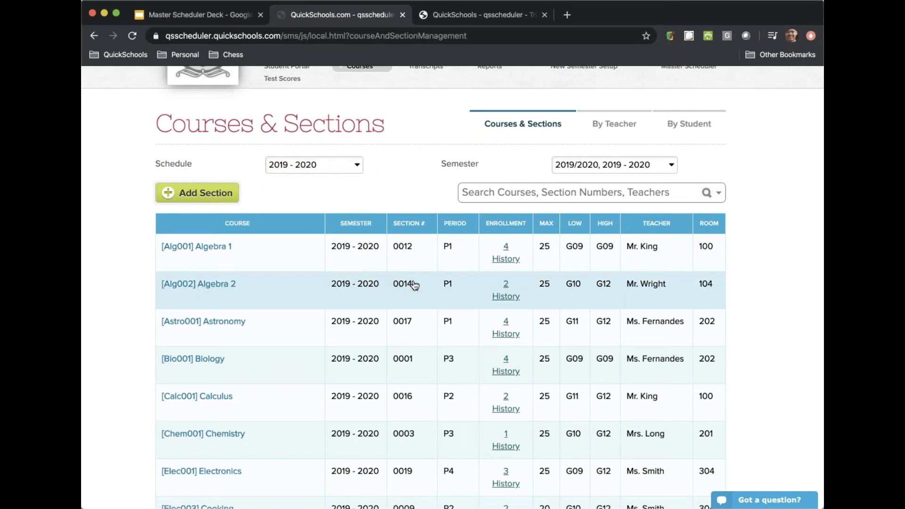
pyautogui.scroll(3, 410, 231)
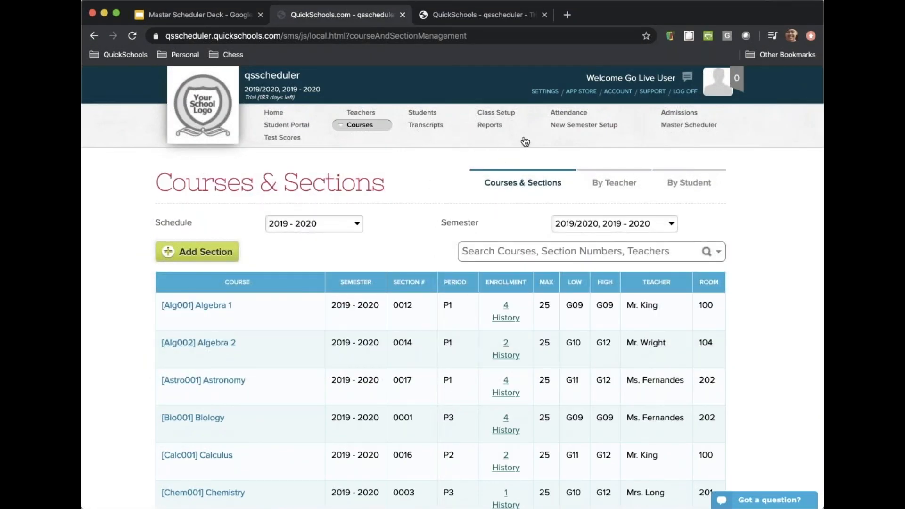
# Return to the Master Scheduler and open the 2019 - 2020 enrollment period overview to view its setup stages
pyautogui.click(689, 125)
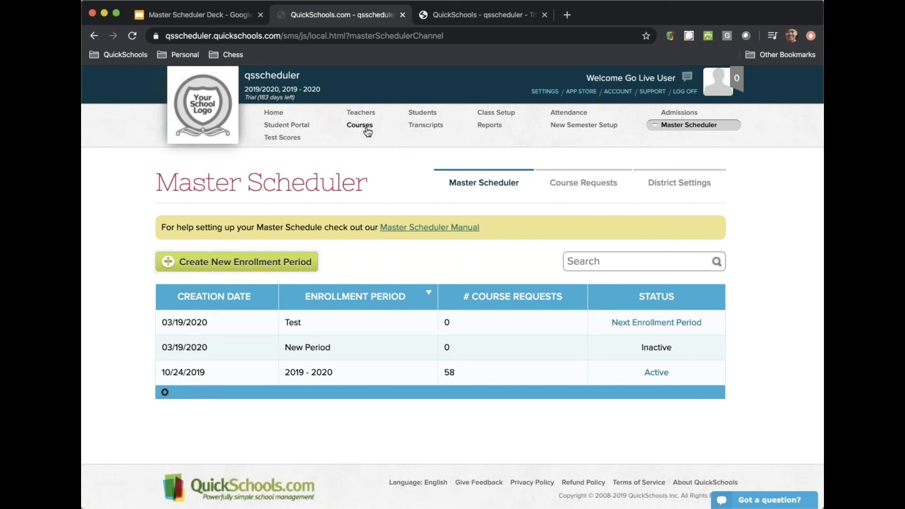
pyautogui.click(381, 373)
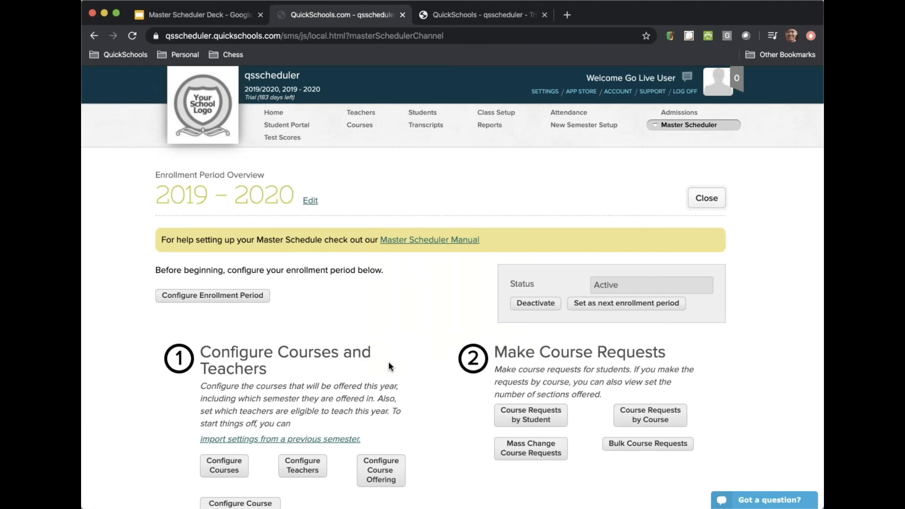
pyautogui.scroll(-4, 389, 362)
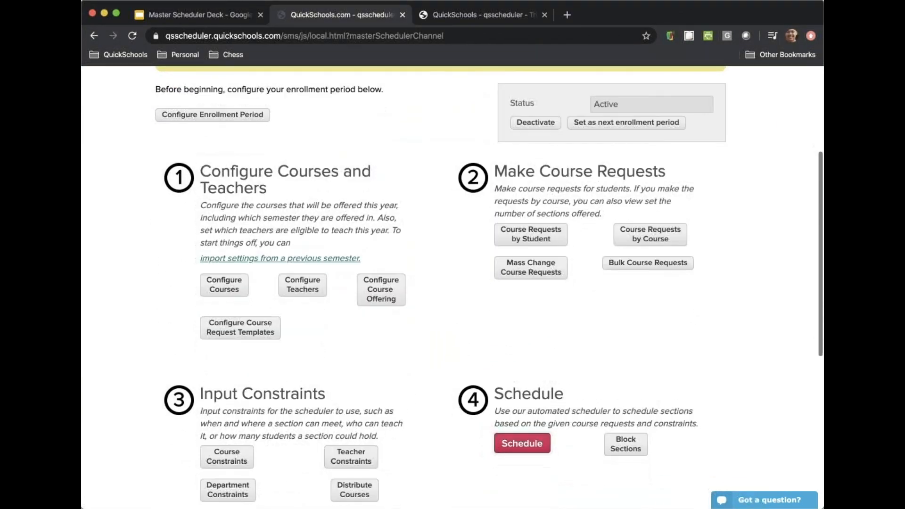
# Set the 2019 - 2020 period as the next enrollment period and return to the enrollment period list
pyautogui.scroll(2, 452, 286)
pyautogui.click(613, 197)
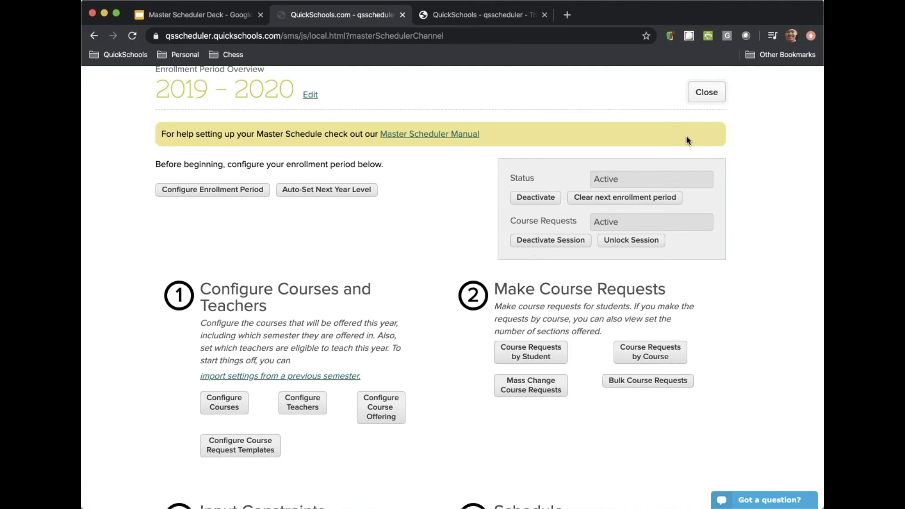
pyautogui.click(707, 92)
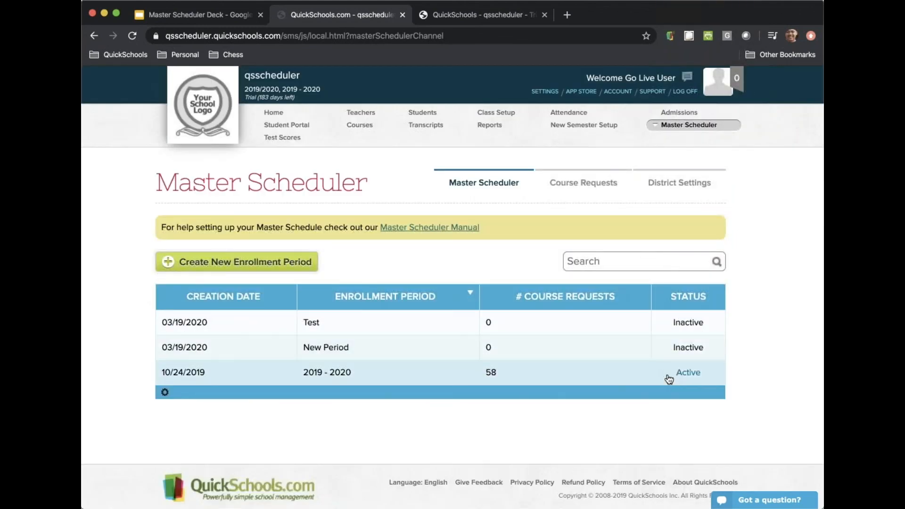
# Open a 9th-grade student's record and review the student's course requests and the available courses for 2019 - 2020
pyautogui.click(421, 113)
pyautogui.click(373, 346)
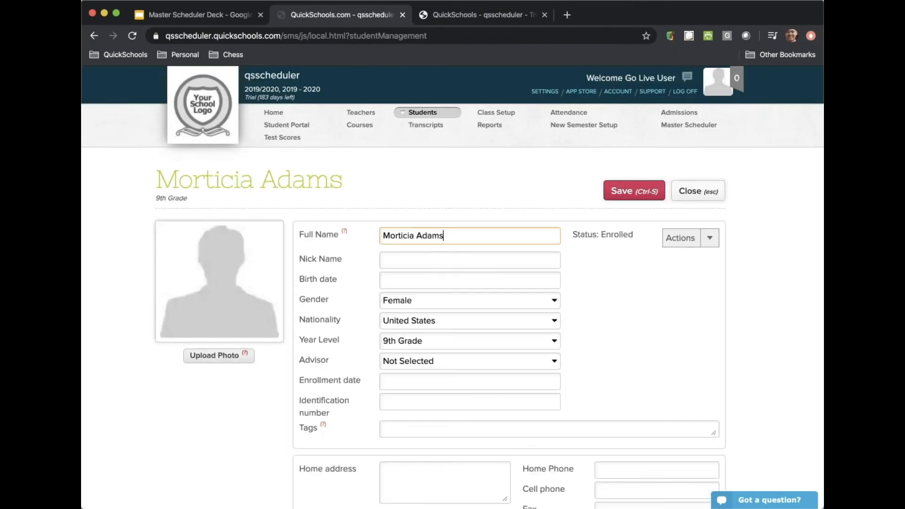
pyautogui.scroll(-10, 373, 346)
pyautogui.click(368, 289)
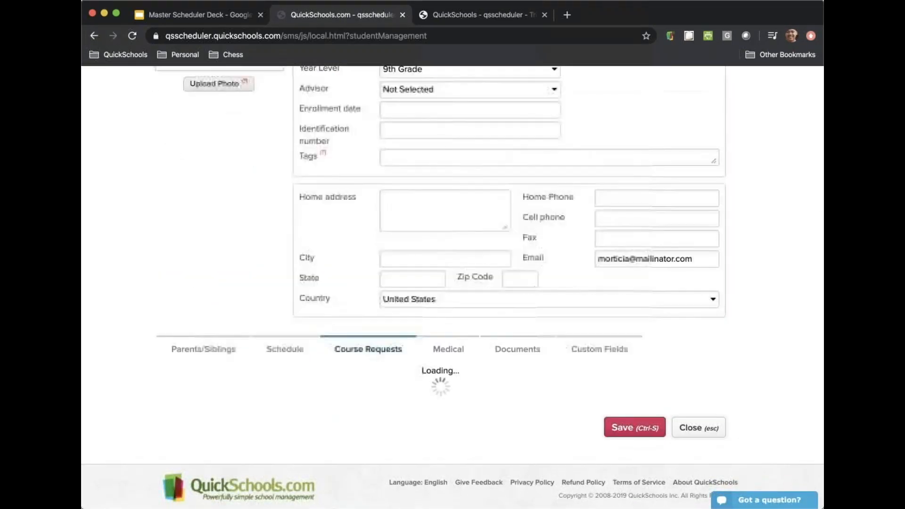
pyautogui.scroll(-5, 367, 322)
pyautogui.scroll(-2, 367, 323)
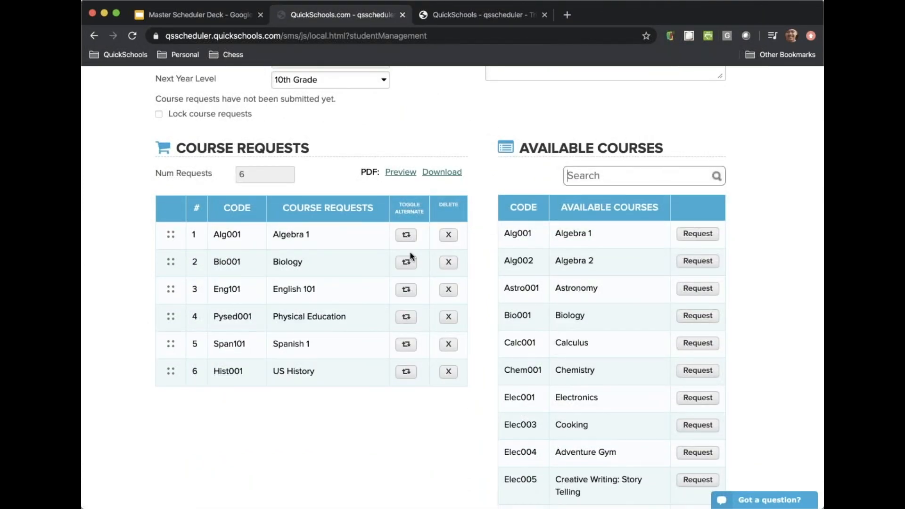
pyautogui.scroll(5, 410, 253)
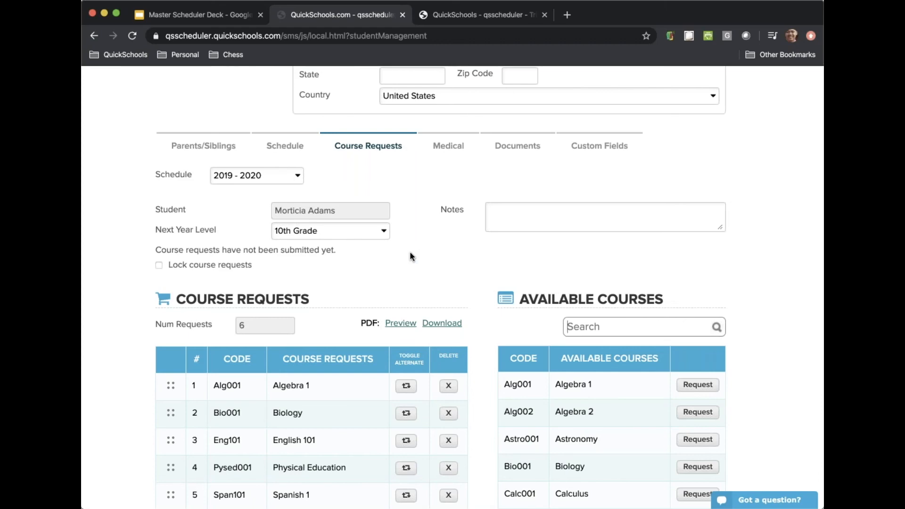
pyautogui.scroll(10, 409, 257)
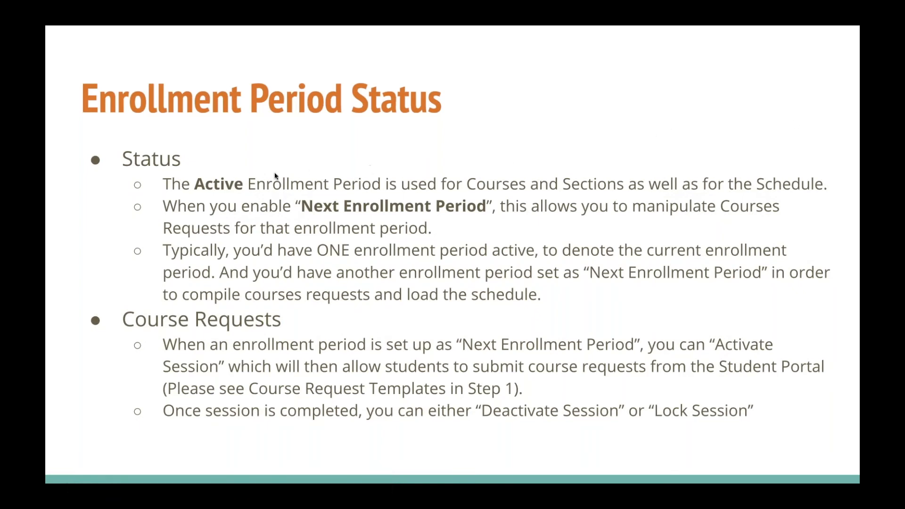
pyautogui.press('Right')
pyautogui.press('Left')
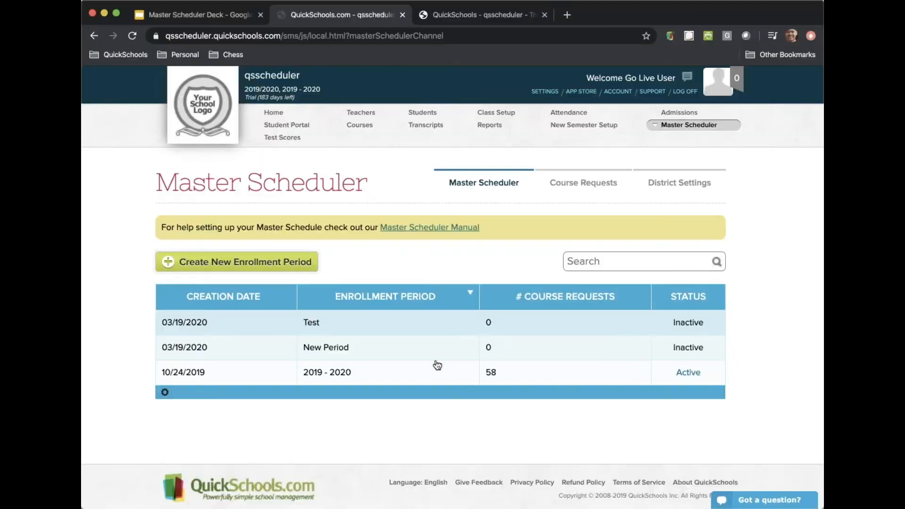
# Activate the course request session of the 2019 - 2020 enrollment period and try out locking and unlocking it
pyautogui.click(424, 376)
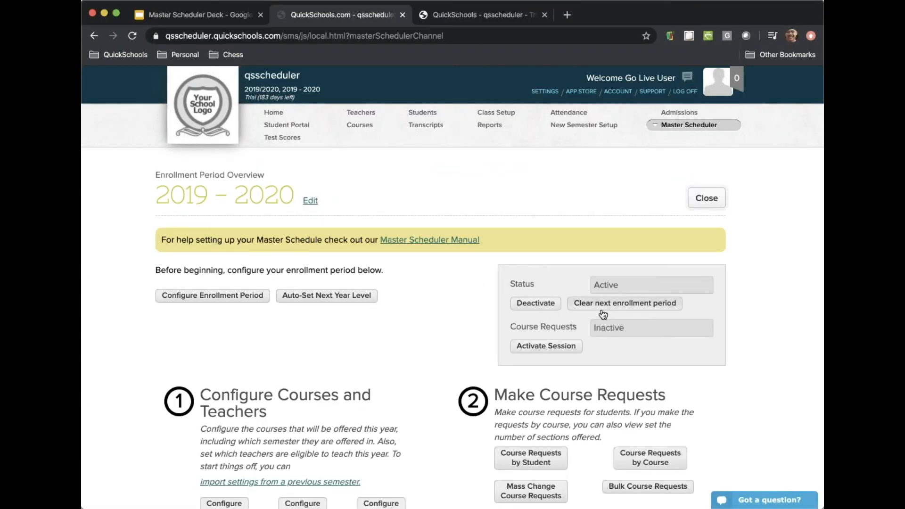
pyautogui.click(546, 346)
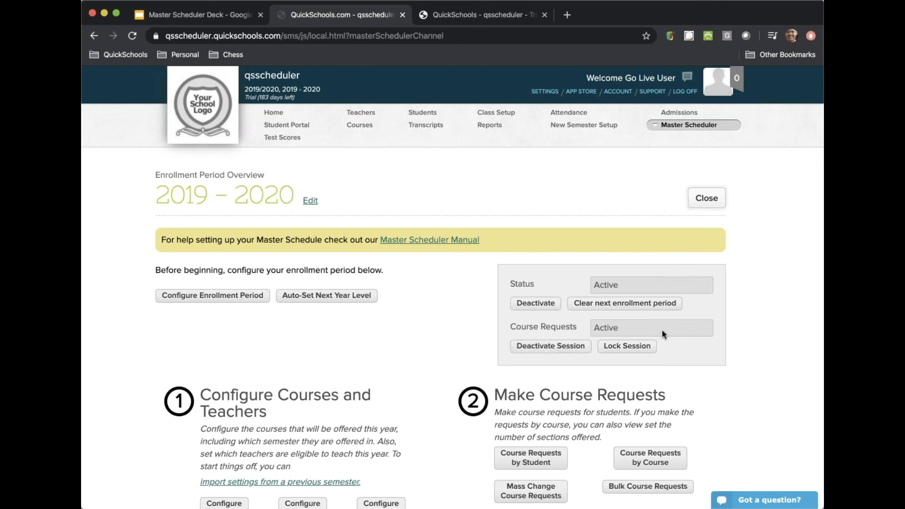
pyautogui.click(638, 351)
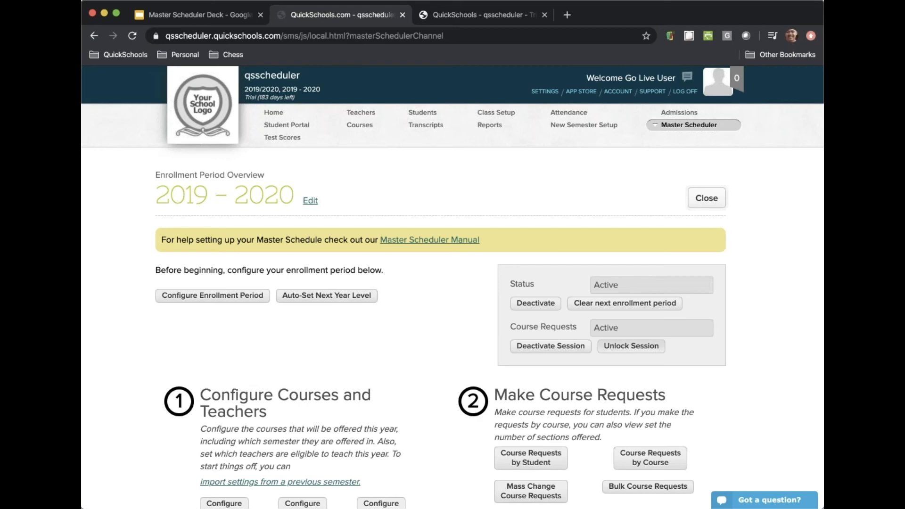
pyautogui.click(629, 347)
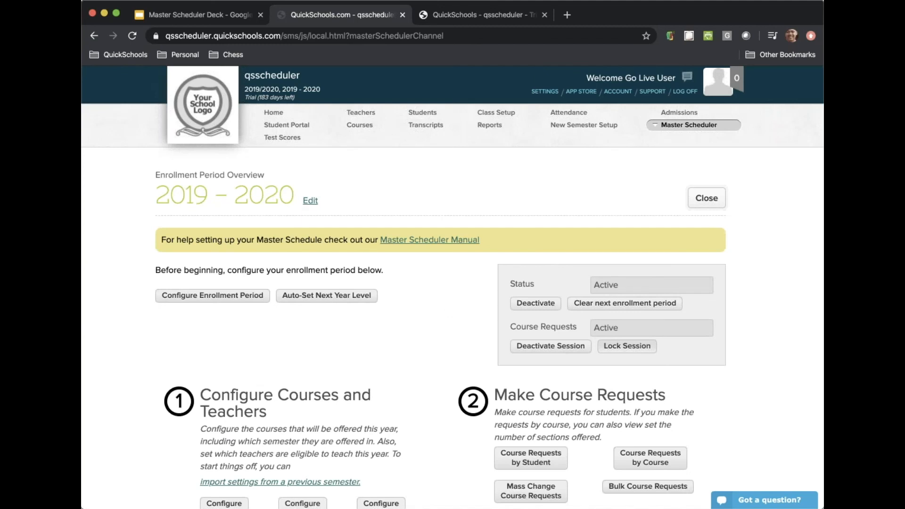
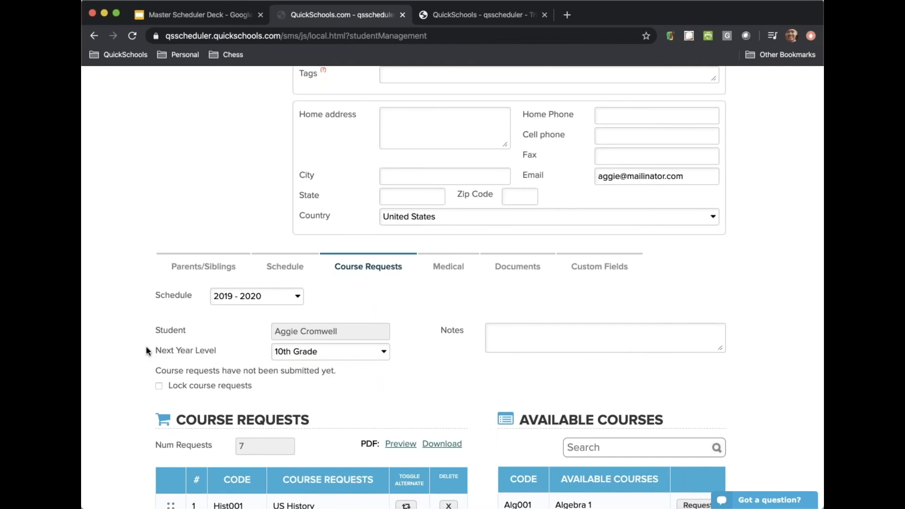
# Check the Next Year Level setting in the student's course requests and close the student record
pyautogui.moveTo(176, 350); pyautogui.dragTo(218, 354)
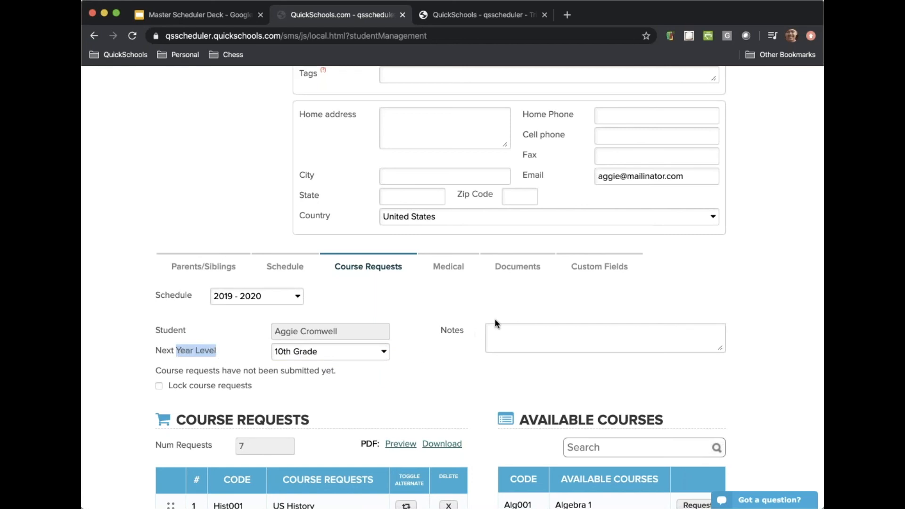
pyautogui.scroll(5, 495, 321)
pyautogui.scroll(4, 495, 318)
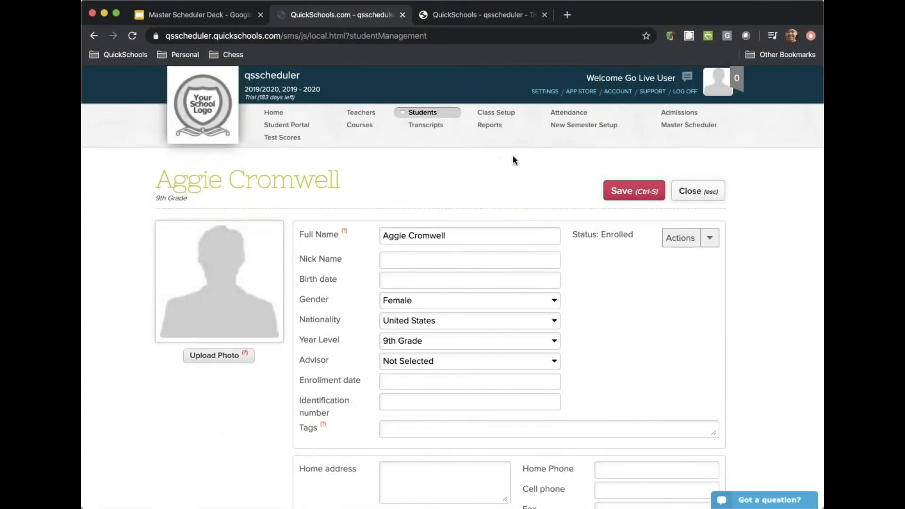
pyautogui.click(693, 195)
pyautogui.click(226, 16)
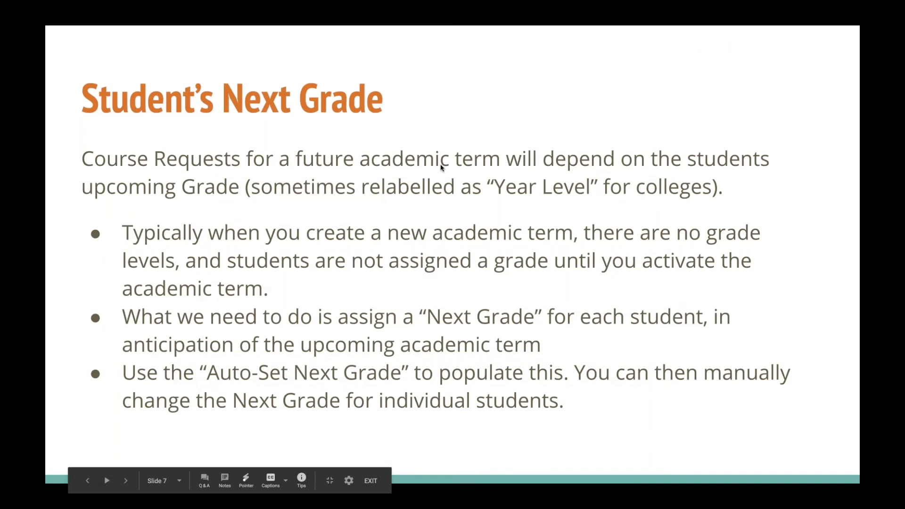
pyautogui.press('Right')
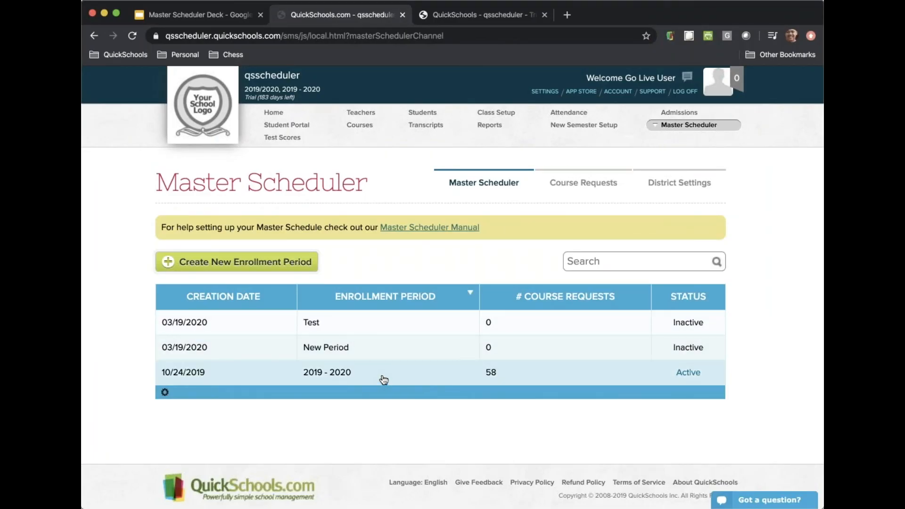
# Open the 2019 - 2020 enrollment period overview and review its stages from course configuration through schedule finalization
pyautogui.click(384, 380)
pyautogui.scroll(-6, 384, 380)
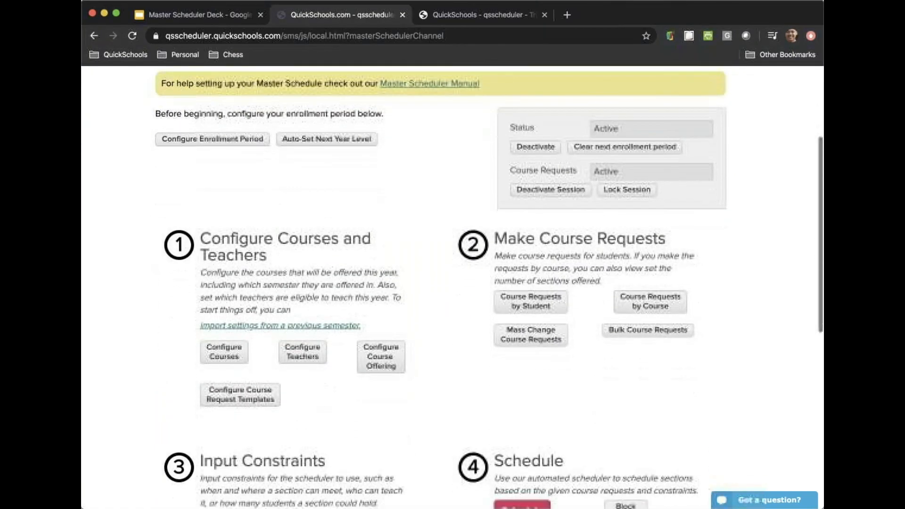
pyautogui.scroll(-5, 452, 283)
pyautogui.scroll(7, 453, 283)
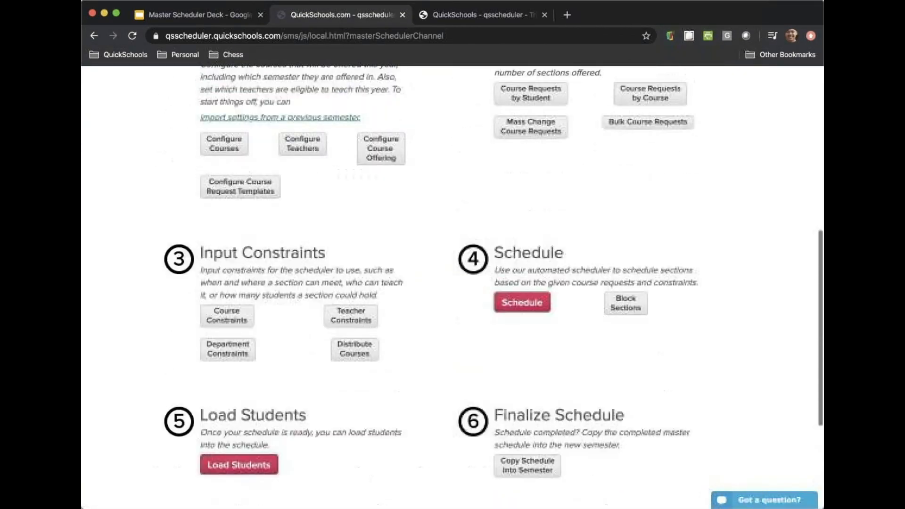
pyautogui.scroll(2, 246, 219)
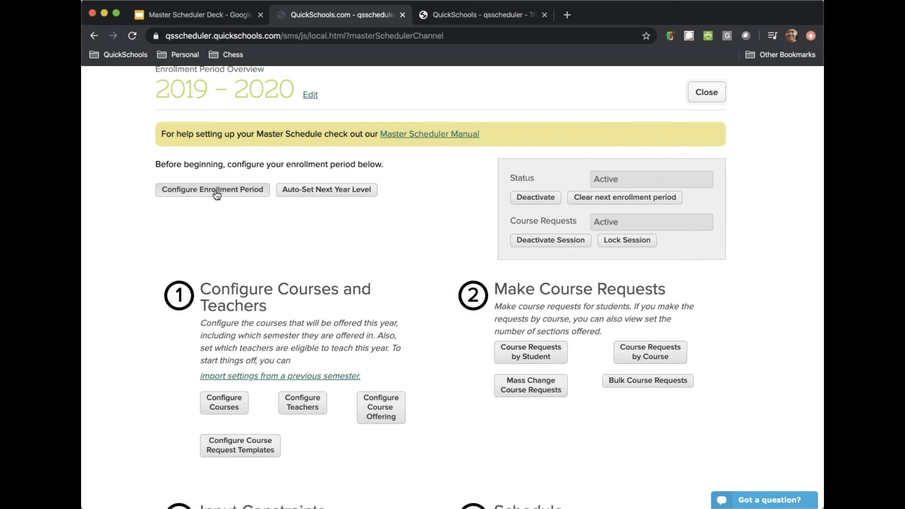
pyautogui.scroll(-4, 439, 202)
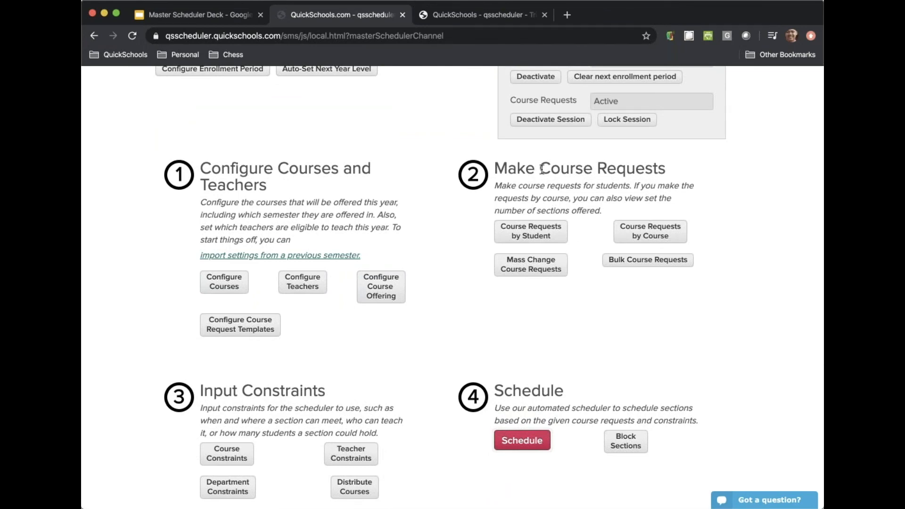
pyautogui.scroll(-5, 421, 232)
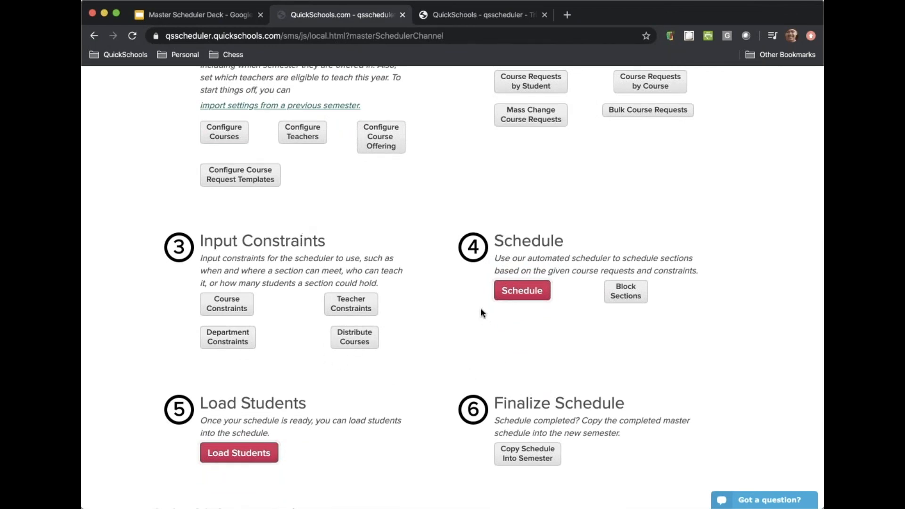
pyautogui.scroll(5, 481, 312)
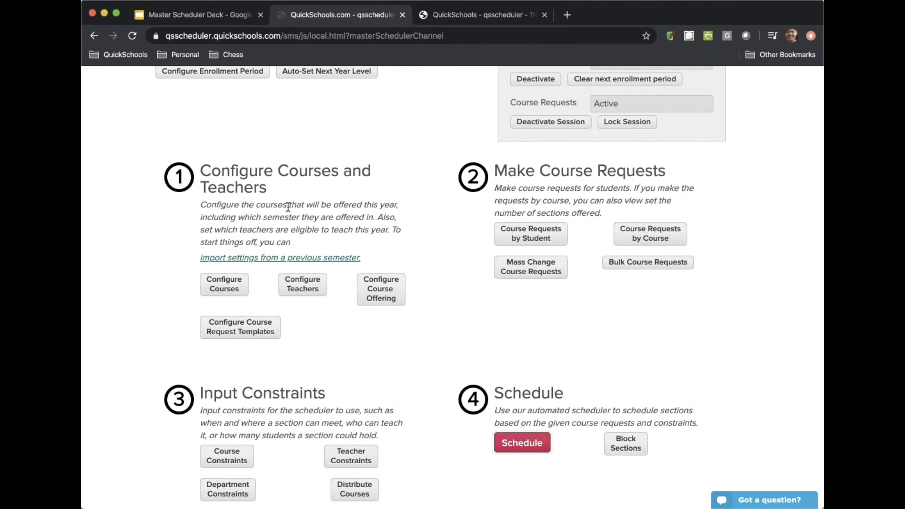
pyautogui.scroll(-1, 253, 205)
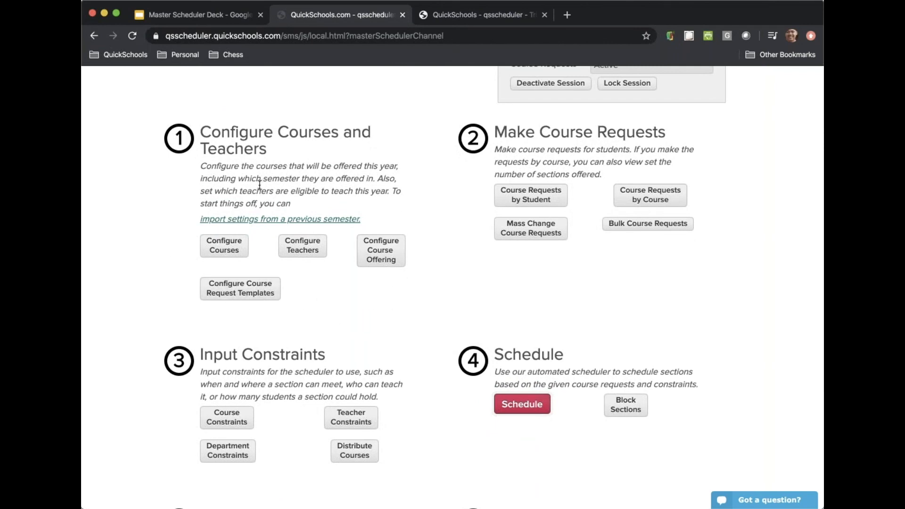
# Open the course configuration, examine the constraints of Creative Writing: Story Telling without changing them, and return to the overview
pyautogui.click(225, 244)
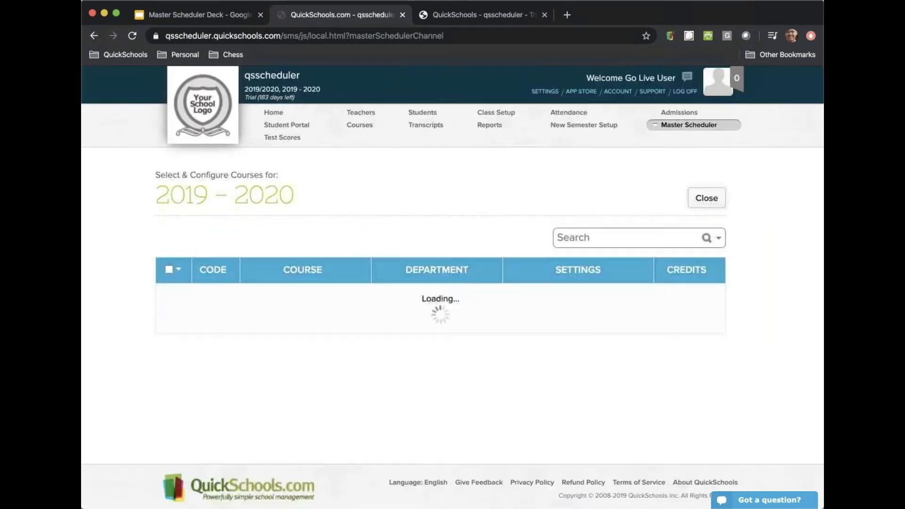
pyautogui.scroll(-3, 349, 343)
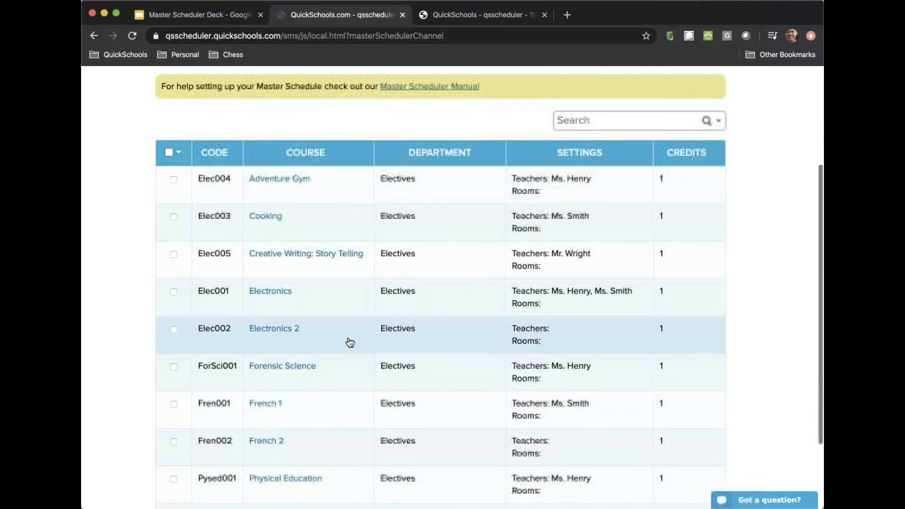
pyautogui.click(420, 253)
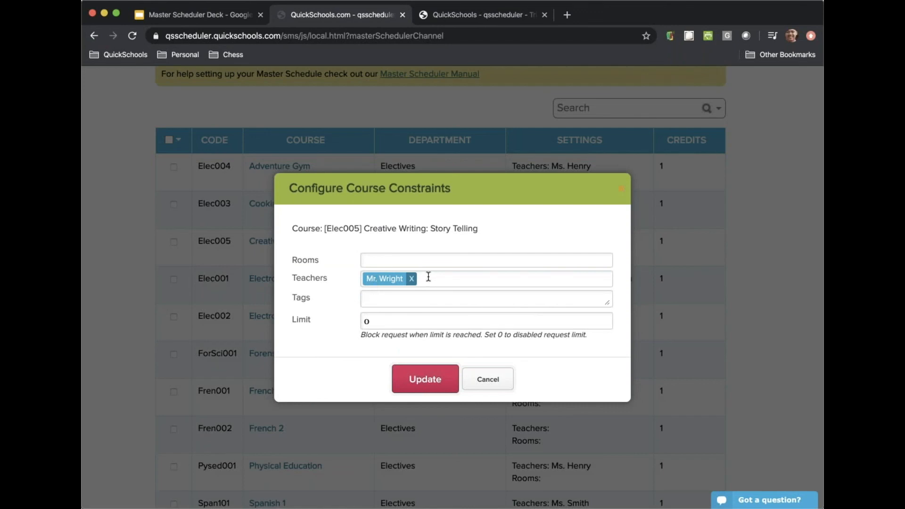
pyautogui.click(406, 260)
pyautogui.click(434, 245)
pyautogui.click(377, 323)
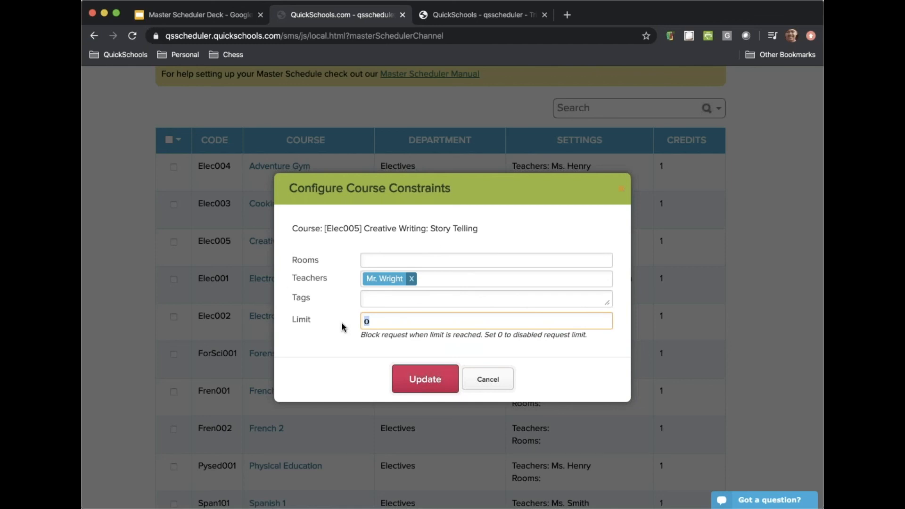
pyautogui.click(624, 193)
pyautogui.scroll(4, 627, 191)
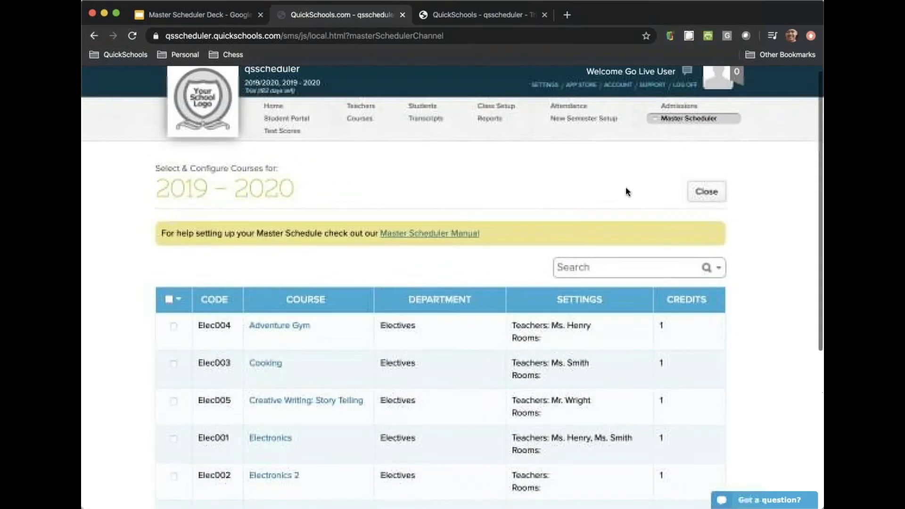
pyautogui.click(703, 191)
# Open the teacher configuration, examine the Science teacher's department, tags and room settings, and return to the overview
pyautogui.click(302, 245)
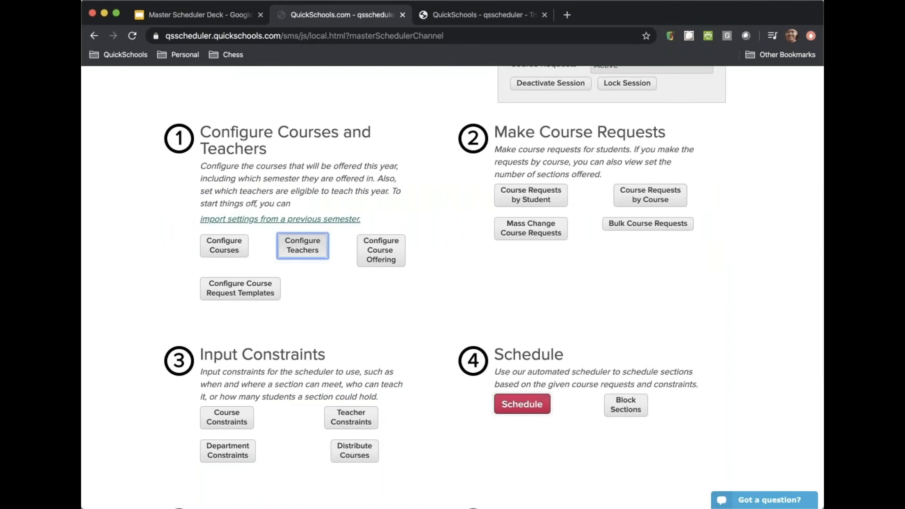
pyautogui.scroll(-3, 429, 304)
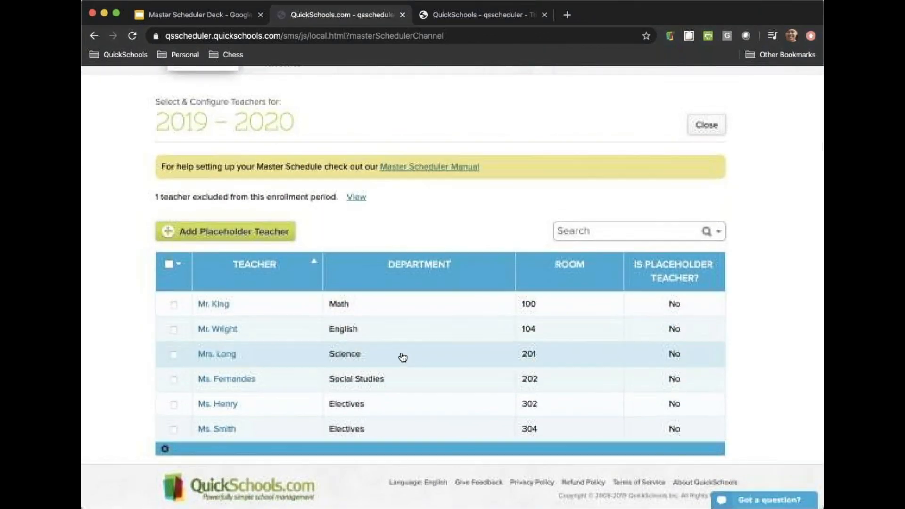
pyautogui.click(401, 355)
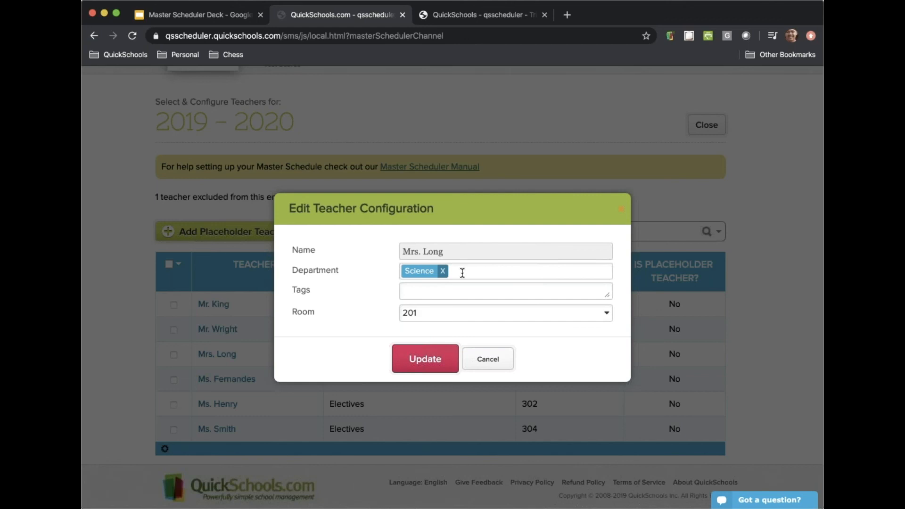
pyautogui.click(622, 212)
pyautogui.click(712, 128)
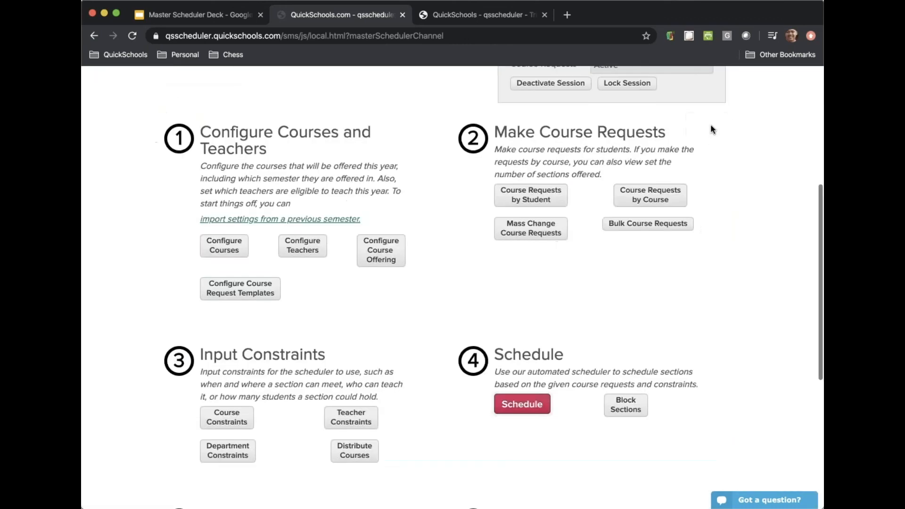
# Open the course offering configuration for 2019 - 2020, review the courses available to add, and cancel without adding any
pyautogui.click(381, 253)
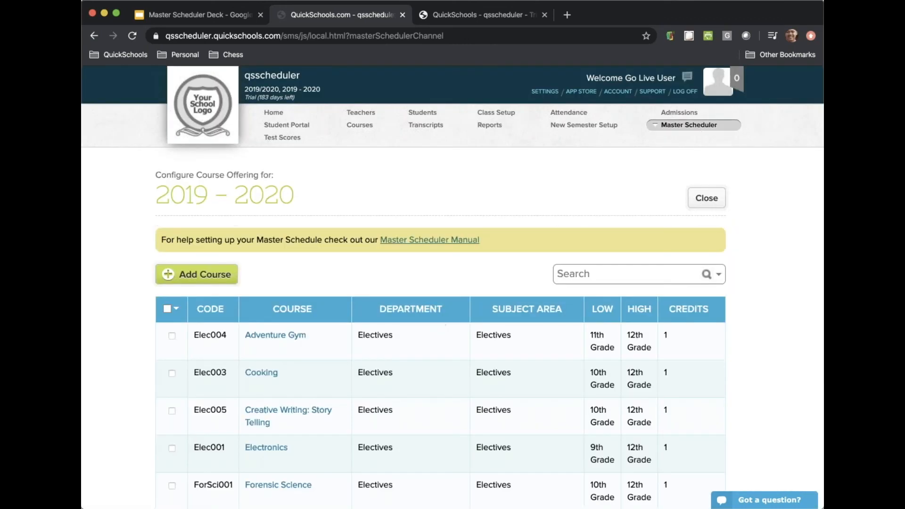
pyautogui.scroll(-5, 349, 293)
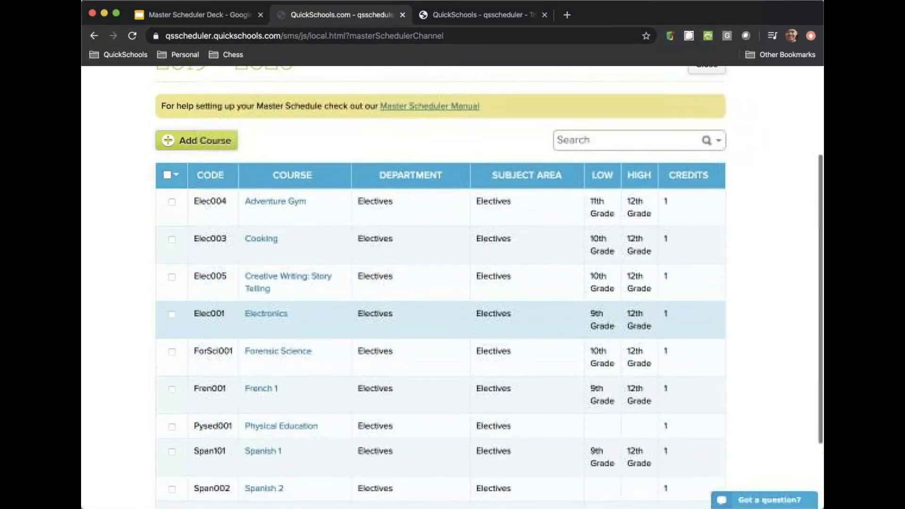
pyautogui.scroll(2, 682, 325)
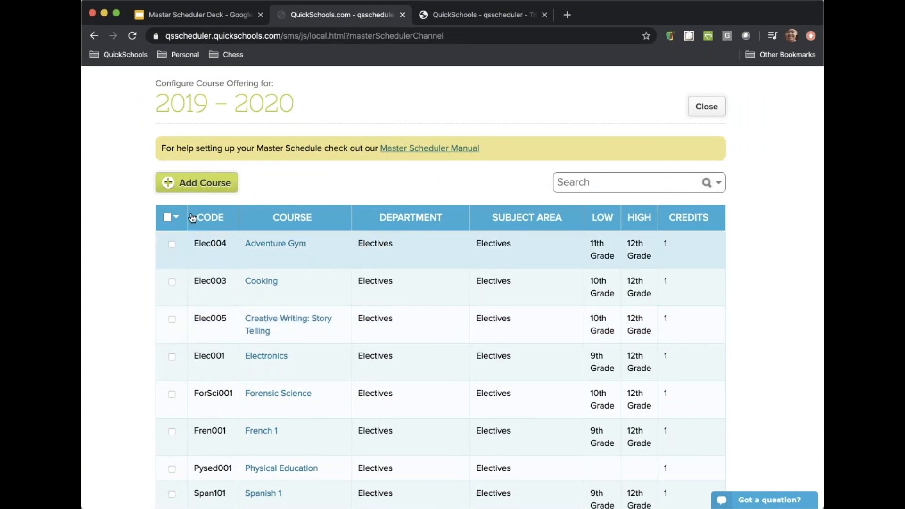
pyautogui.click(195, 189)
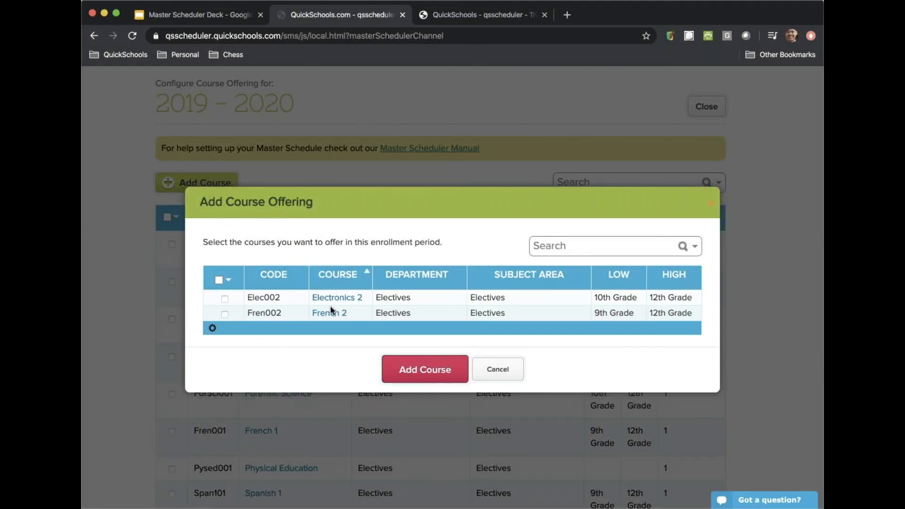
pyautogui.click(507, 371)
# Examine the Cooking course's section limits and exclusions without changing them, and return to the enrollment period overview
pyautogui.click(425, 297)
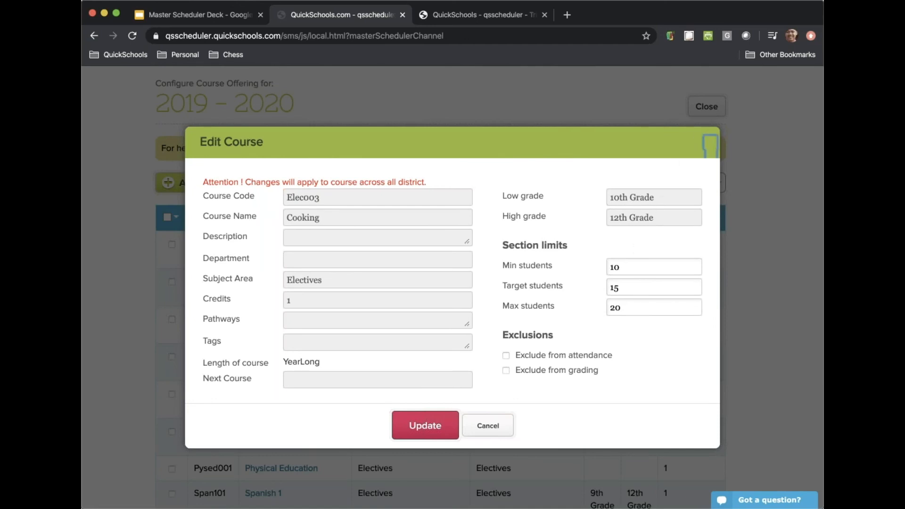
pyautogui.click(710, 142)
pyautogui.click(707, 112)
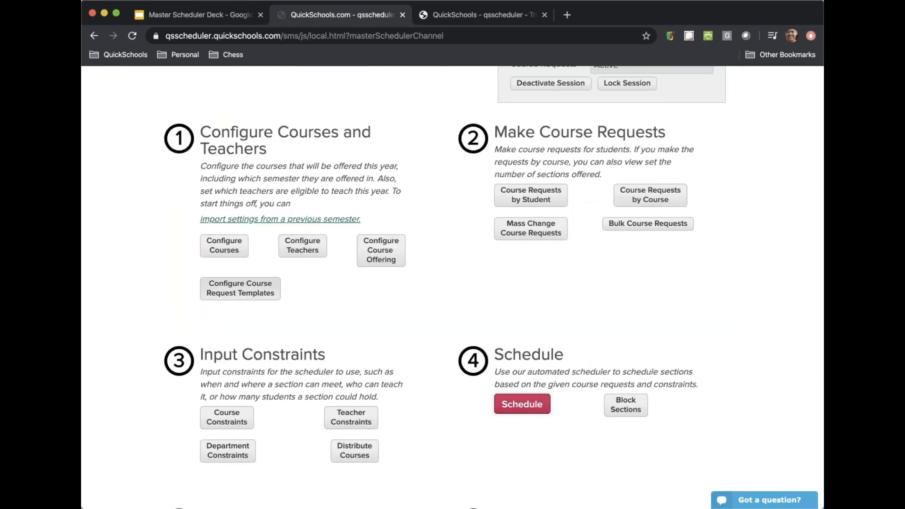
# Open the course request templates for 2019 - 2020 and bring up the 10th Grade template's groups
pyautogui.click(244, 295)
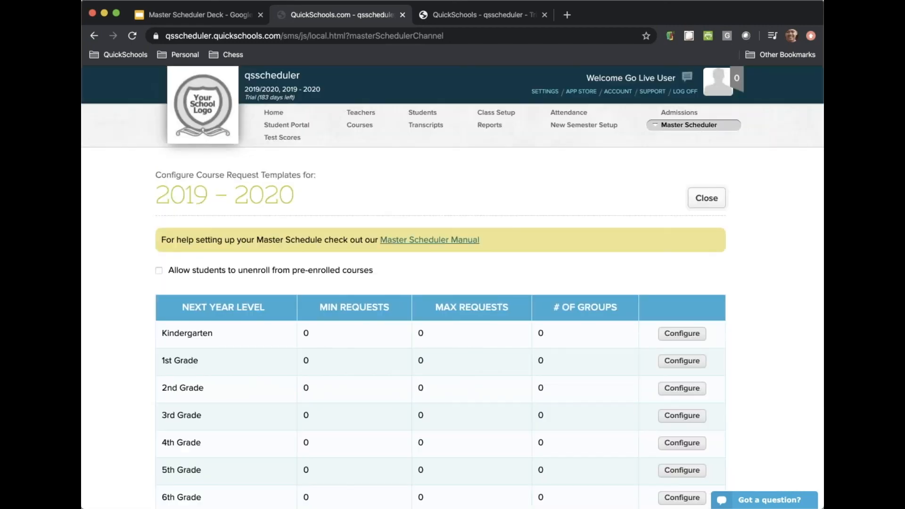
pyautogui.scroll(-5, 206, 368)
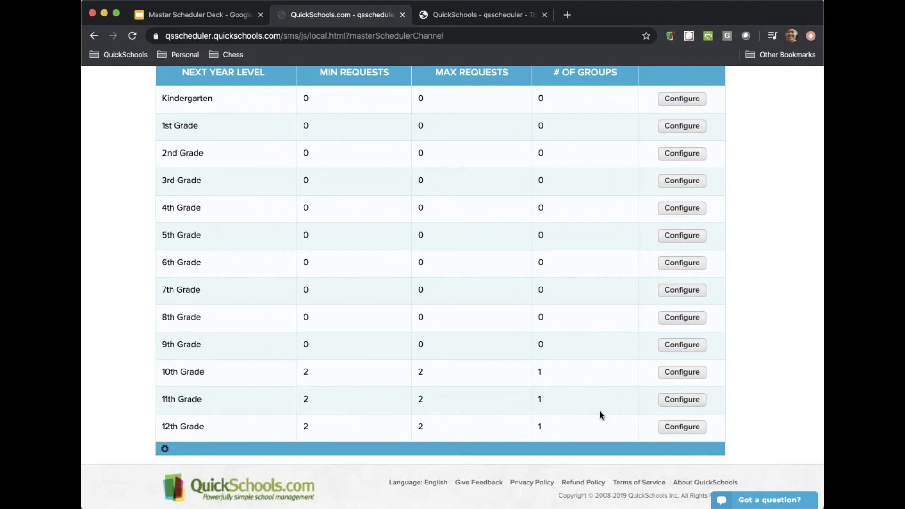
pyautogui.click(692, 372)
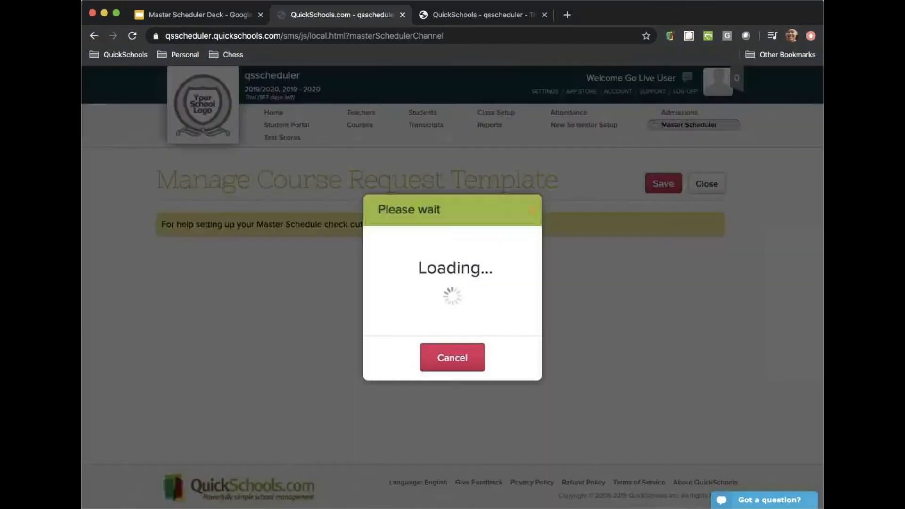
pyautogui.scroll(-3, 463, 333)
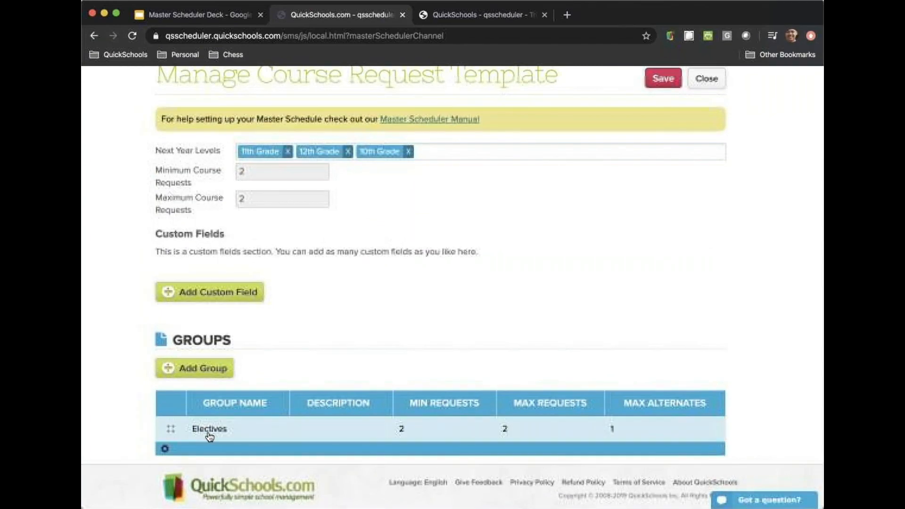
# Examine the Electives group's request limits, course list and available rule types, and cancel without changing anything
pyautogui.click(247, 432)
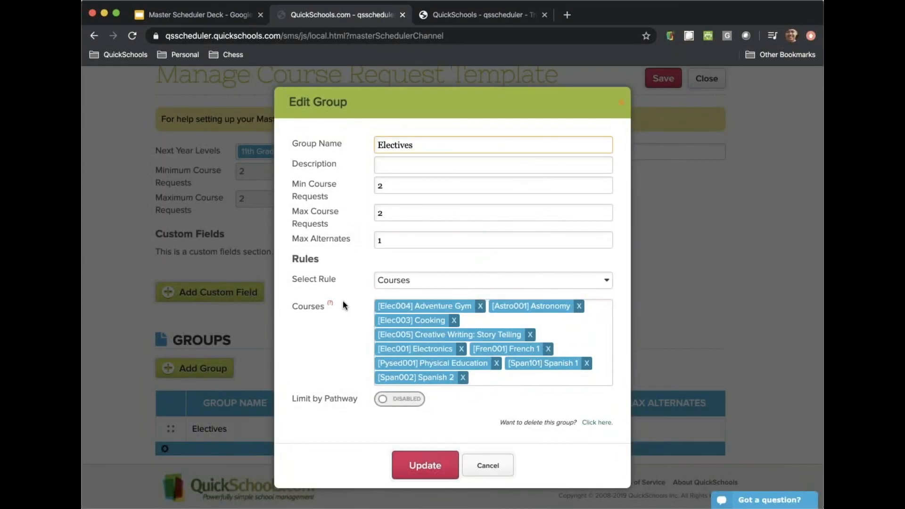
pyautogui.click(408, 282)
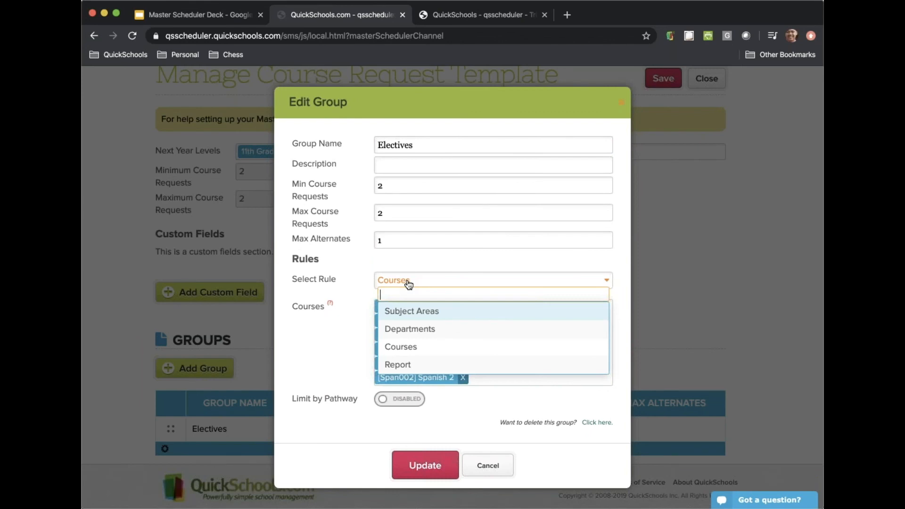
pyautogui.click(338, 282)
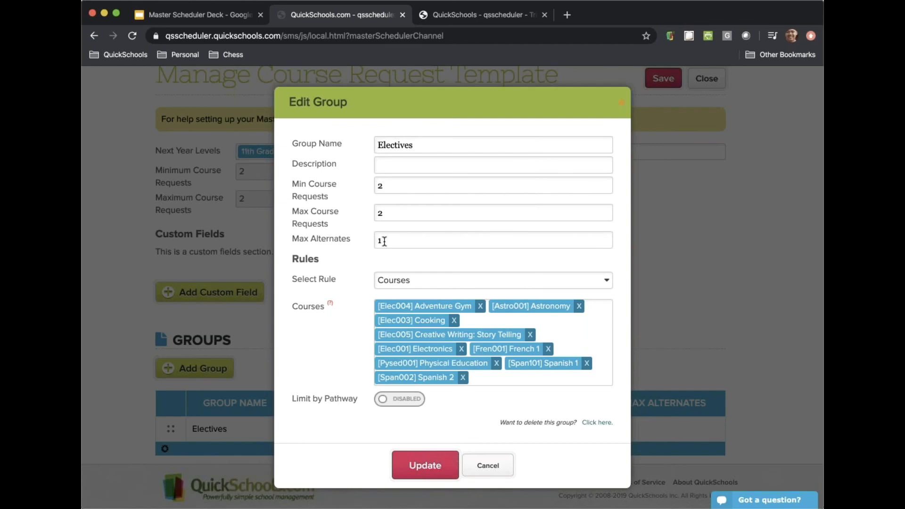
pyautogui.click(494, 470)
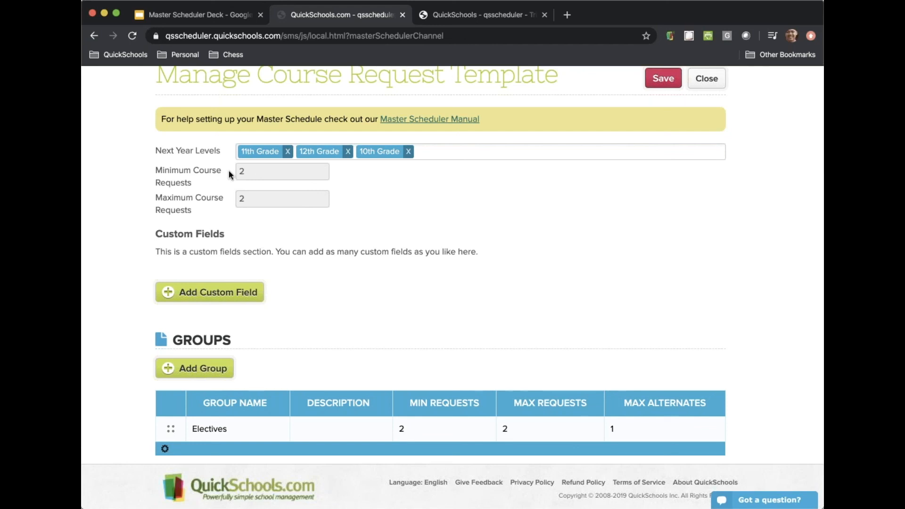
# Review the template's next year levels, minimum and maximum course requests, custom fields and groups, and close it without saving
pyautogui.scroll(4, 589, 359)
pyautogui.scroll(-4, 590, 359)
pyautogui.scroll(3, 590, 359)
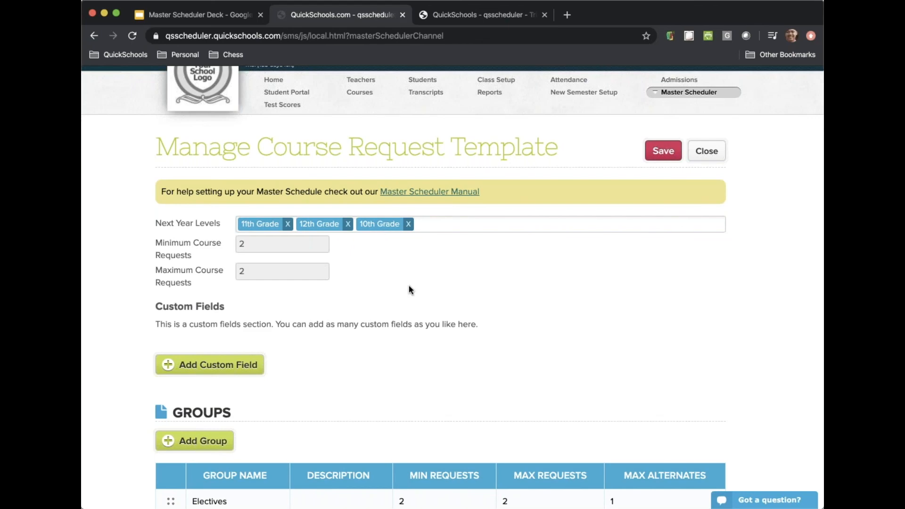
pyautogui.scroll(-3, 410, 289)
pyautogui.scroll(5, 409, 290)
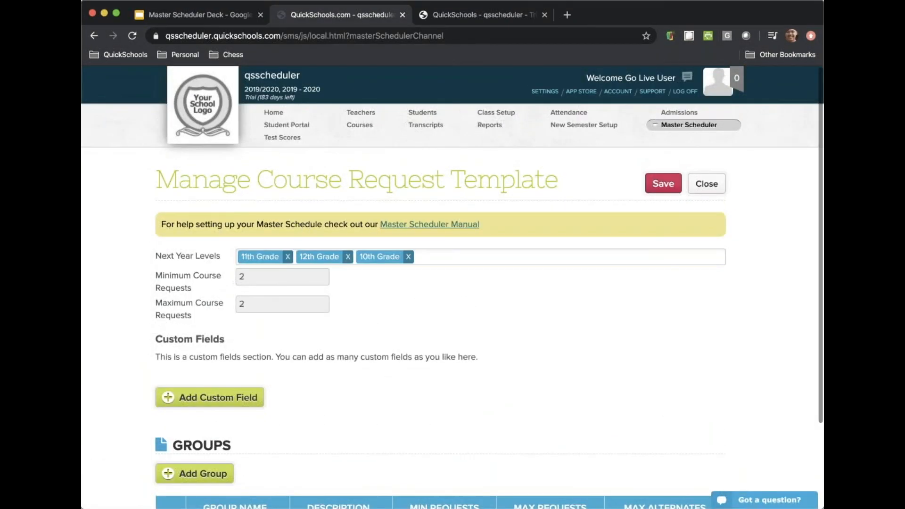
pyautogui.scroll(-3, 423, 281)
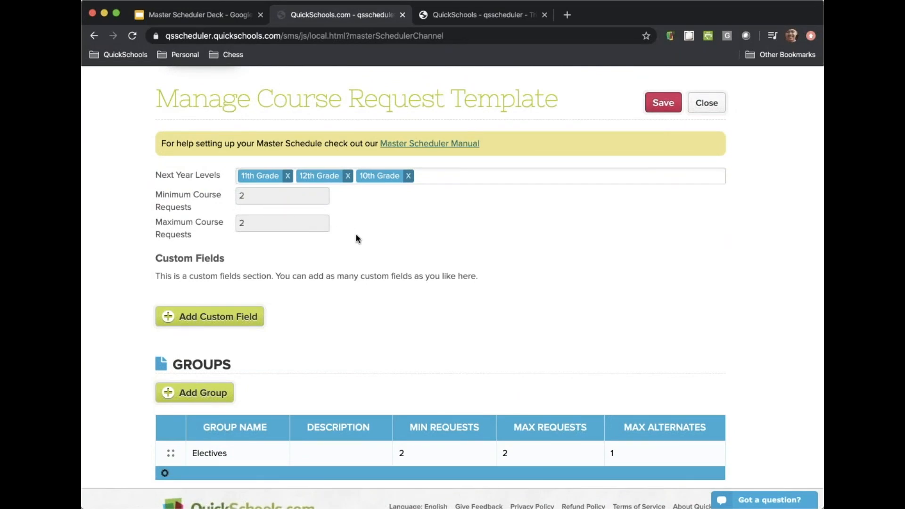
pyautogui.scroll(-1, 356, 235)
pyautogui.scroll(1, 356, 235)
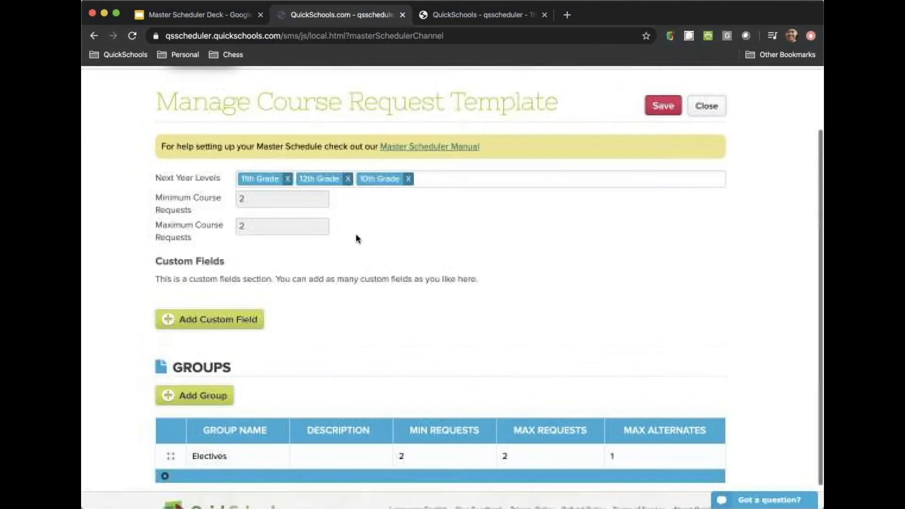
pyautogui.scroll(2, 356, 238)
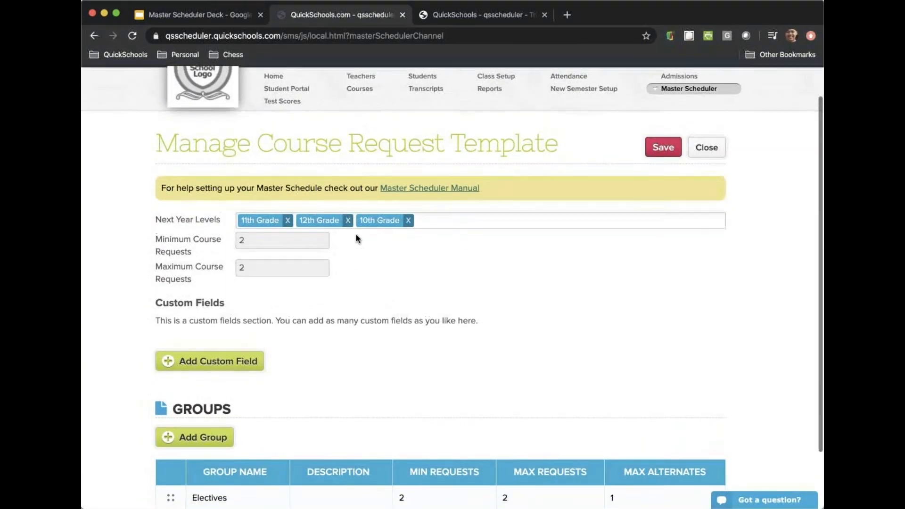
pyautogui.click(707, 149)
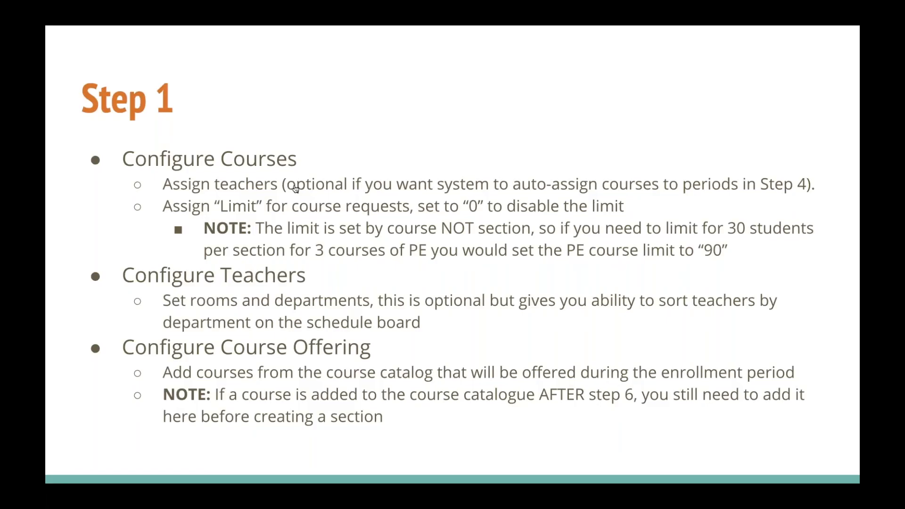
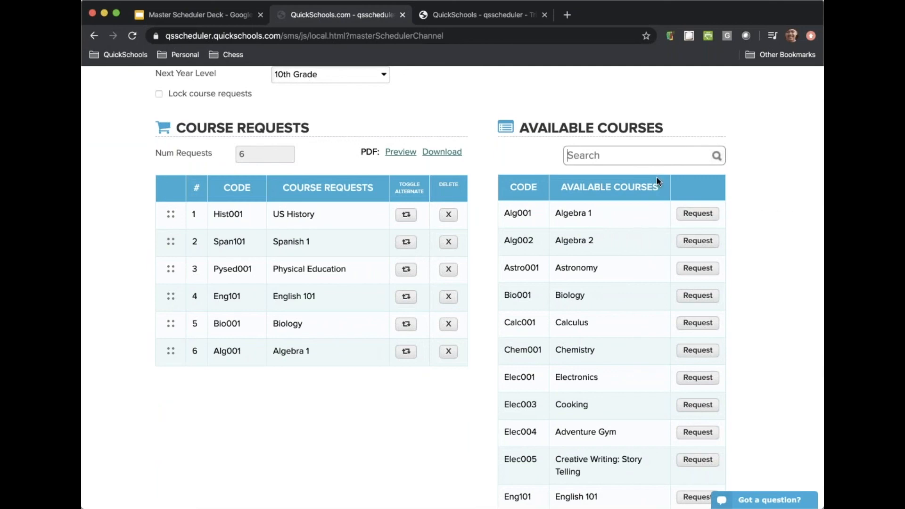
# Review the student's next year level, lock option, course requests and available courses, and close the record without saving
pyautogui.scroll(3, 355, 176)
pyautogui.scroll(3, 355, 177)
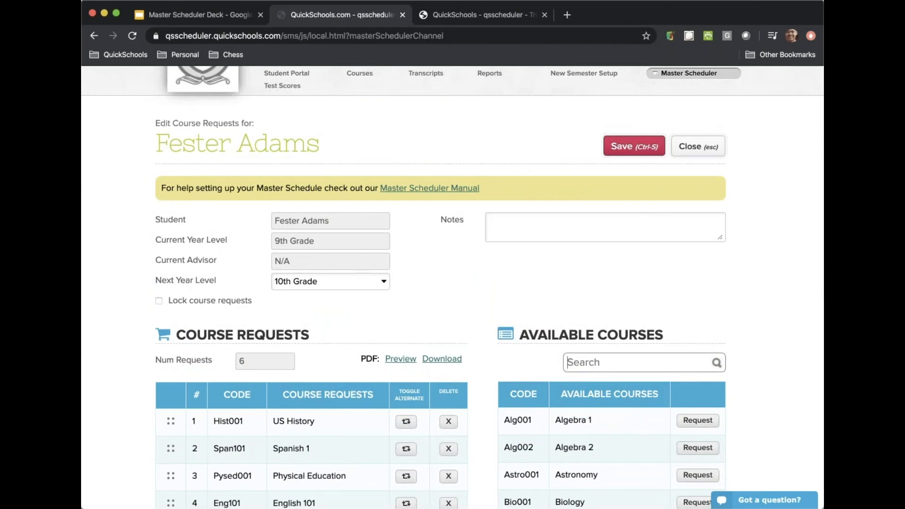
pyautogui.scroll(-6, 368, 180)
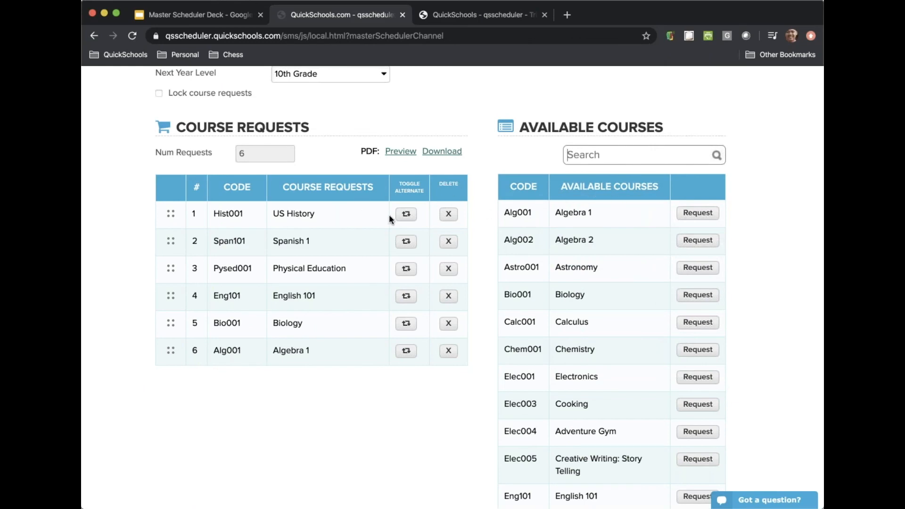
pyautogui.scroll(6, 351, 295)
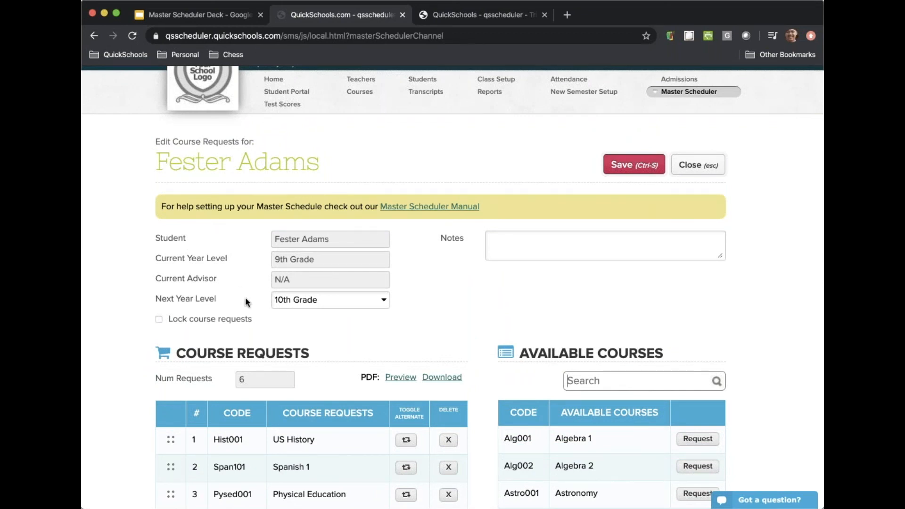
pyautogui.click(698, 169)
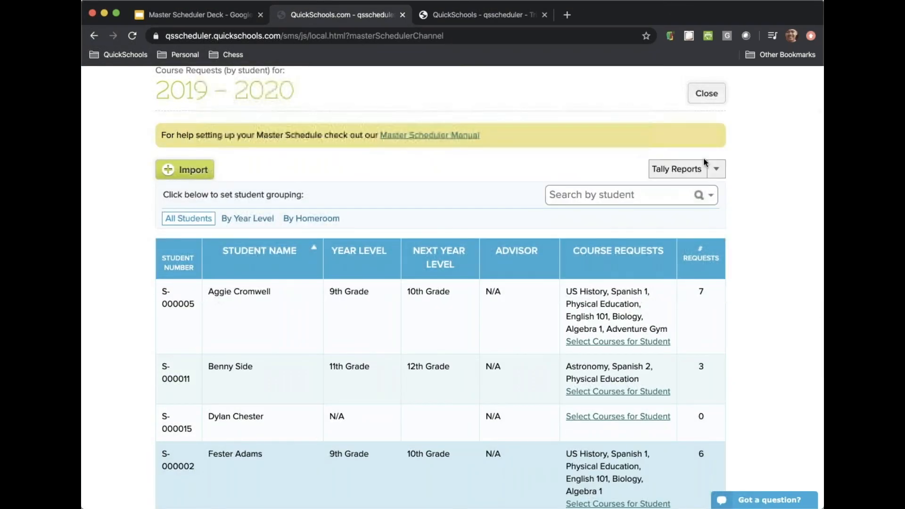
# Check the tally reports, leave the course requests by student, and review the course requests by course with their section configuration
pyautogui.click(716, 169)
pyautogui.click(704, 95)
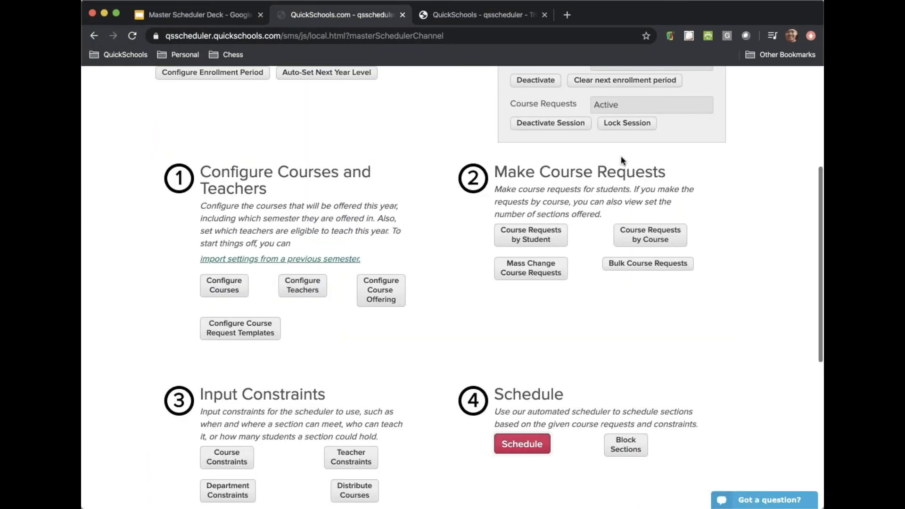
pyautogui.click(669, 239)
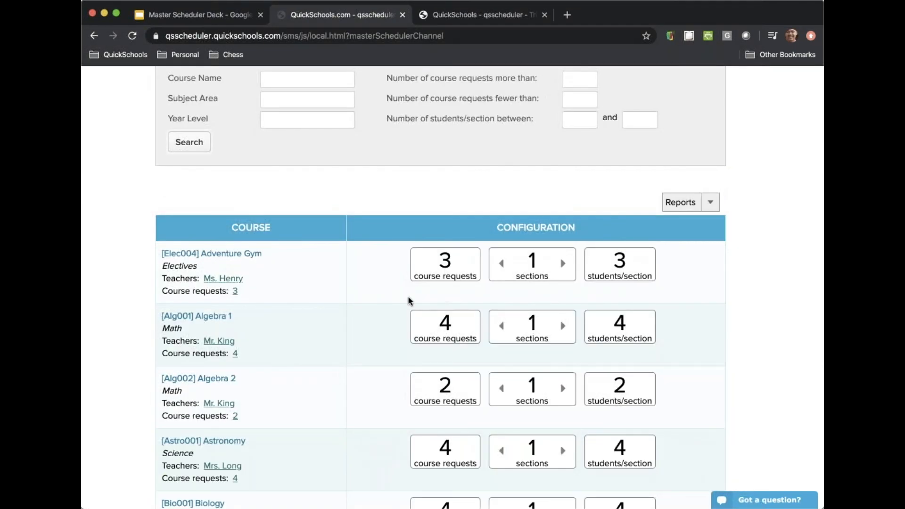
pyautogui.scroll(-1, 410, 301)
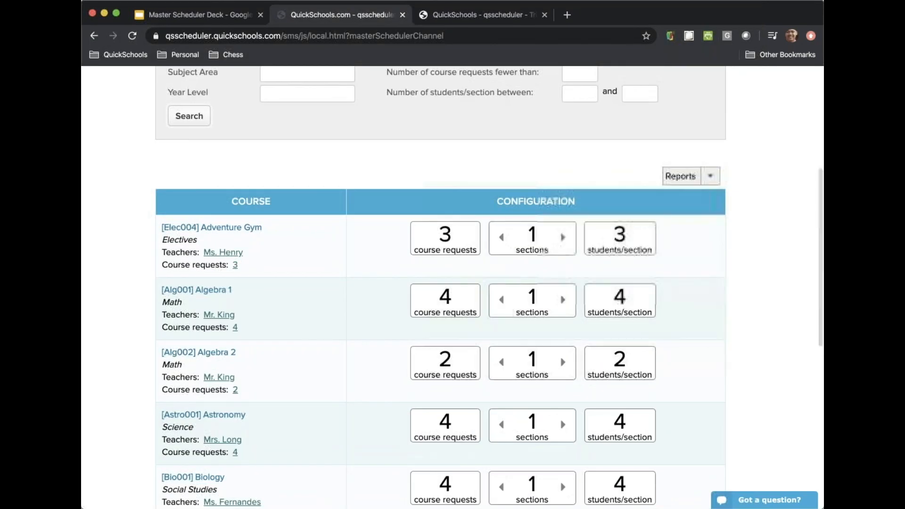
pyautogui.scroll(-5, 378, 273)
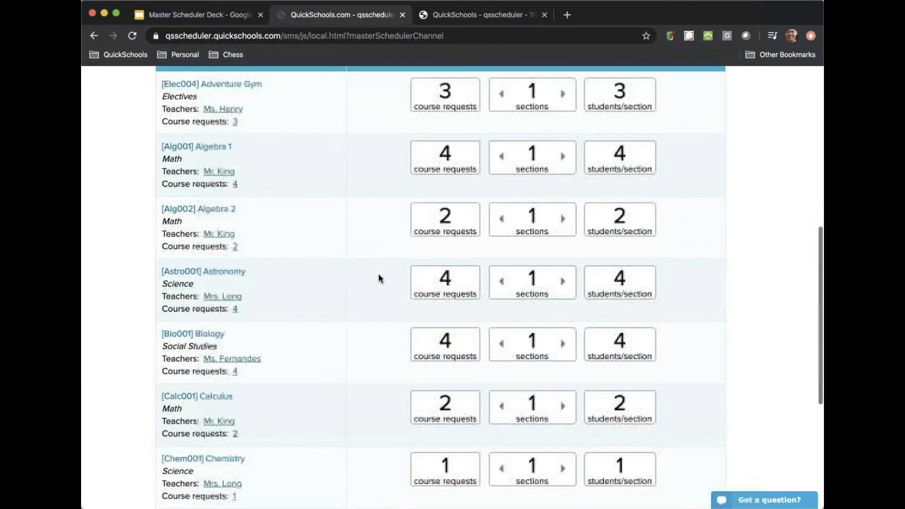
# Try raising Biology to 2 sections twice, setting it back to 1 each time
pyautogui.click(565, 259)
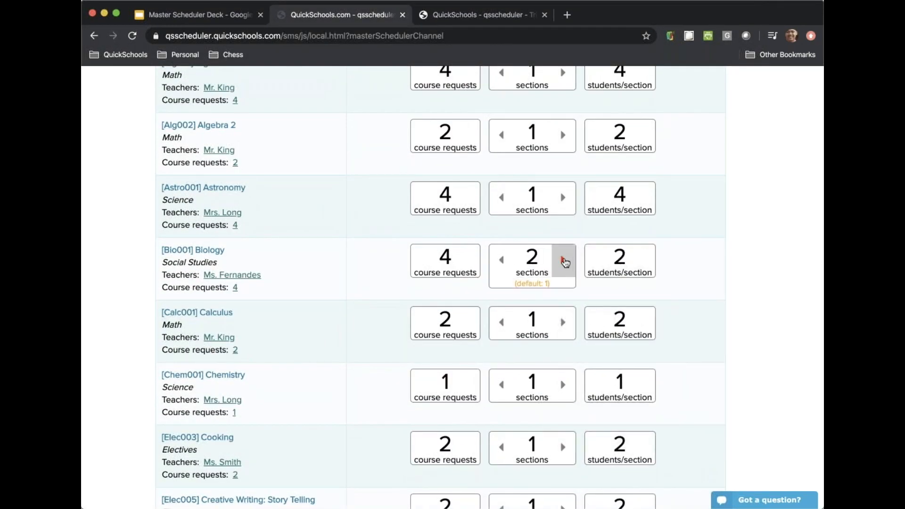
pyautogui.click(502, 260)
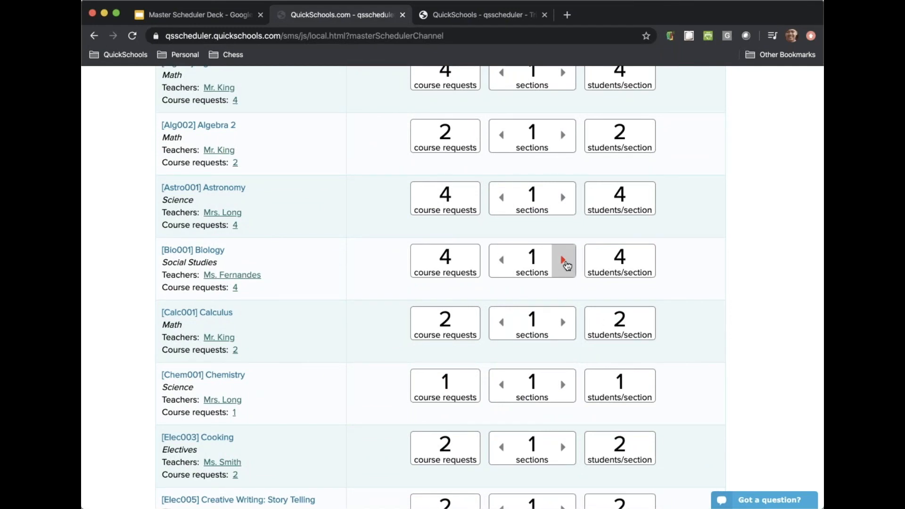
pyautogui.click(567, 265)
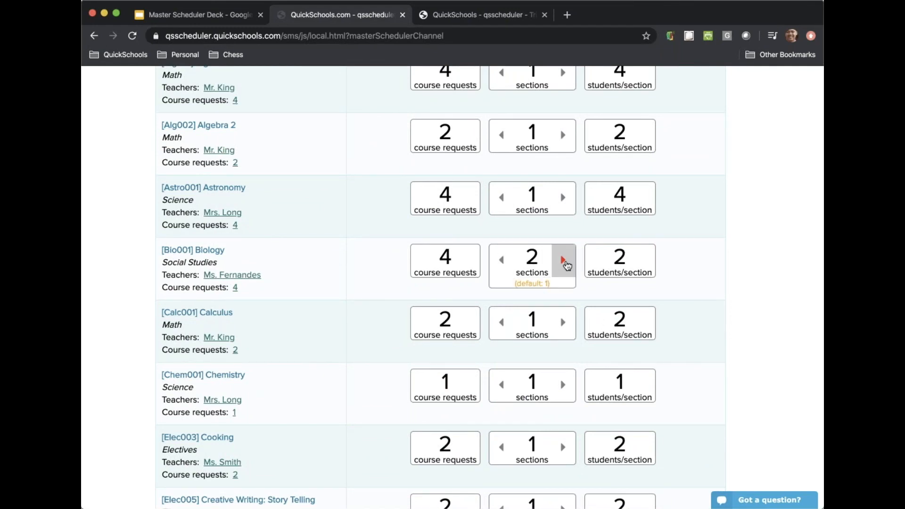
pyautogui.click(503, 263)
# Try raising Algebra 1 and Algebra 2 to 2 sections, set each back to 1, and leave the course requests by course
pyautogui.scroll(3, 431, 168)
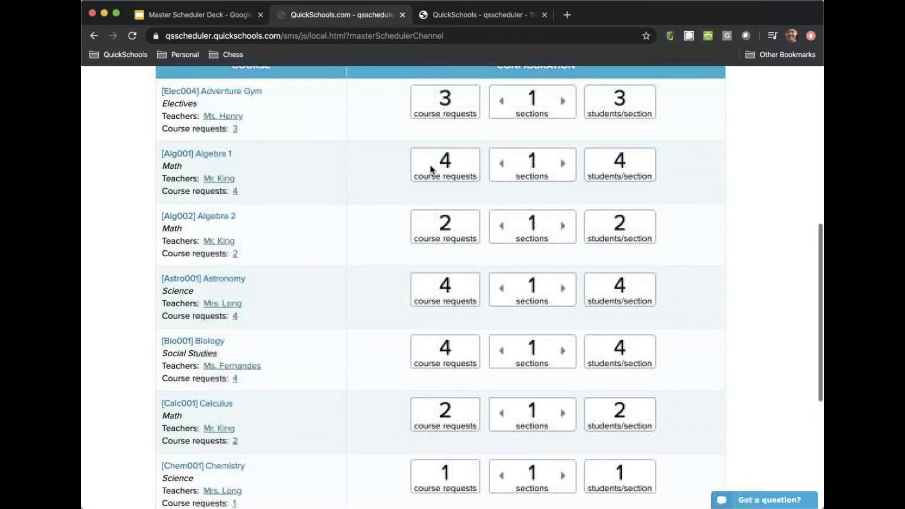
pyautogui.scroll(3, 430, 165)
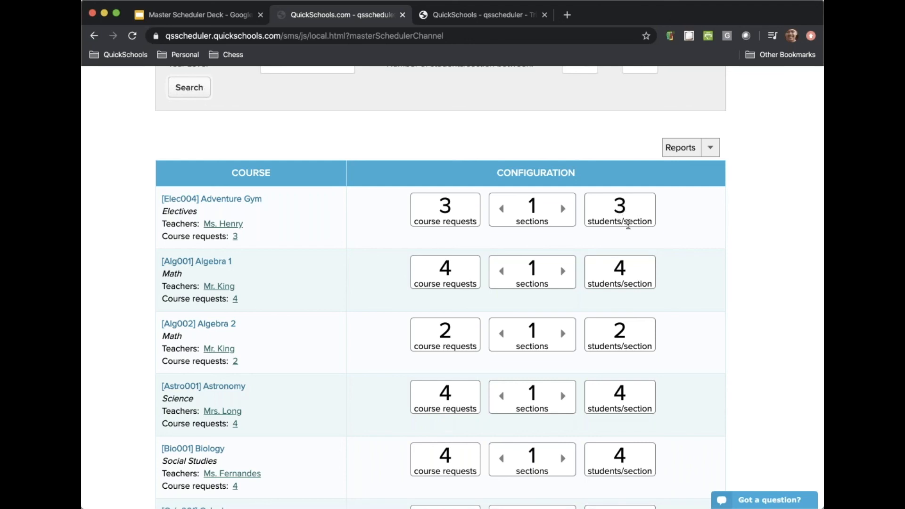
pyautogui.click(564, 272)
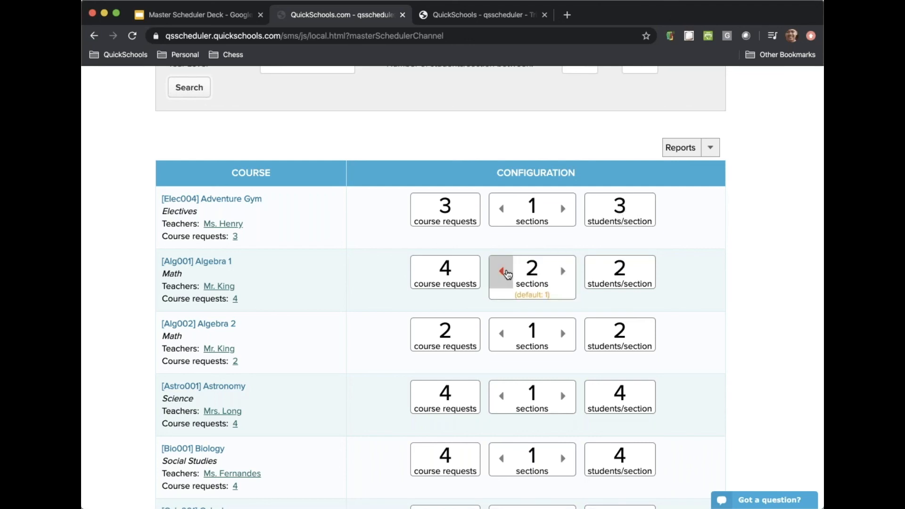
pyautogui.click(501, 273)
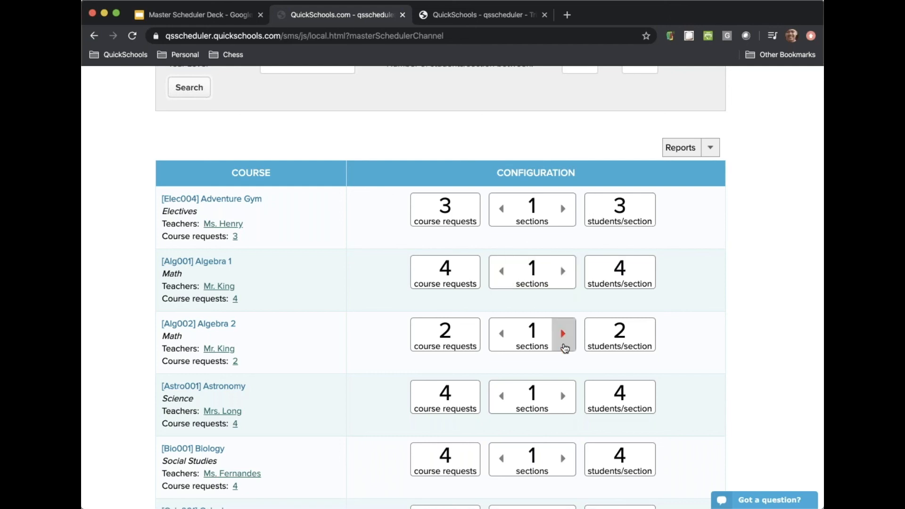
pyautogui.click(563, 335)
pyautogui.click(501, 336)
pyautogui.scroll(10, 706, 189)
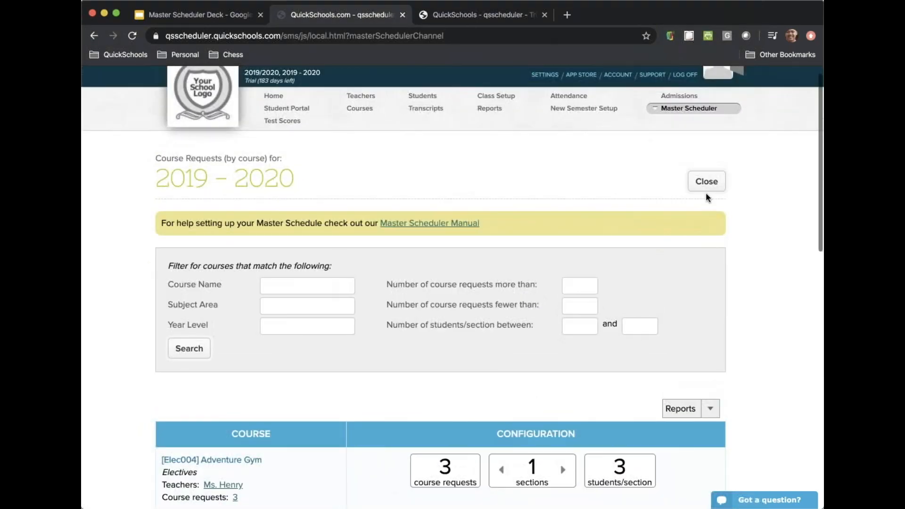
pyautogui.click(706, 183)
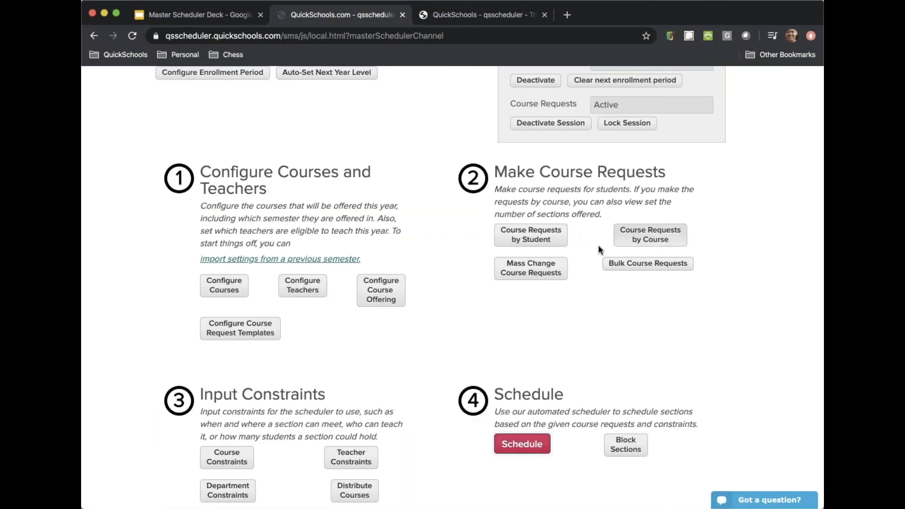
# Open the bulk course requests, review a new configuration's report and course options with 9th Graders selected, and discard it
pyautogui.click(633, 266)
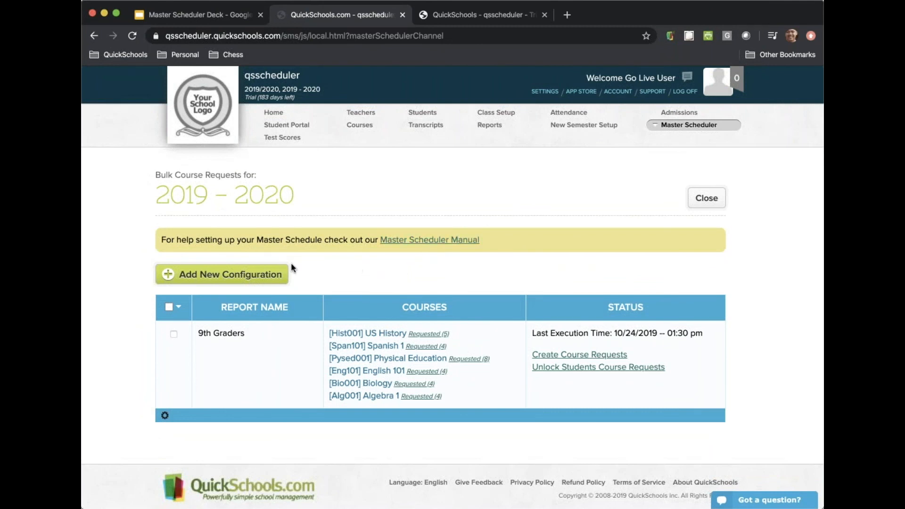
pyautogui.click(237, 277)
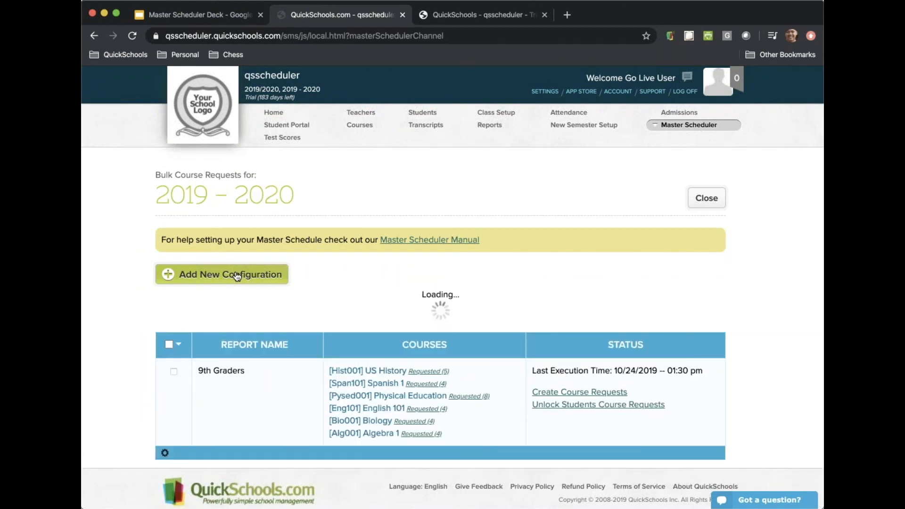
pyautogui.click(377, 274)
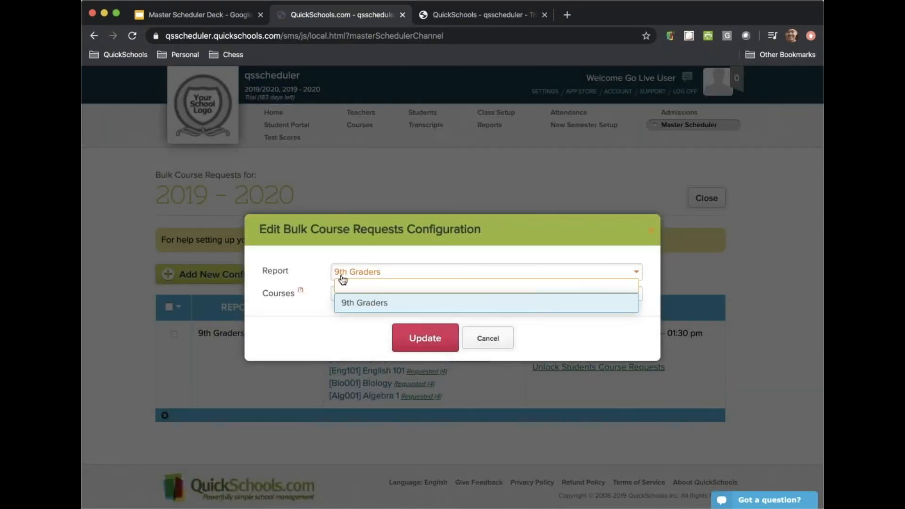
pyautogui.click(316, 273)
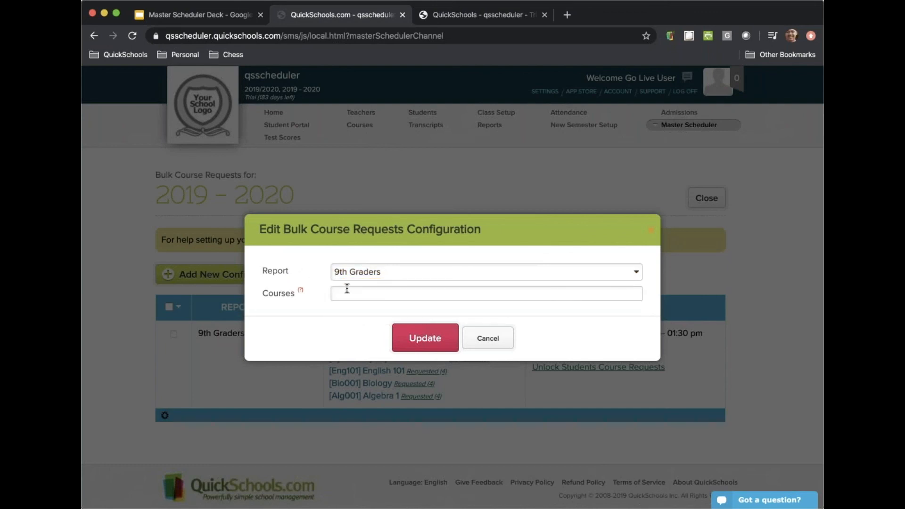
pyautogui.click(348, 293)
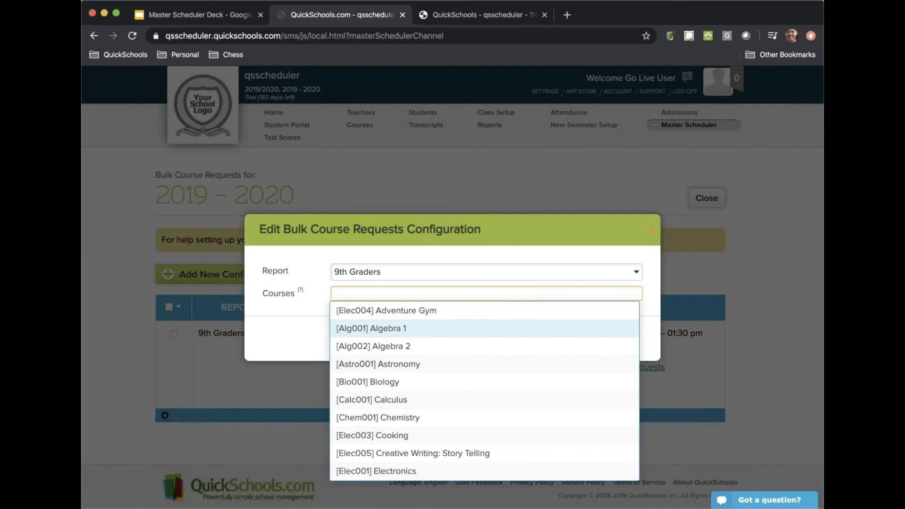
pyautogui.click(292, 328)
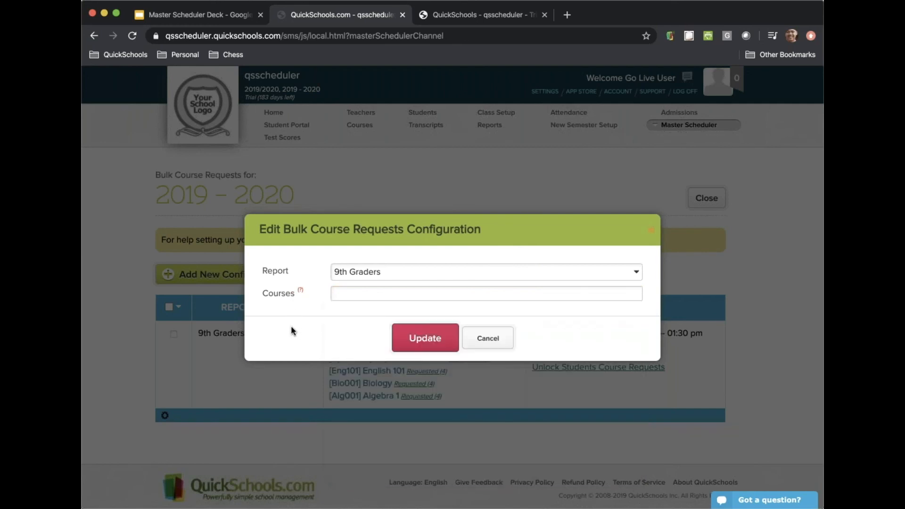
pyautogui.click(652, 230)
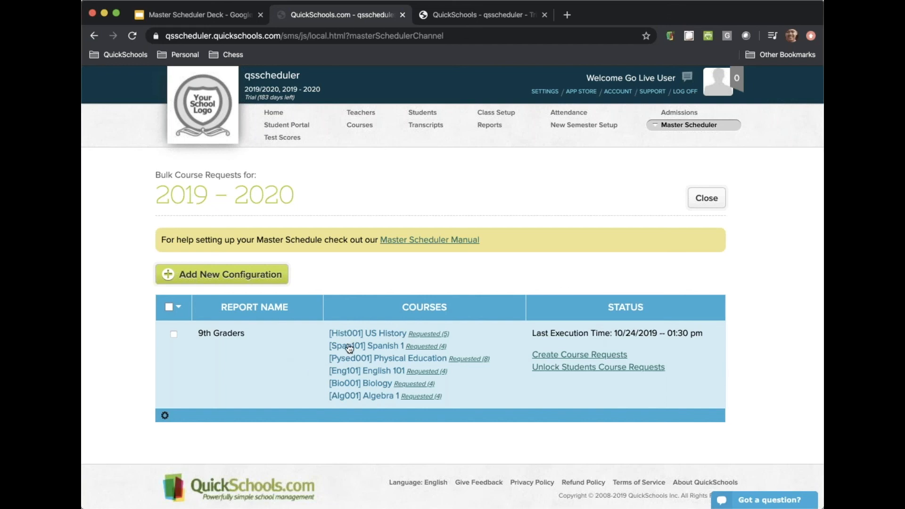
# Review the 9th Graders configuration's courses and the US History requests with the students available to add, closing both without saving
pyautogui.click(290, 364)
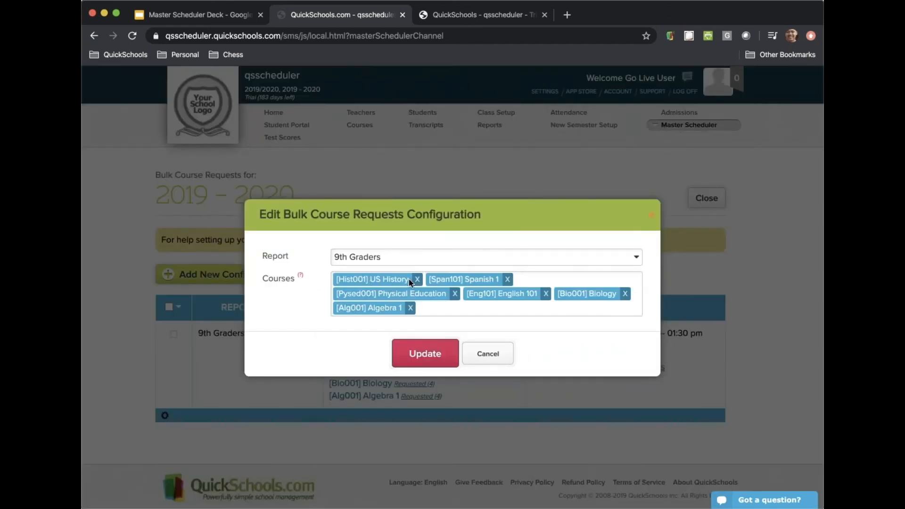
pyautogui.click(491, 359)
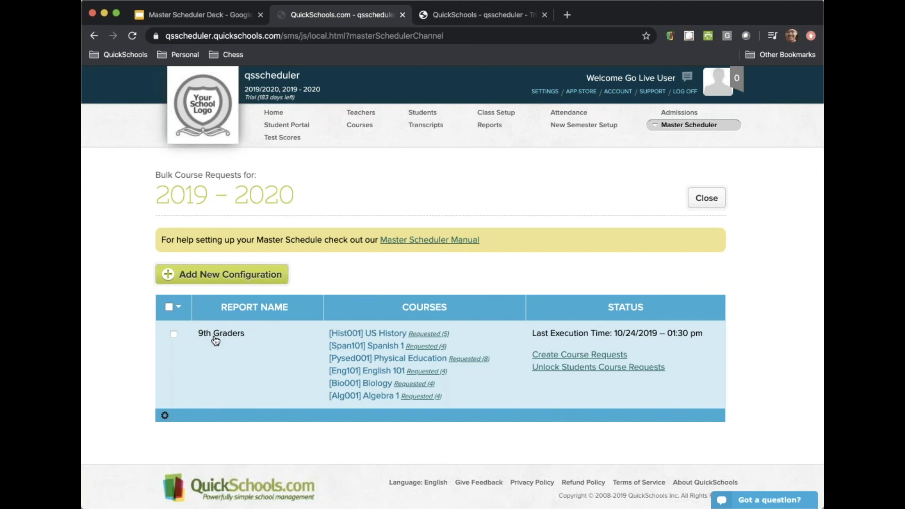
pyautogui.click(430, 334)
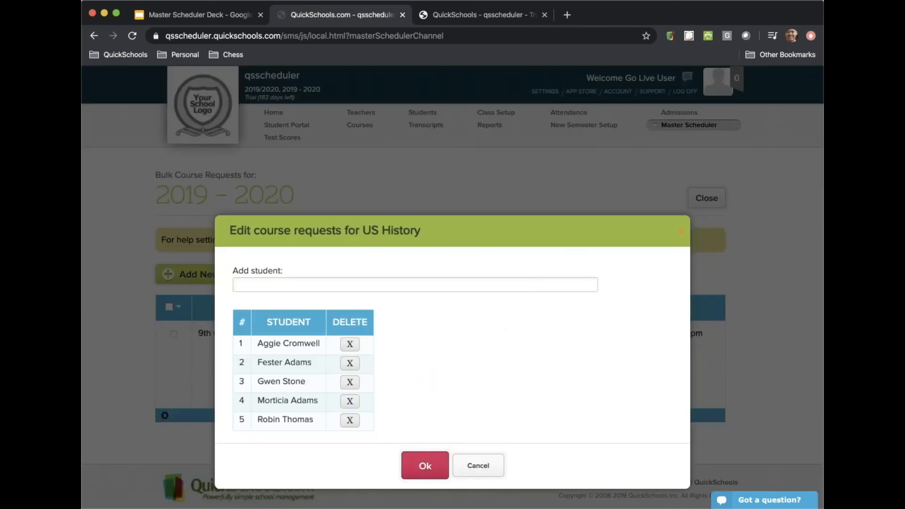
pyautogui.click(490, 469)
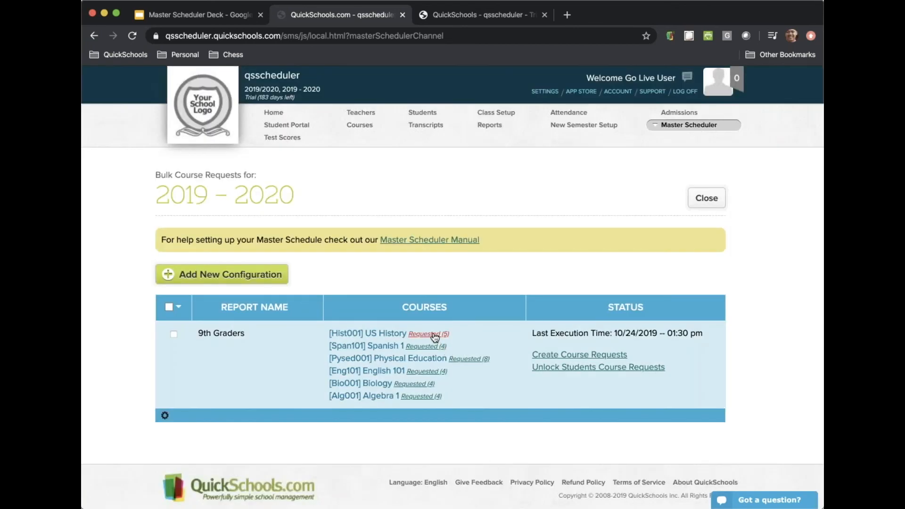
pyautogui.click(431, 335)
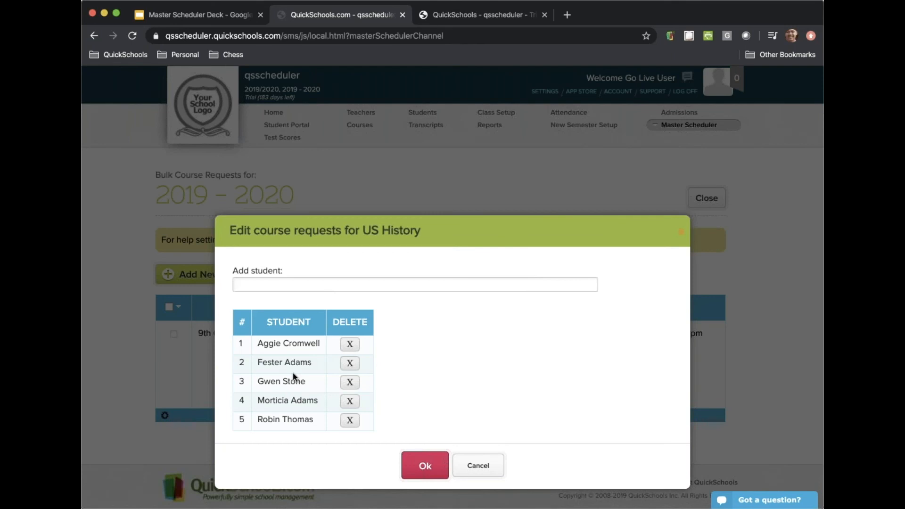
pyautogui.click(281, 285)
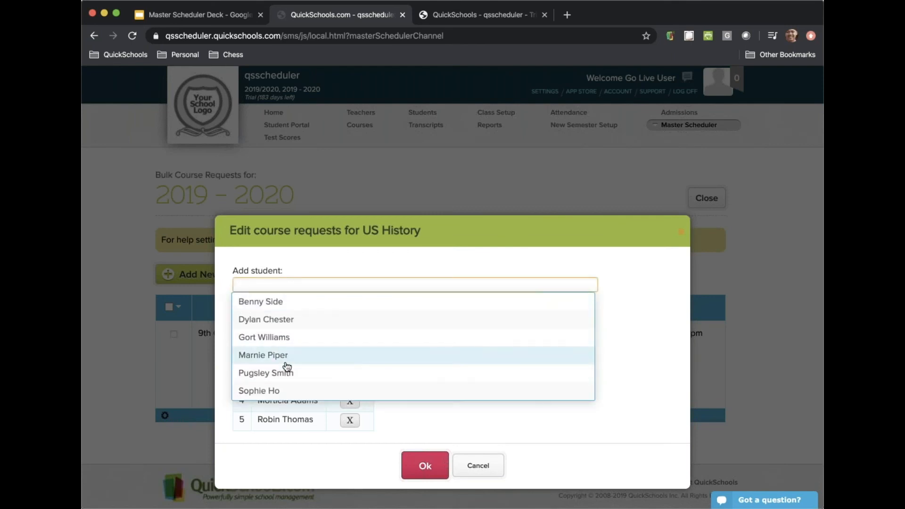
pyautogui.click(619, 254)
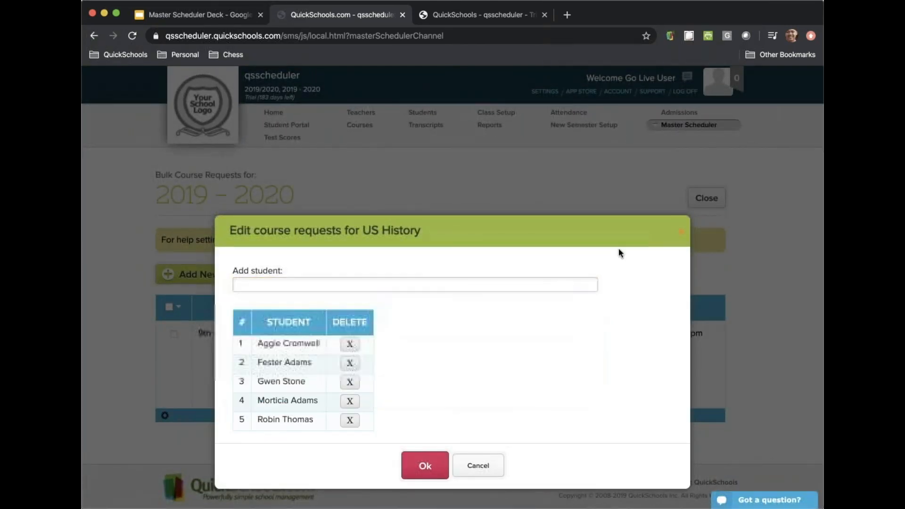
pyautogui.click(681, 232)
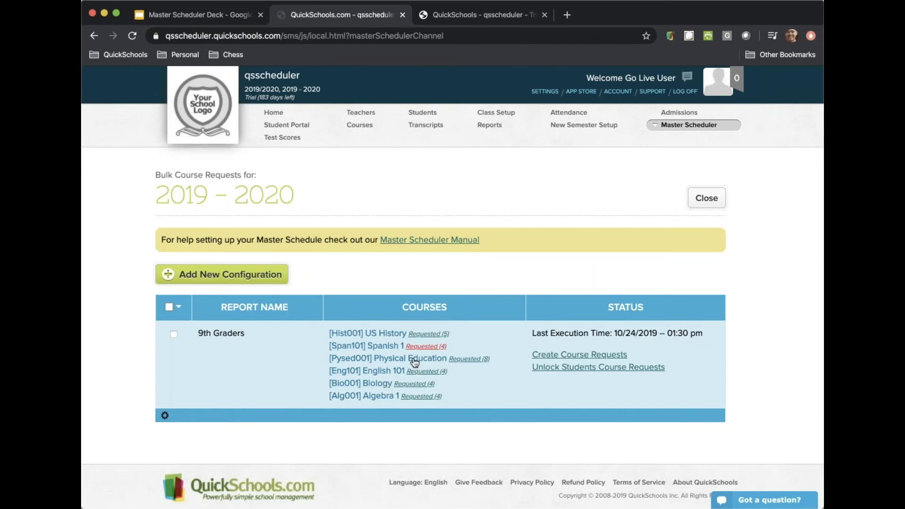
# Preview creating the bulk course requests for the 9th Graders report, cancel the preview, and leave the bulk course requests
pyautogui.click(600, 357)
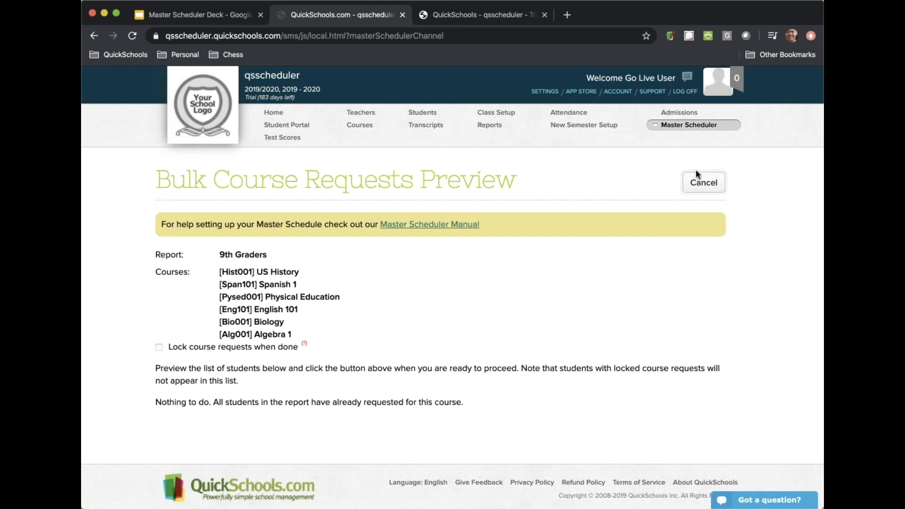
pyautogui.click(712, 184)
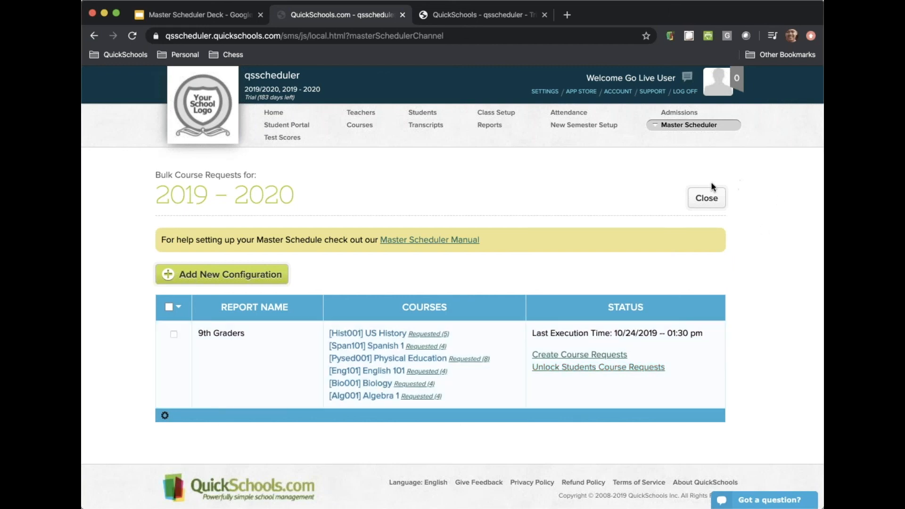
pyautogui.click(707, 197)
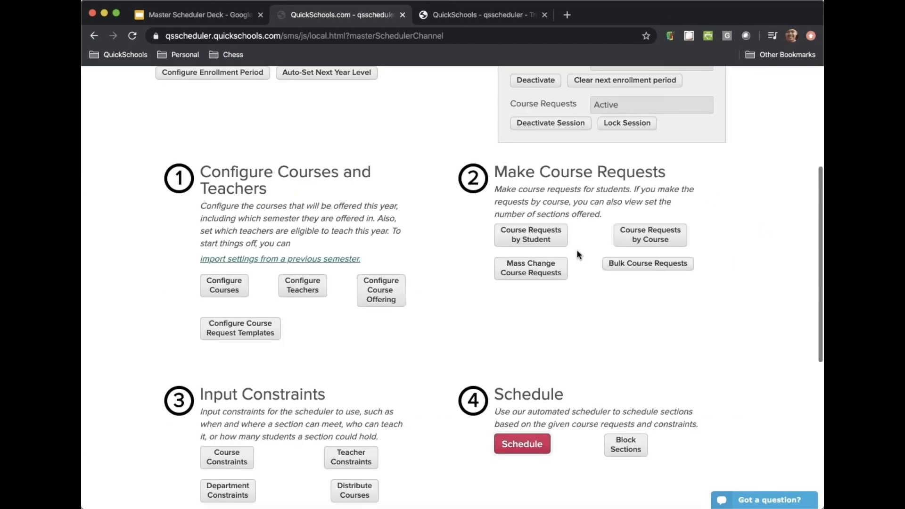
# Review the mass change course requests, including Algebra 2's bulk transfer form and its target course list, and close them without transferring students
pyautogui.click(543, 270)
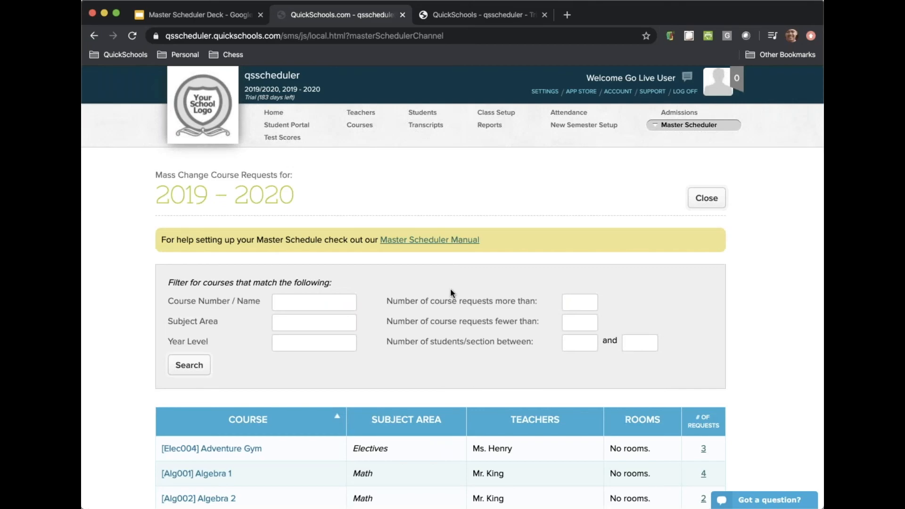
pyautogui.scroll(-5, 451, 288)
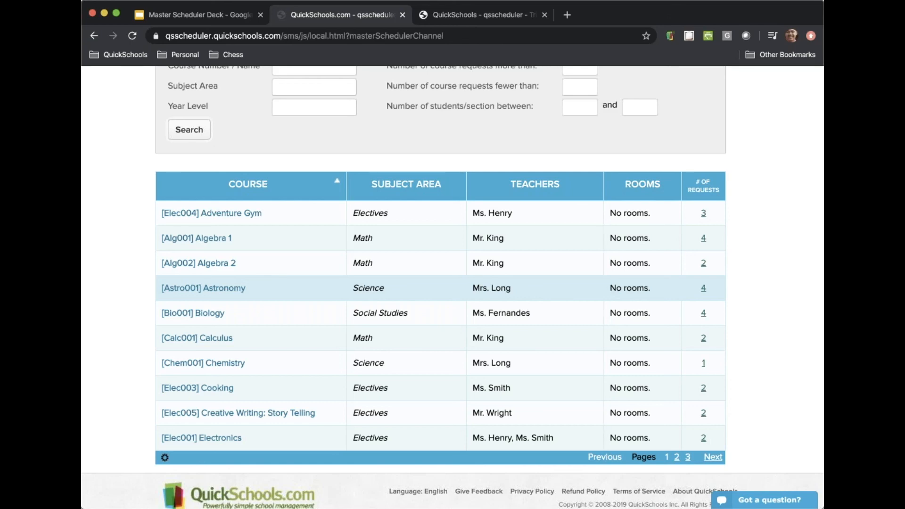
pyautogui.scroll(5, 311, 289)
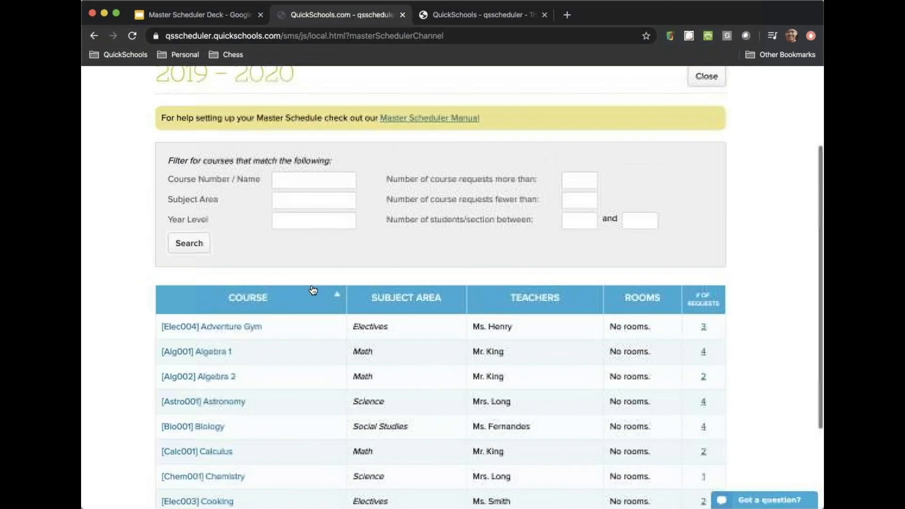
pyautogui.scroll(-4, 314, 290)
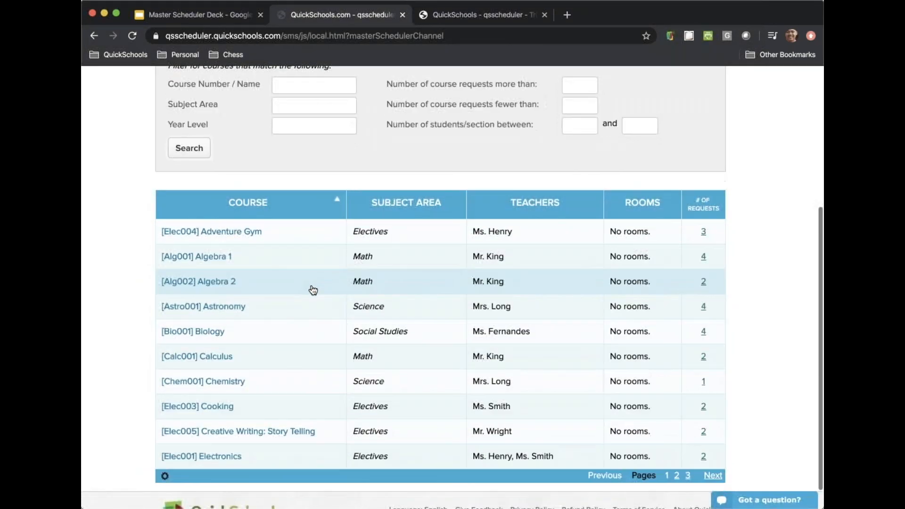
pyautogui.scroll(3, 312, 287)
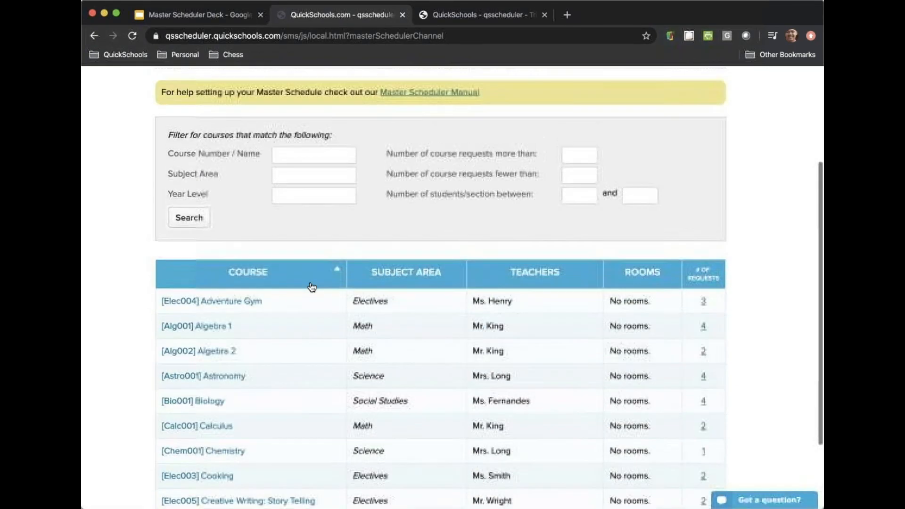
pyautogui.click(291, 348)
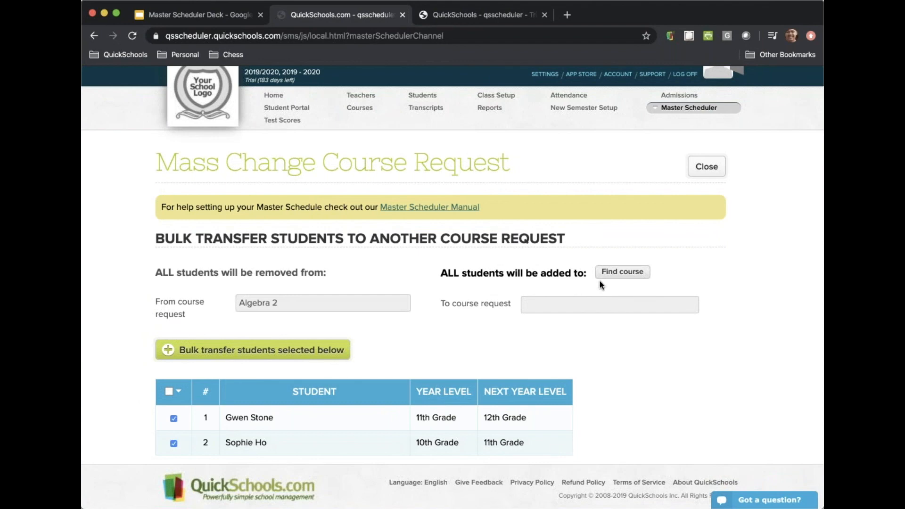
pyautogui.click(617, 272)
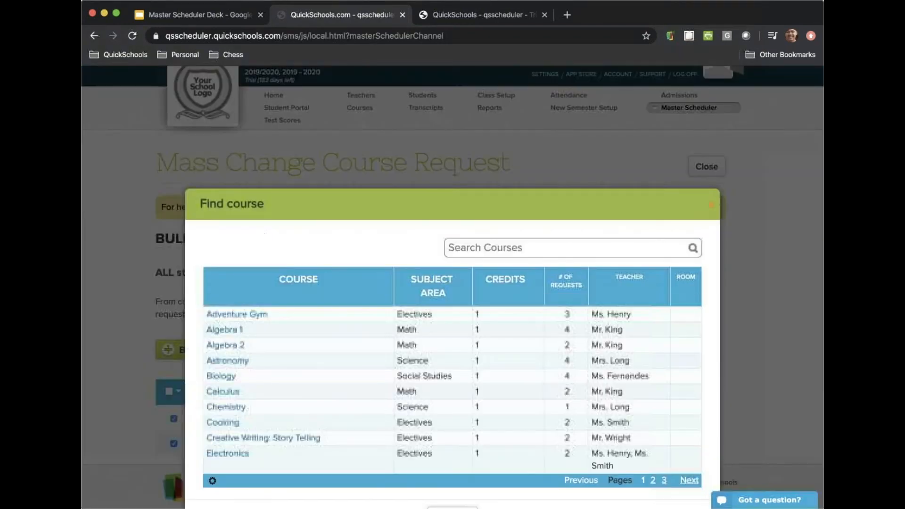
pyautogui.click(713, 211)
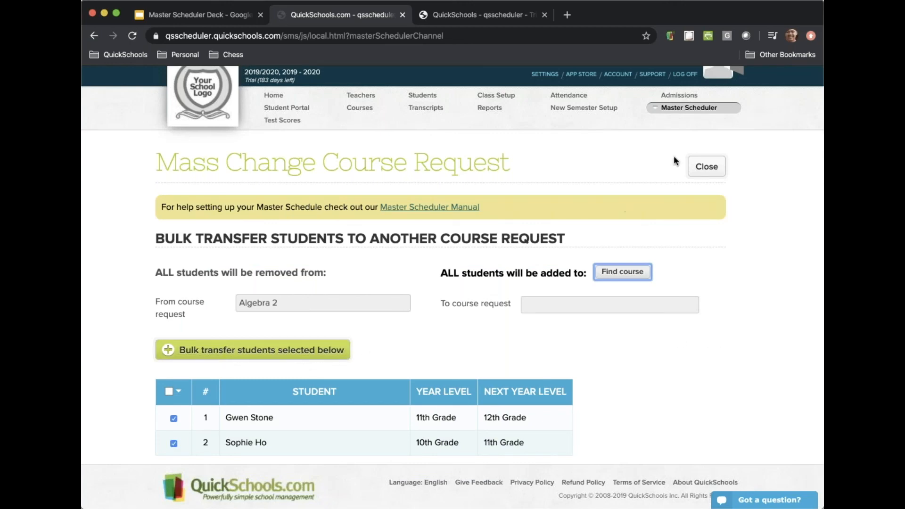
pyautogui.click(710, 168)
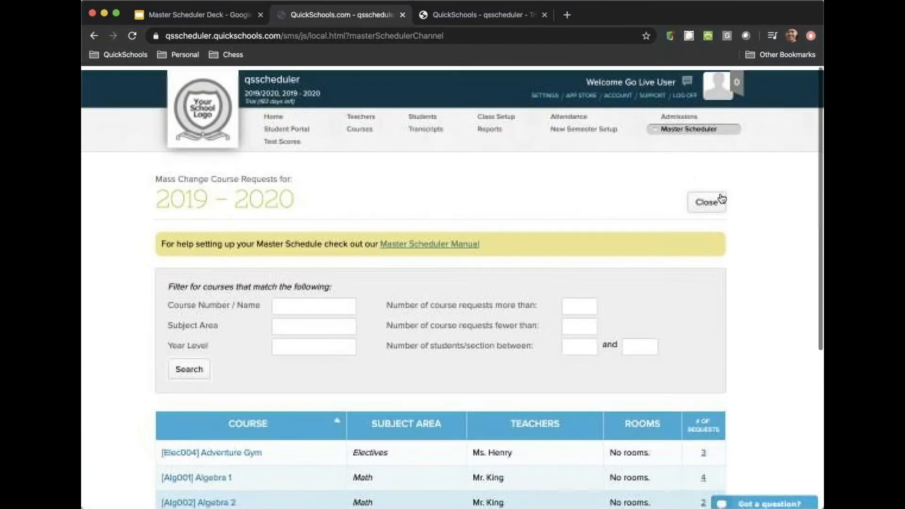
pyautogui.click(720, 199)
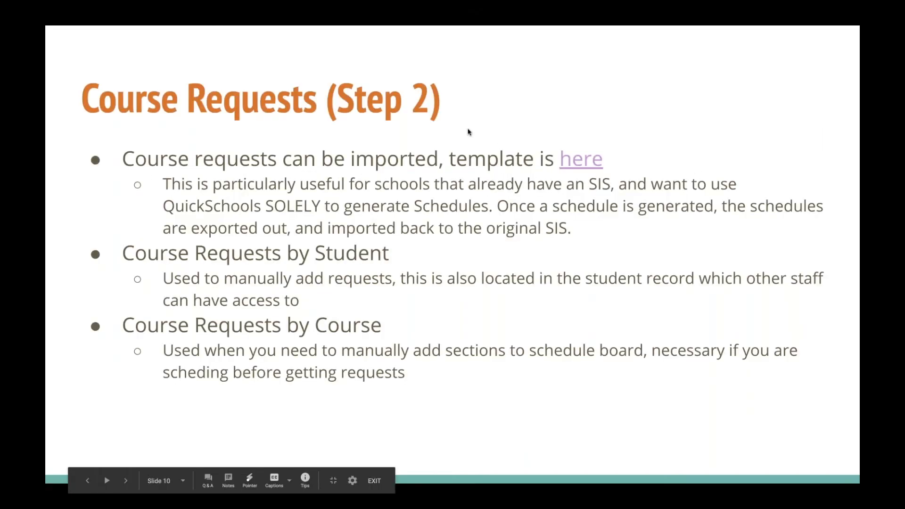
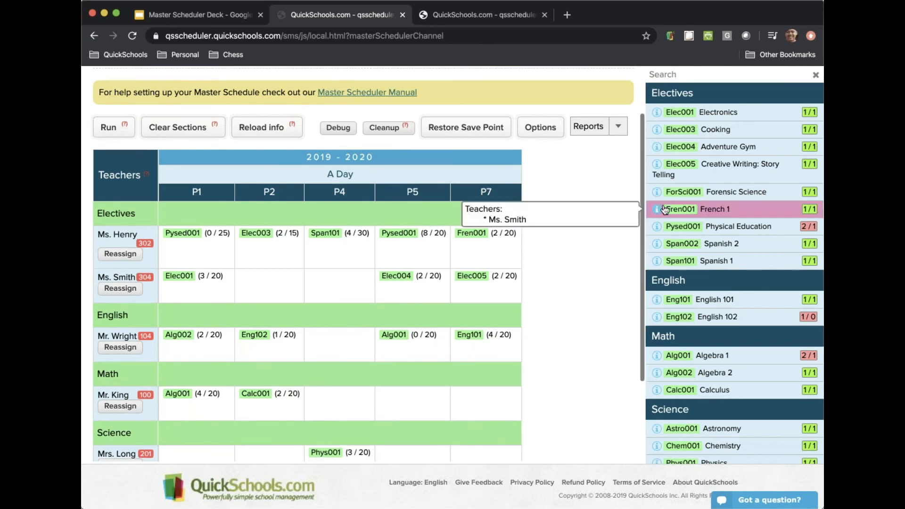
# Place an extra French 1 section in P4 for the second Electives teacher and remove that section again
pyautogui.moveTo(669, 213); pyautogui.dragTo(341, 281)
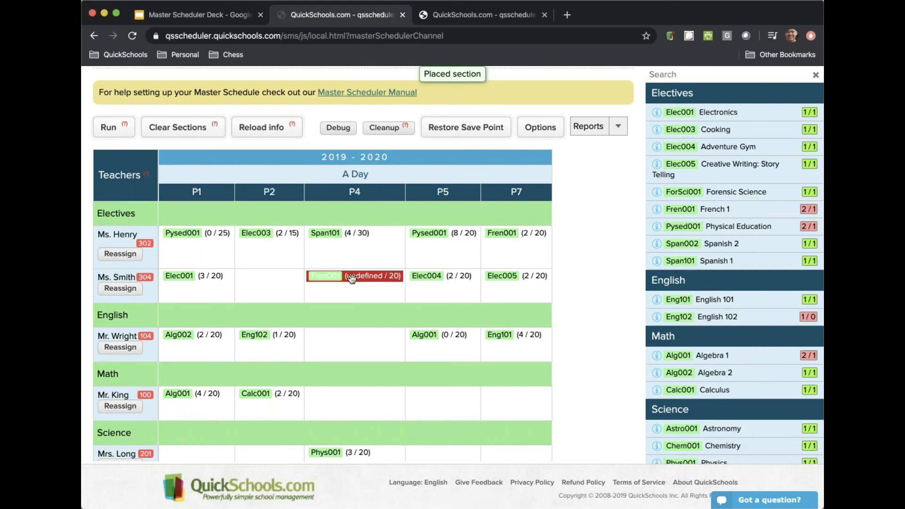
pyautogui.click(386, 277)
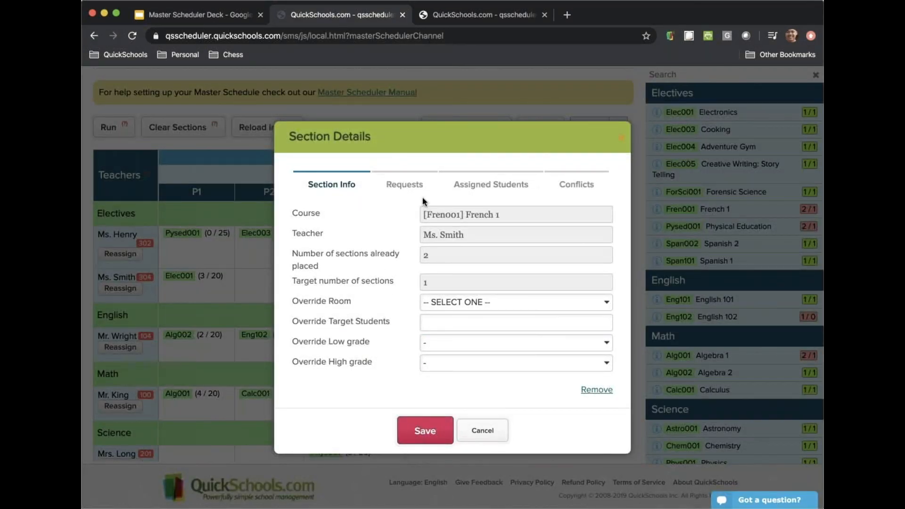
pyautogui.click(597, 390)
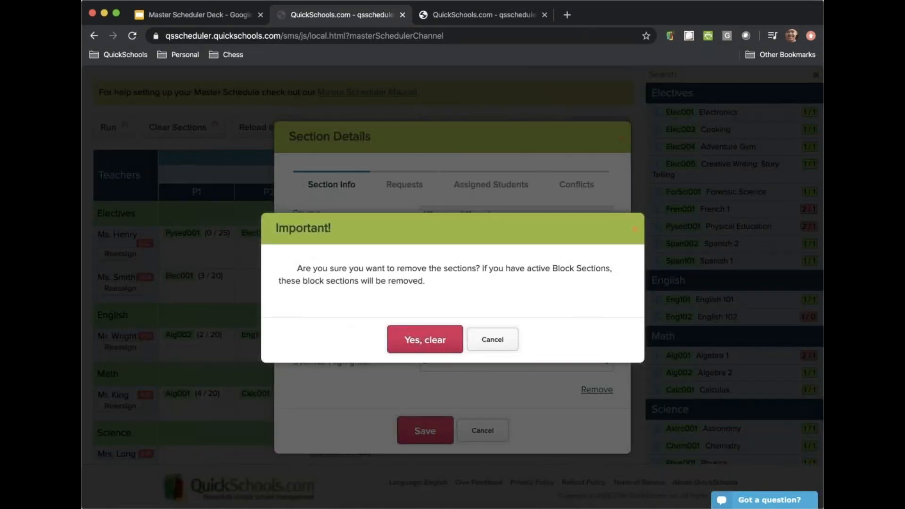
pyautogui.click(409, 341)
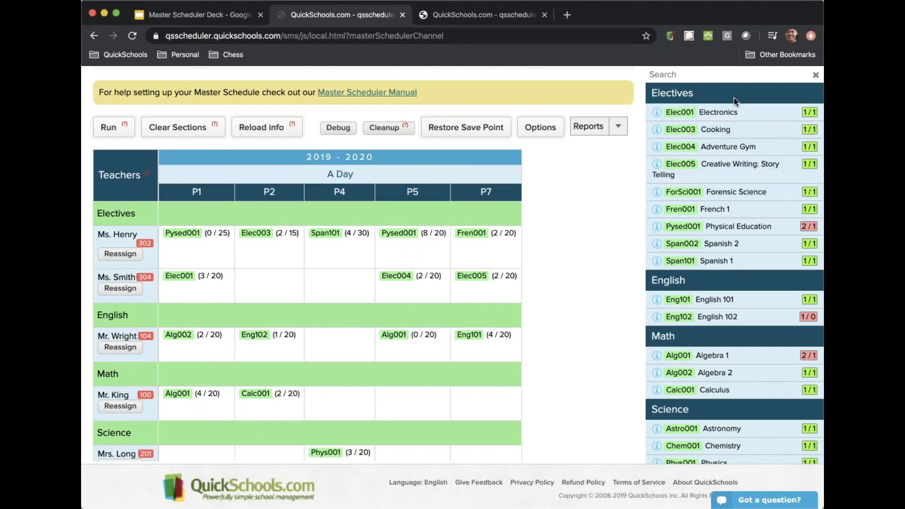
# Review the Cooking course's details, including its student requests and eligible teachers, and close them
pyautogui.scroll(-1, 717, 239)
pyautogui.scroll(1, 719, 238)
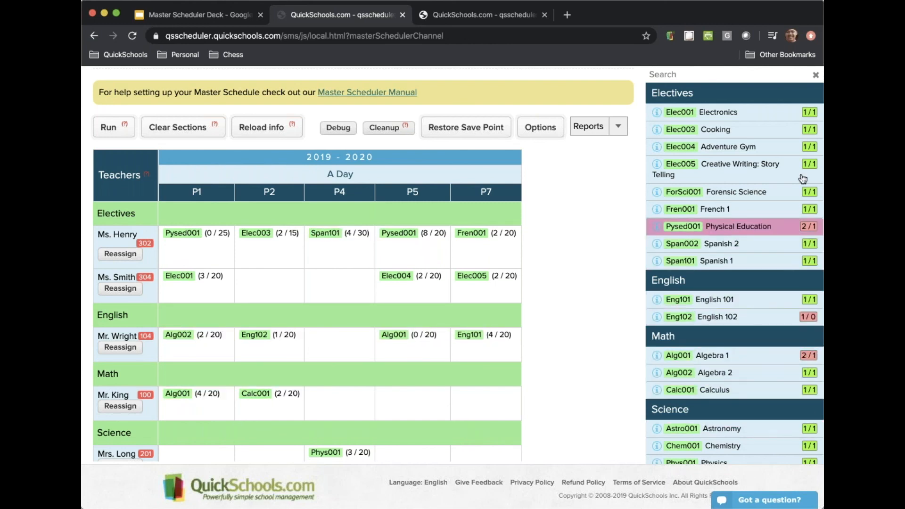
pyautogui.click(681, 134)
pyautogui.click(402, 249)
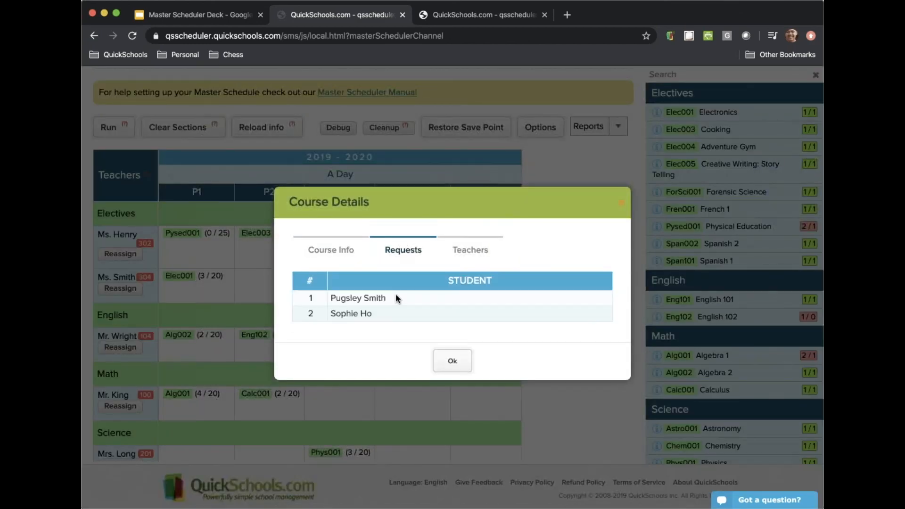
pyautogui.click(469, 258)
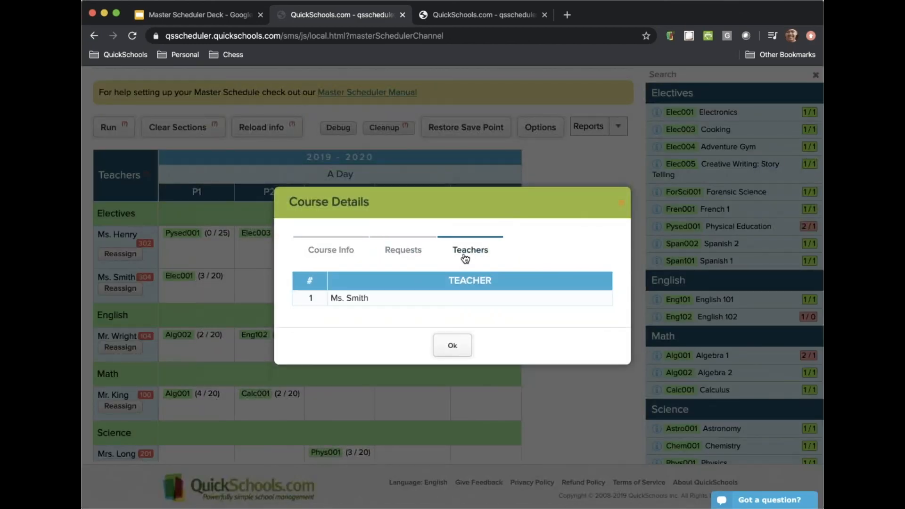
pyautogui.click(621, 208)
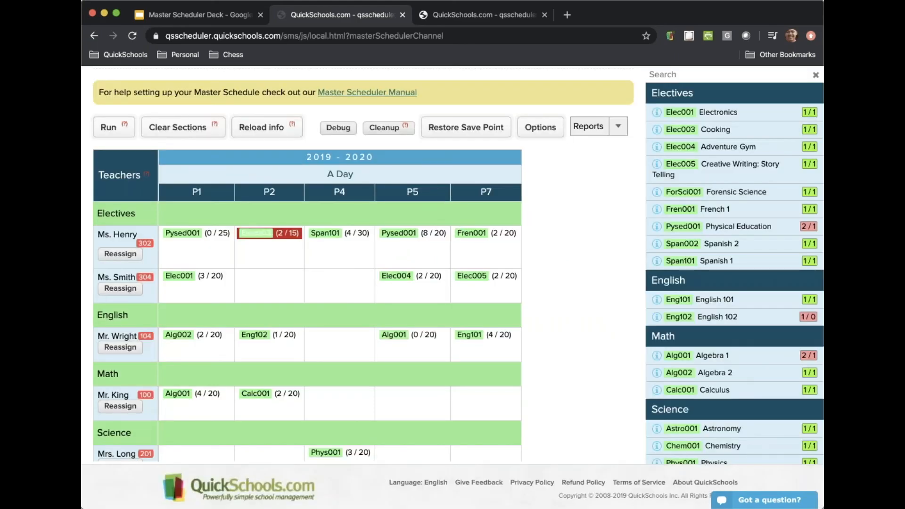
# Review the P2 Cooking section's requests, assigned students, conflicts and override room choices, closing the details without saving
pyautogui.click(257, 234)
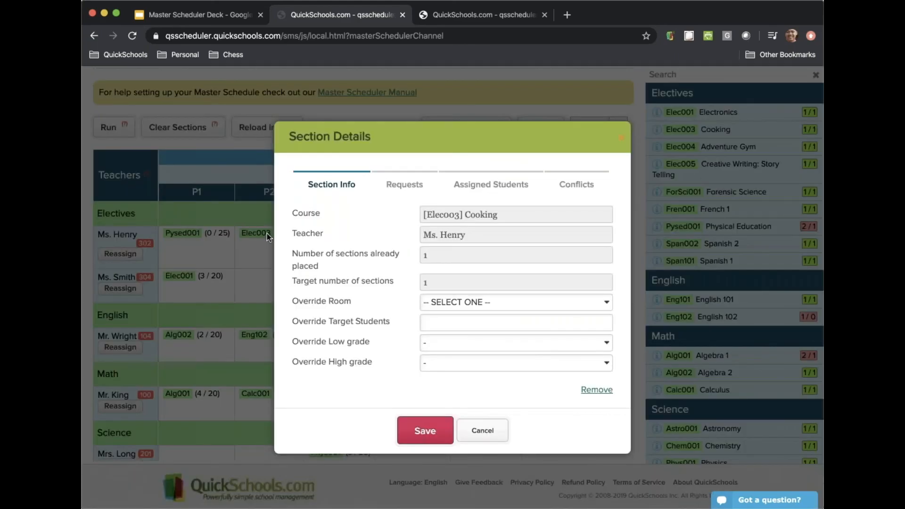
pyautogui.click(406, 185)
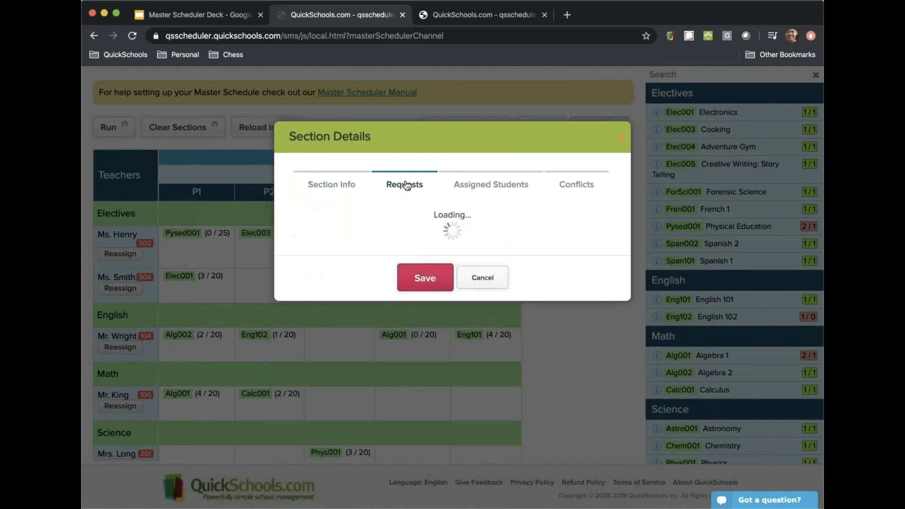
pyautogui.click(490, 187)
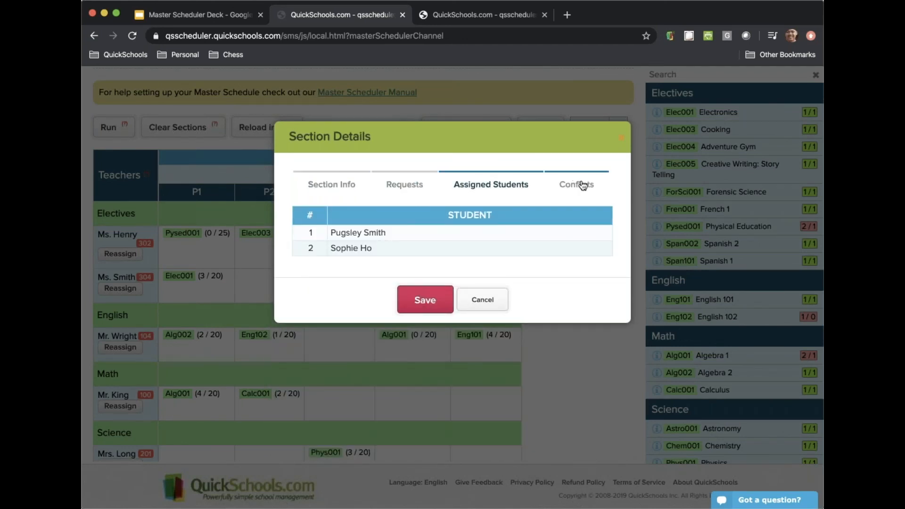
pyautogui.click(576, 184)
pyautogui.click(339, 185)
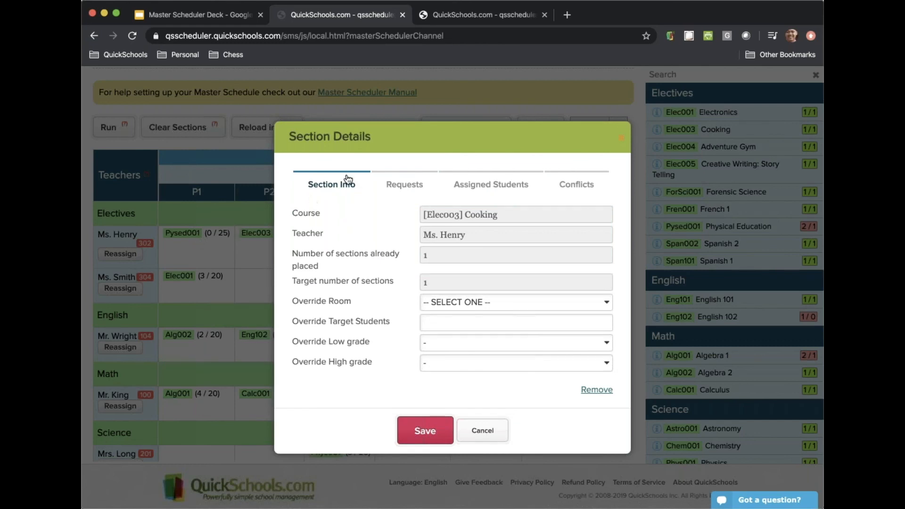
pyautogui.click(468, 302)
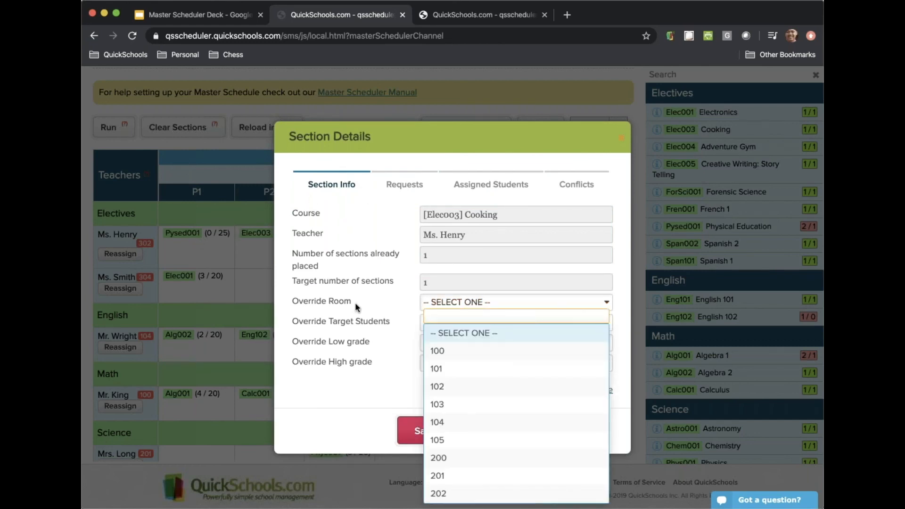
pyautogui.click(335, 265)
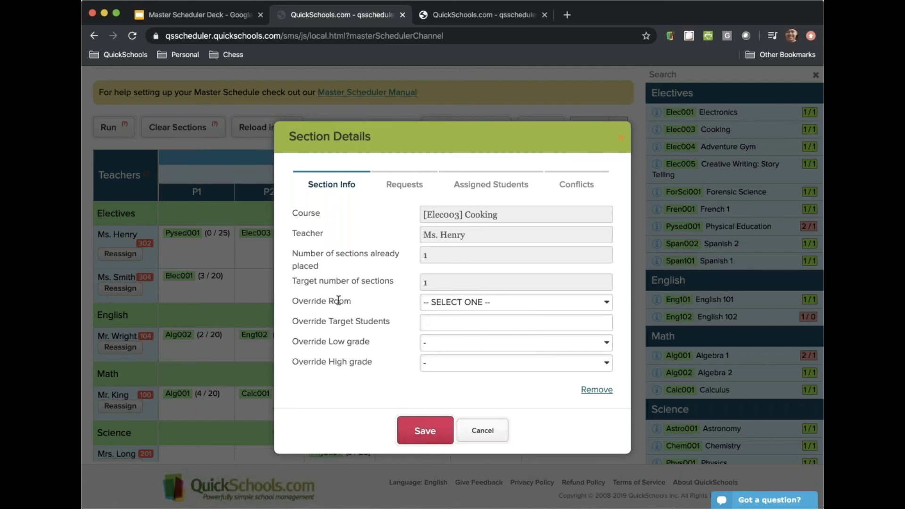
pyautogui.click(506, 304)
pyautogui.click(354, 304)
pyautogui.click(622, 138)
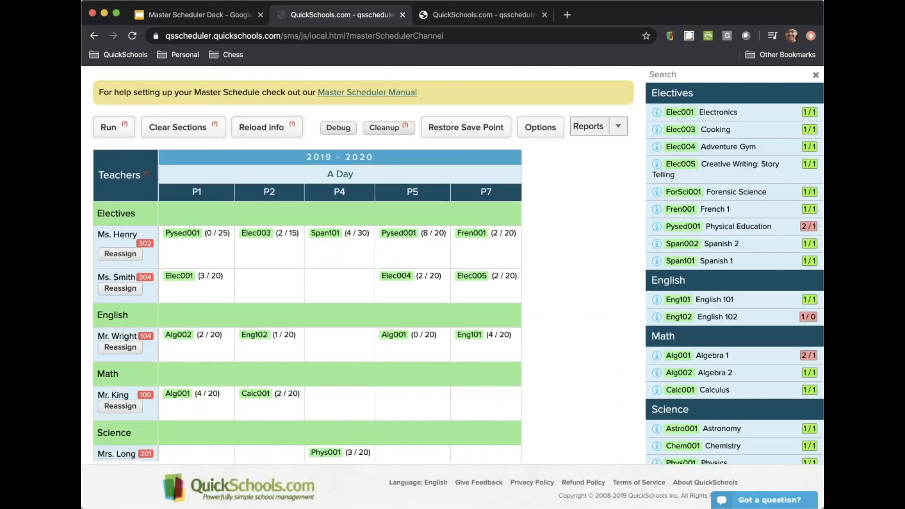
# Move the P4 Spanish 1 section to the second Electives teacher and back to the first, confirming both moves
pyautogui.scroll(-1, 364, 265)
pyautogui.scroll(-1, 334, 219)
pyautogui.moveTo(334, 220); pyautogui.dragTo(362, 267)
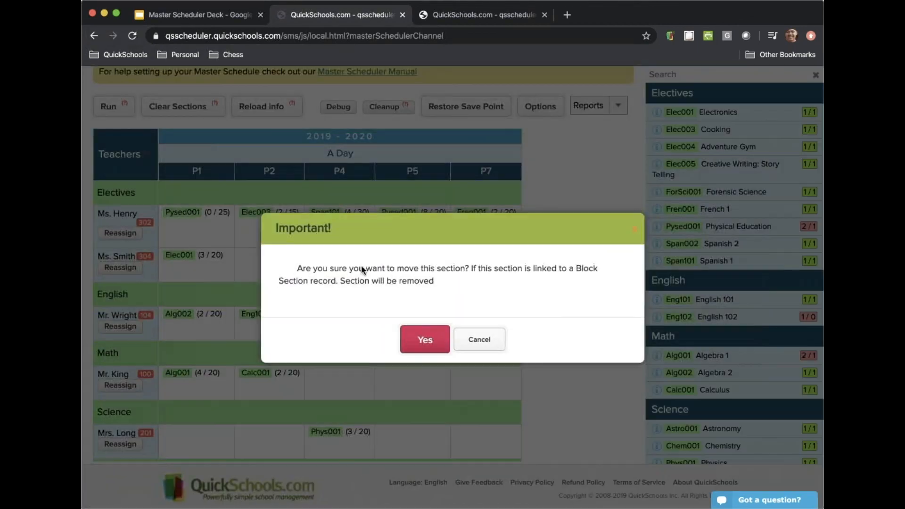
pyautogui.click(427, 337)
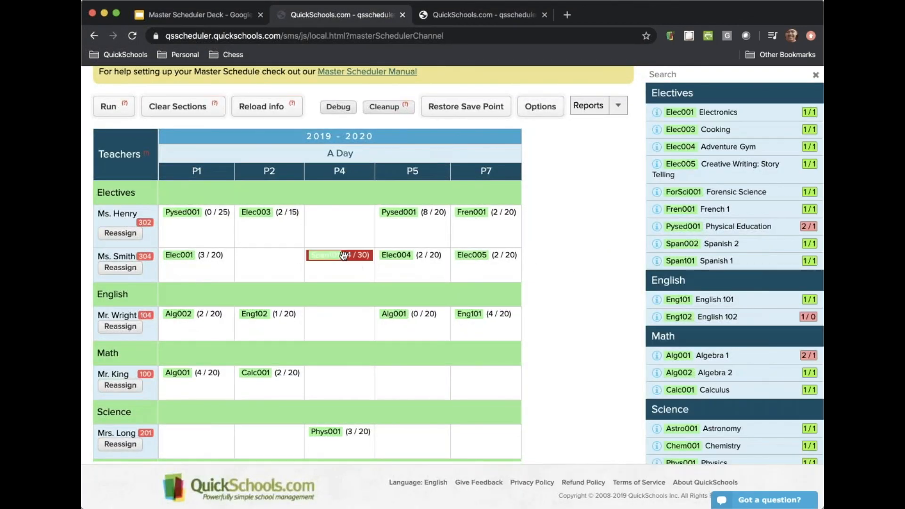
pyautogui.moveTo(342, 246); pyautogui.dragTo(344, 217)
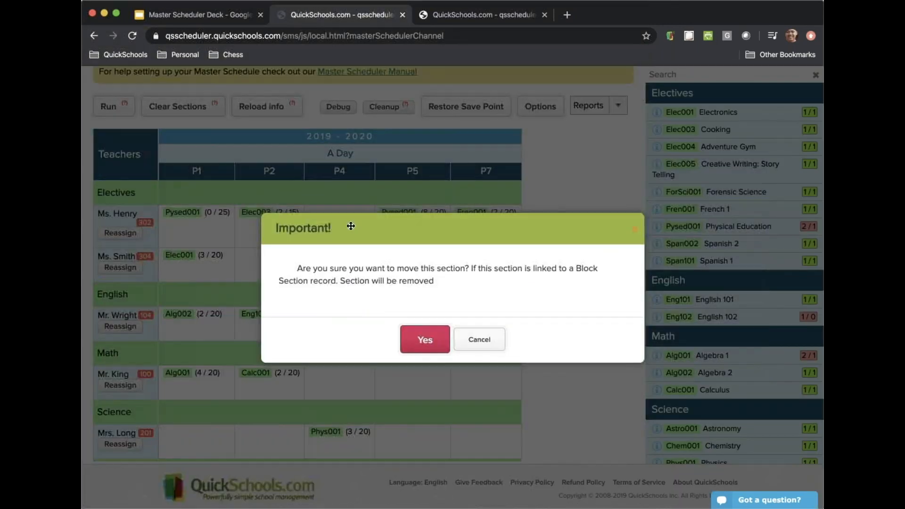
pyautogui.click(418, 338)
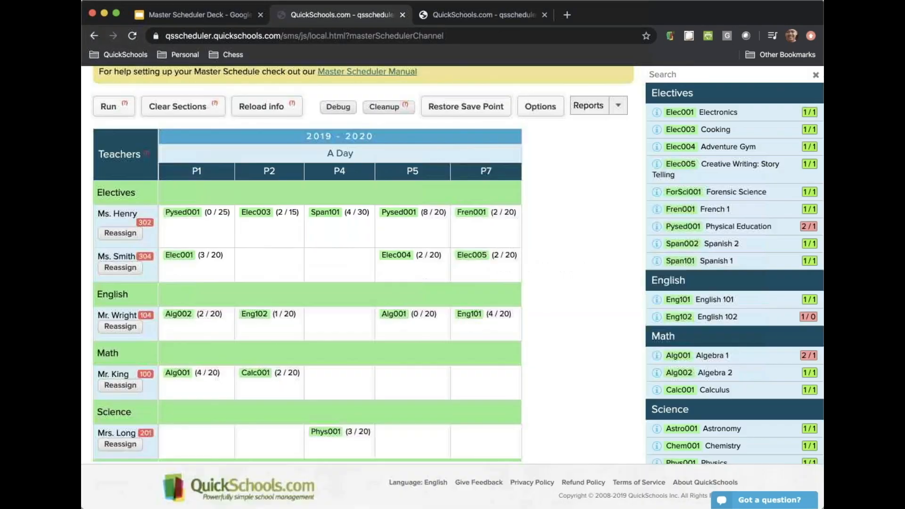
# Review the teachers available for reassigning the first Electives teacher's sections, and close the form without reassigning
pyautogui.click(129, 236)
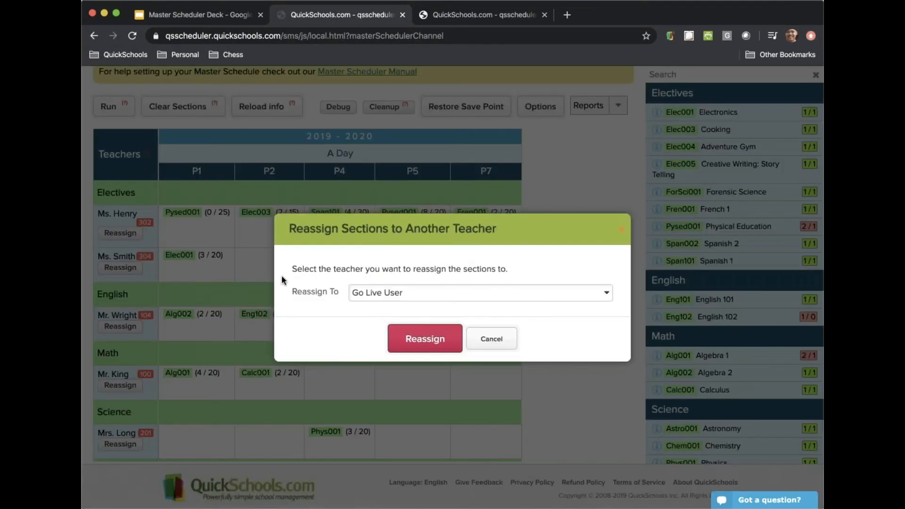
pyautogui.click(394, 297)
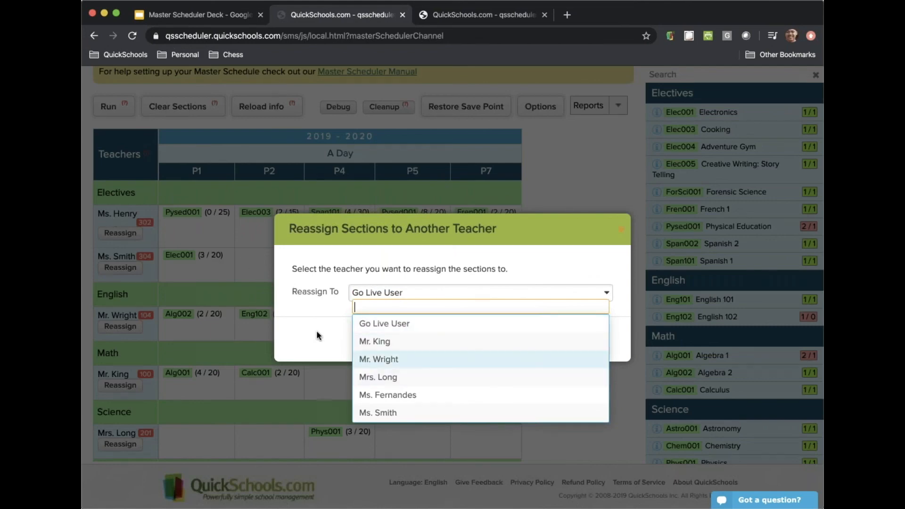
pyautogui.click(416, 282)
pyautogui.click(622, 230)
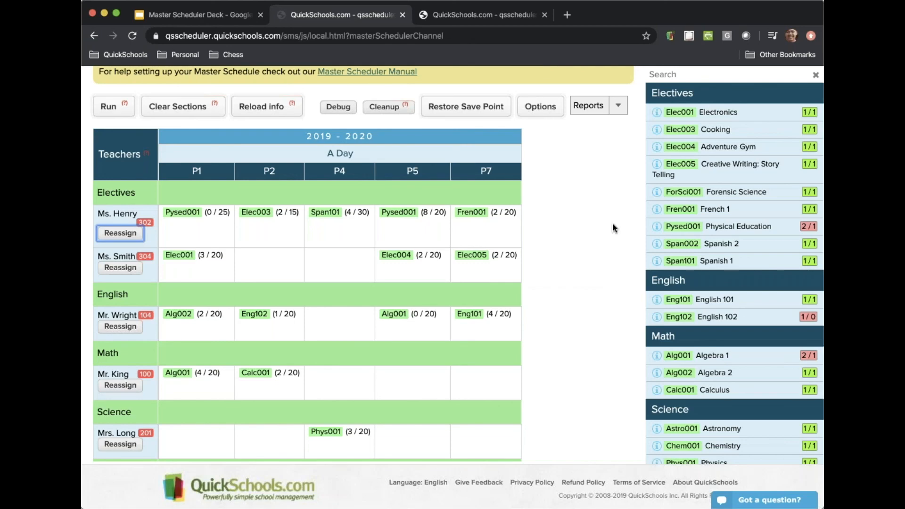
# Clear all placed sections from the 2019 – 2020 schedule and run the scheduler to place them anew
pyautogui.scroll(1, 336, 214)
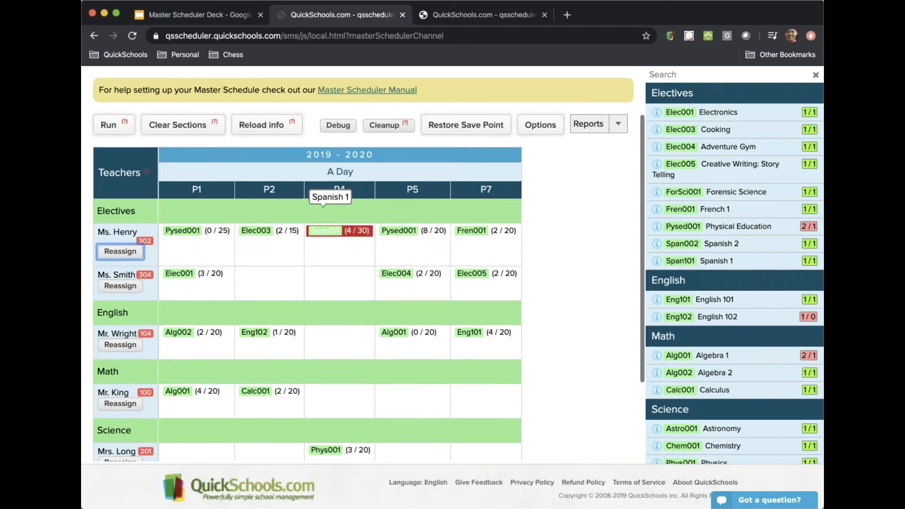
pyautogui.scroll(2, 481, 252)
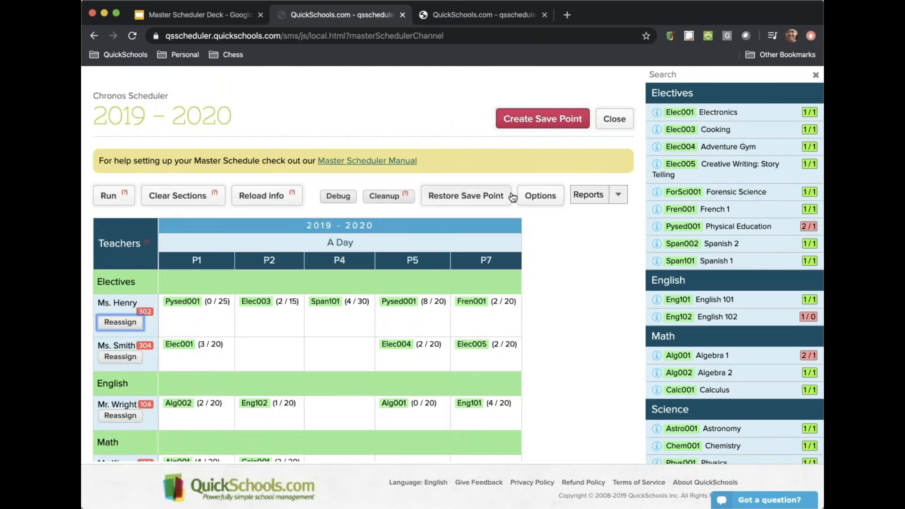
pyautogui.click(120, 198)
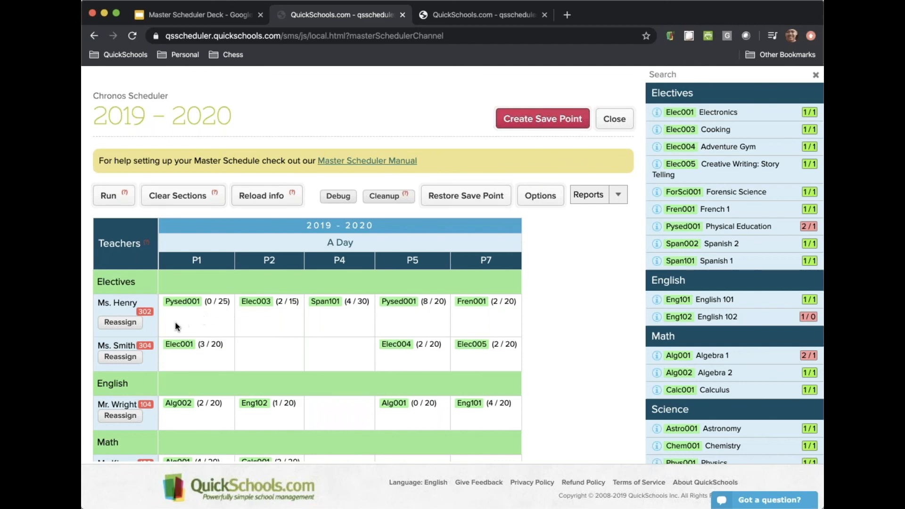
pyautogui.click(197, 197)
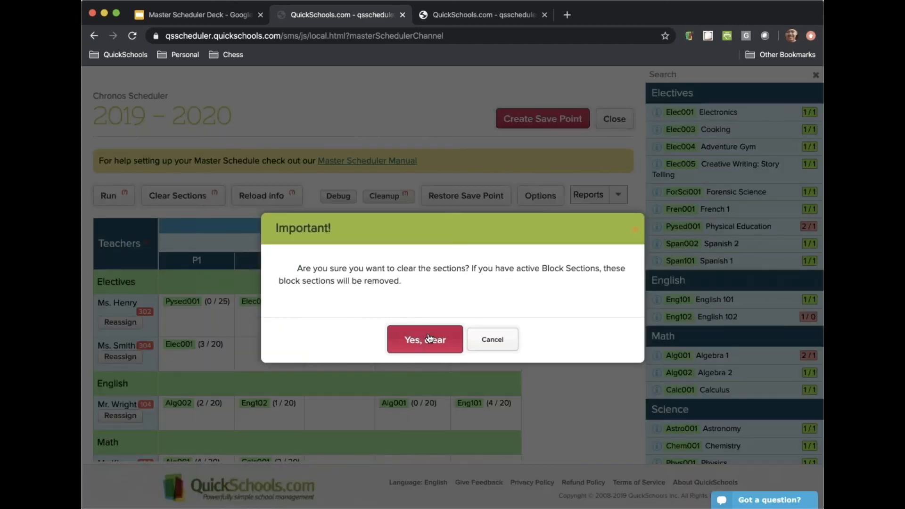
pyautogui.click(426, 336)
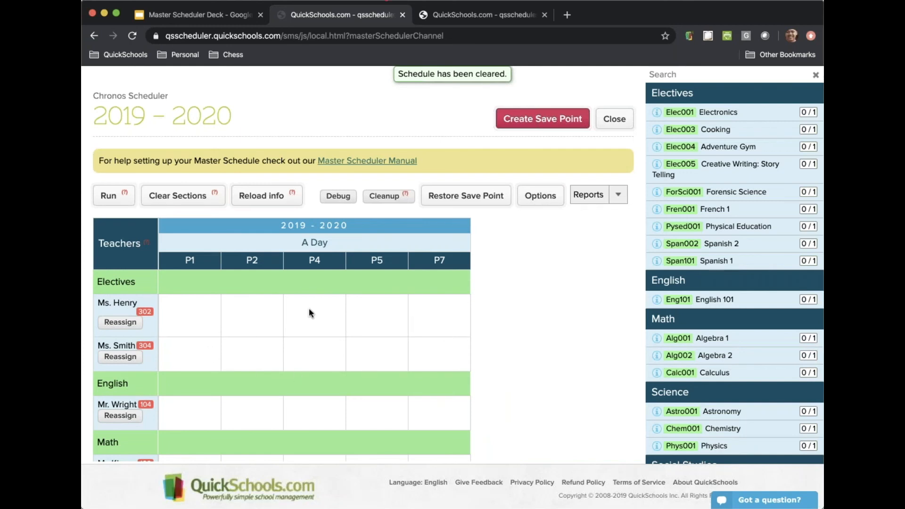
pyautogui.click(113, 201)
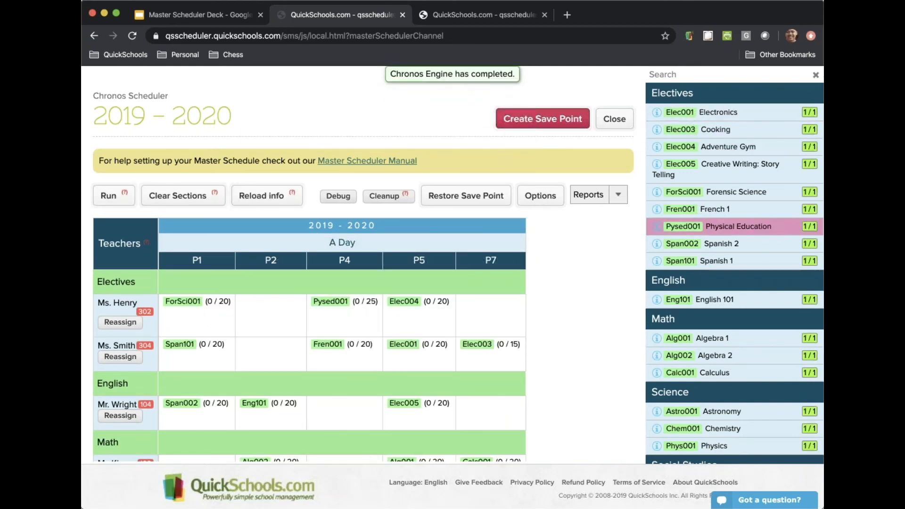
pyautogui.scroll(-3, 714, 444)
pyautogui.scroll(3, 716, 444)
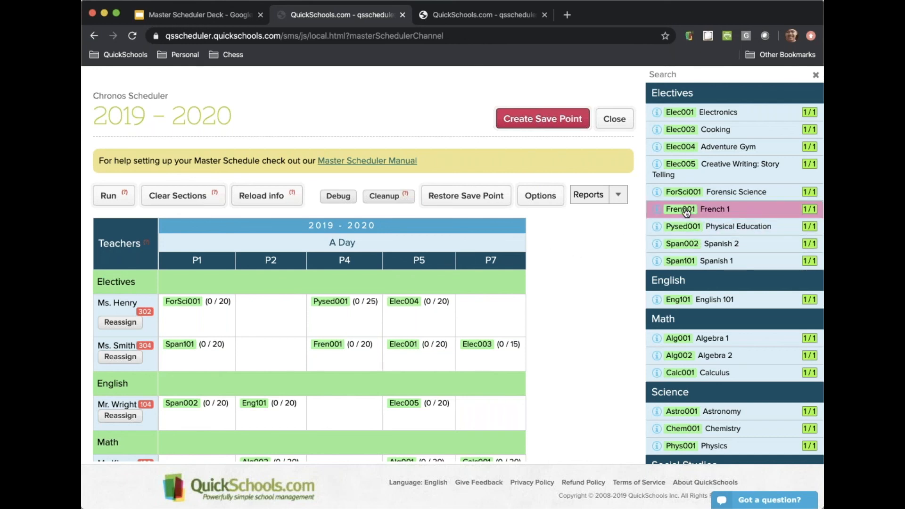
# Place an extra French 1 section in P7 for the first Electives teacher and remove it again
pyautogui.moveTo(679, 209); pyautogui.dragTo(499, 307)
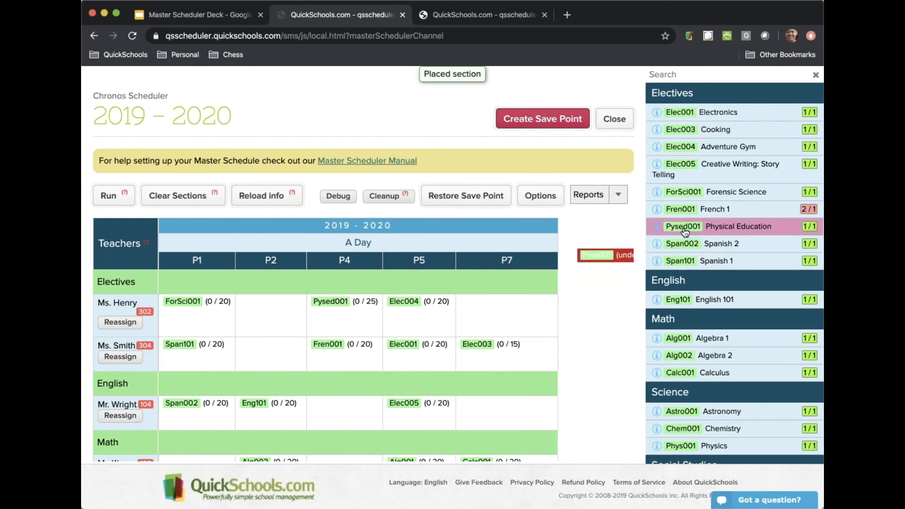
pyautogui.click(538, 300)
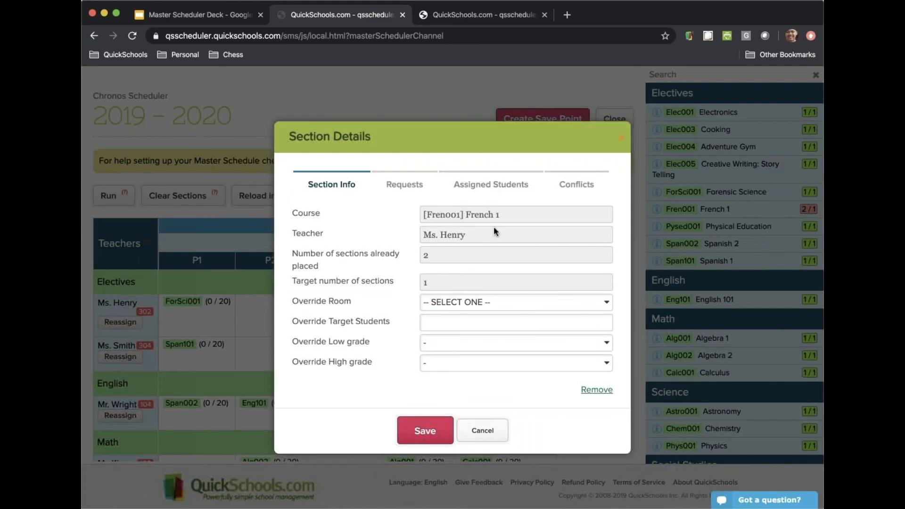
pyautogui.click(597, 390)
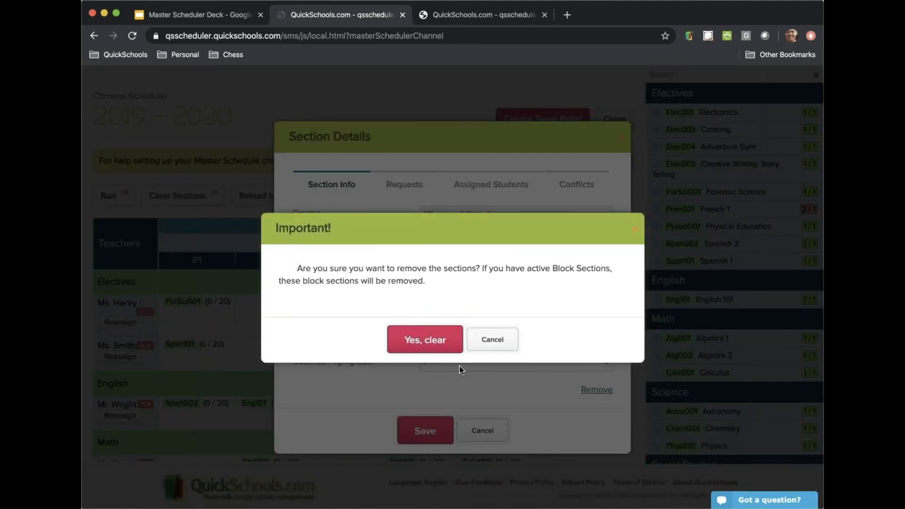
pyautogui.click(425, 340)
# Review the list of save points available to restore and close it without restoring one
pyautogui.moveTo(294, 194)
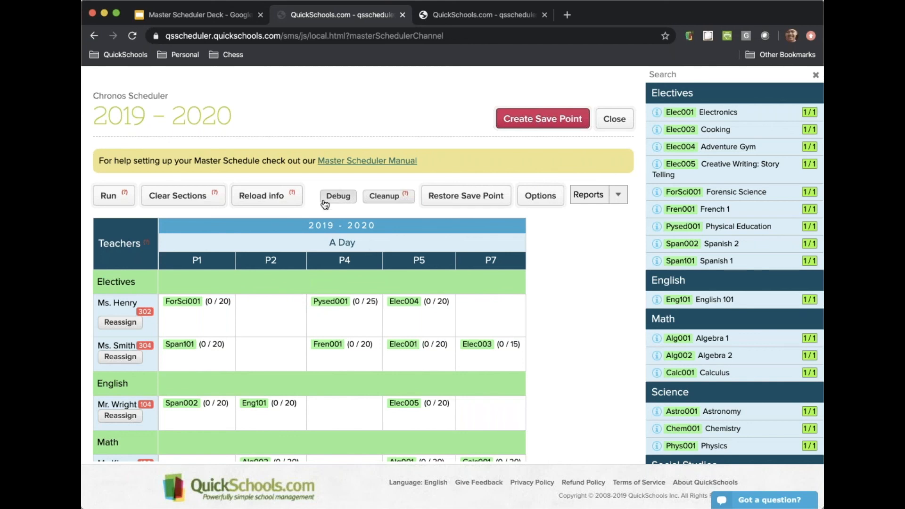
pyautogui.moveTo(407, 198)
pyautogui.click(479, 198)
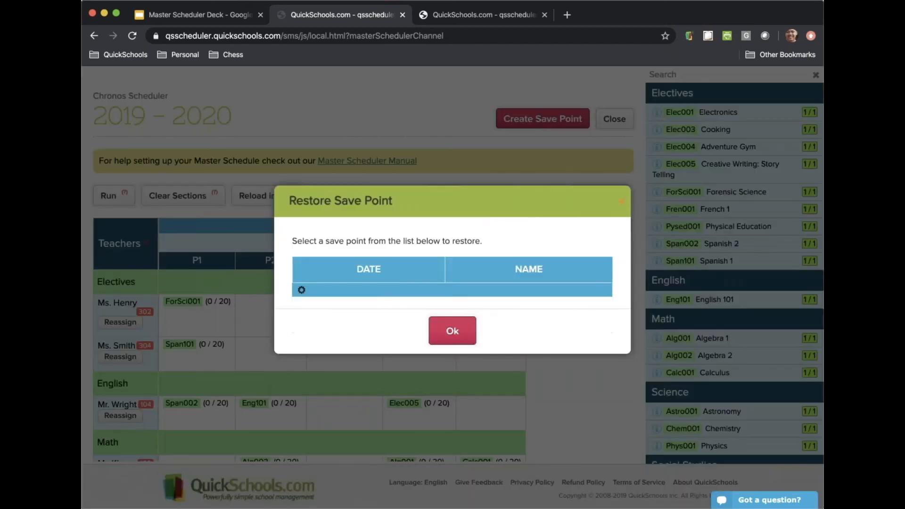
pyautogui.click(456, 333)
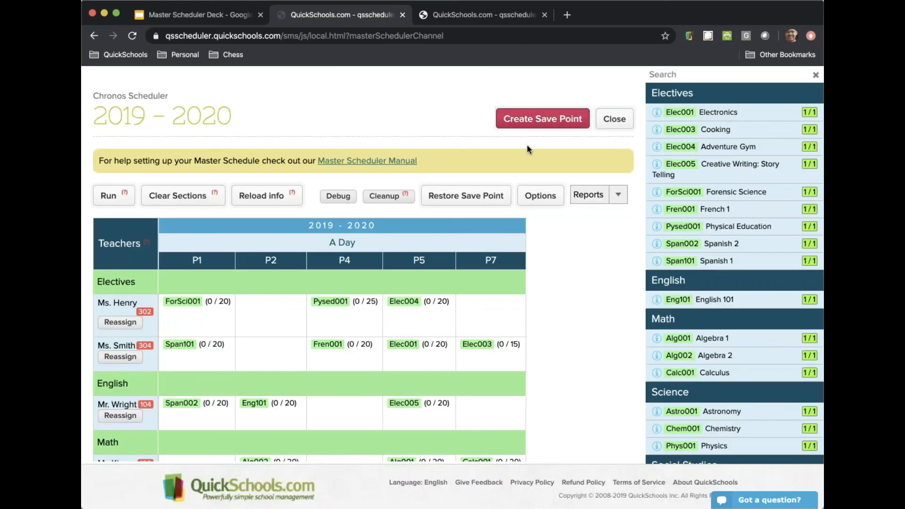
# Create a save point named My Save Point A and check the list of save points available to restore
pyautogui.click(543, 121)
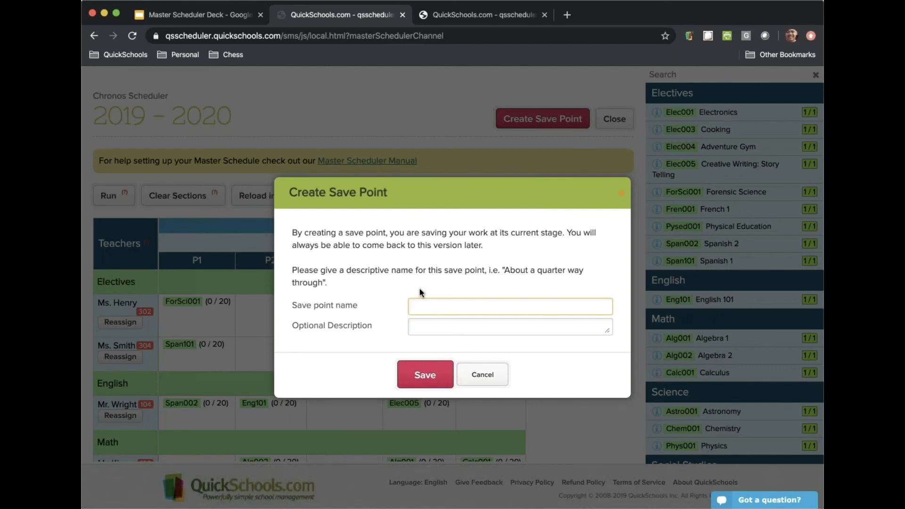
pyautogui.write('Mh Save Po')
pyautogui.press('BackSpace')
pyautogui.press('BackSpace')
pyautogui.write('Save Point A')
pyautogui.click(421, 375)
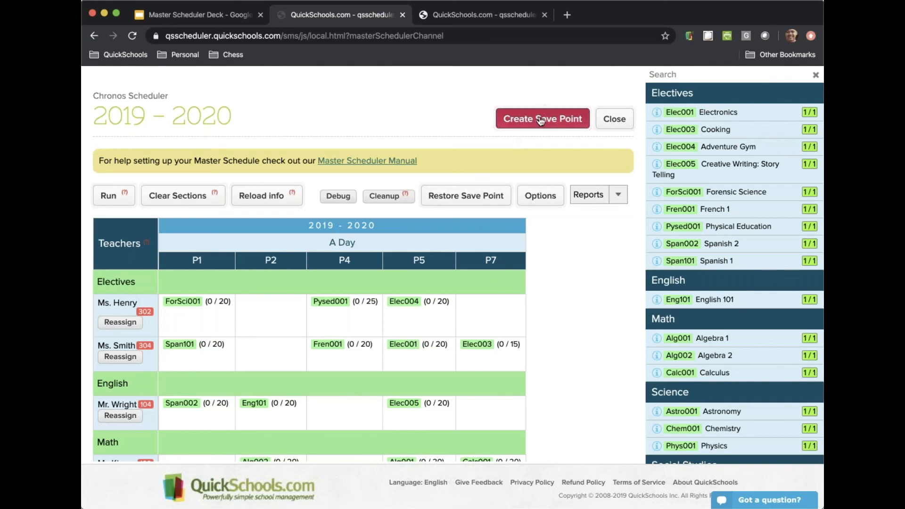
pyautogui.click(474, 204)
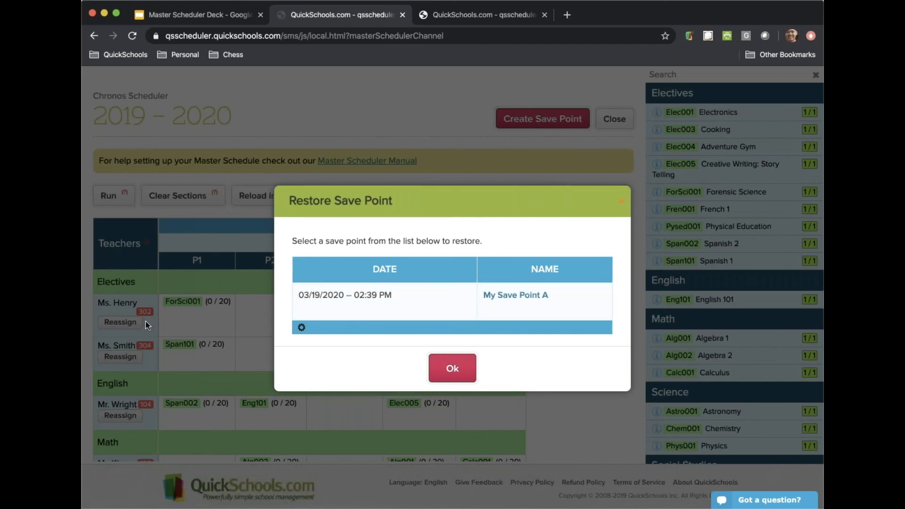
pyautogui.click(453, 368)
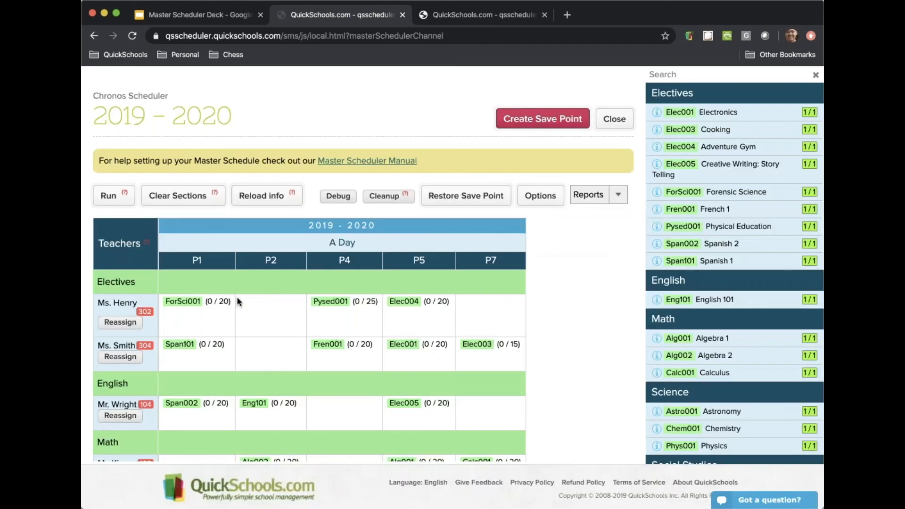
# Review the Scheduler Grid display options and close them without updating
pyautogui.scroll(-5, 262, 299)
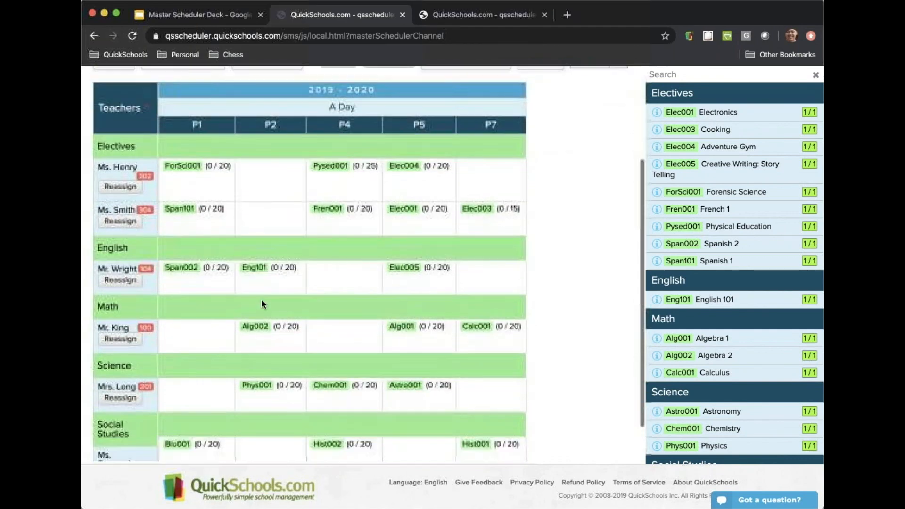
pyautogui.scroll(6, 261, 299)
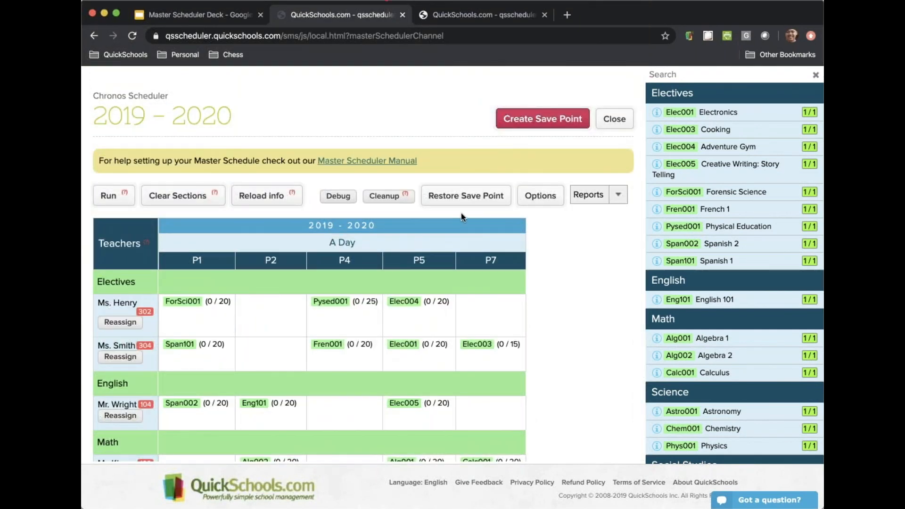
pyautogui.click(532, 198)
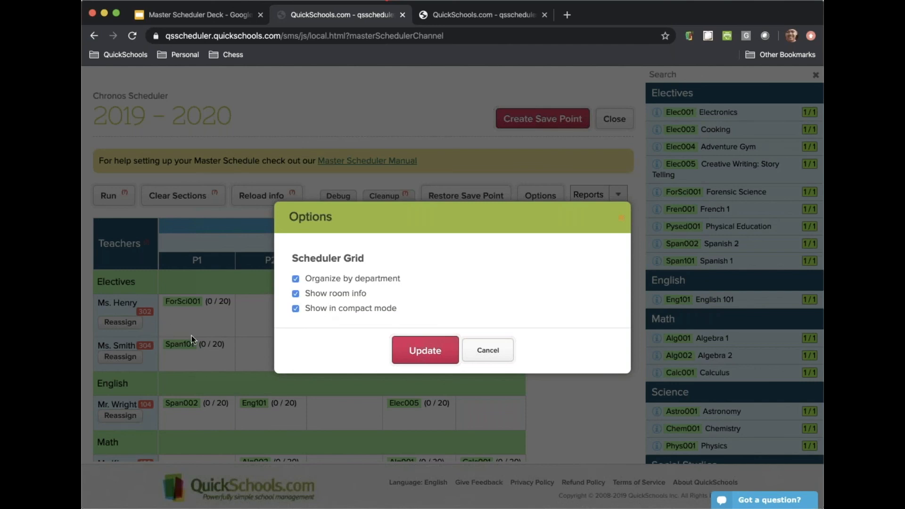
pyautogui.click(490, 350)
# Preview the Schedule Board report by Teacher, look over the PDF and return to the Chronos Scheduler
pyautogui.click(619, 195)
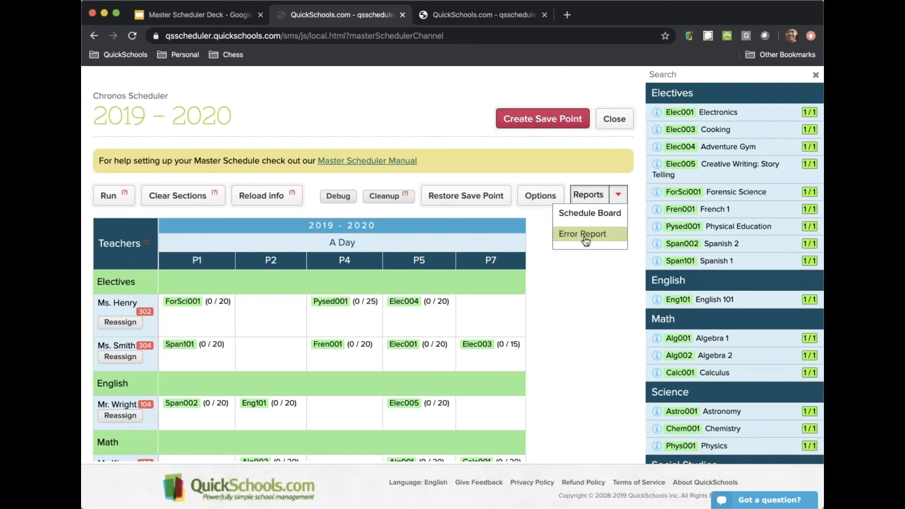
pyautogui.click(590, 213)
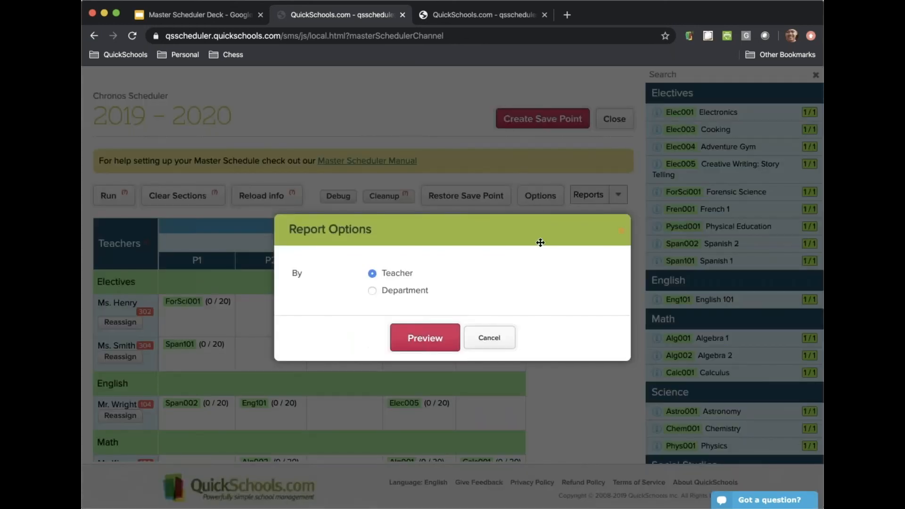
pyautogui.click(415, 337)
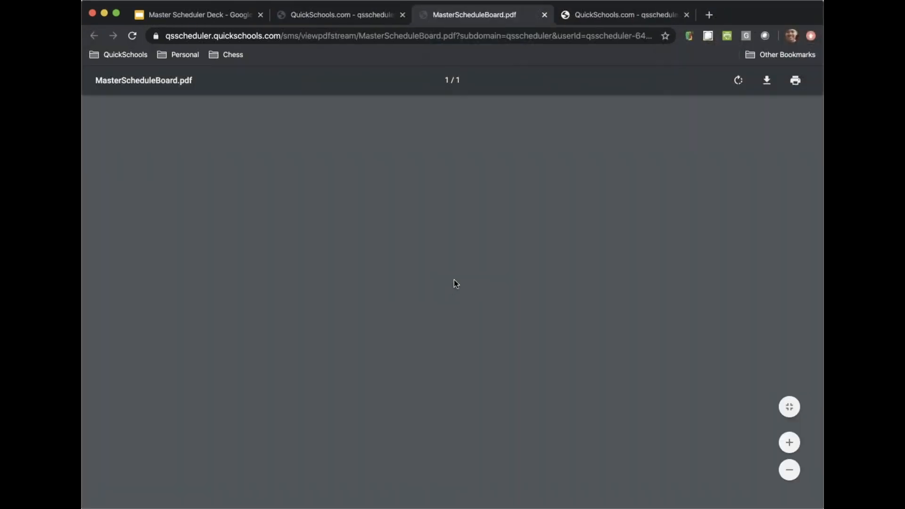
pyautogui.scroll(-3, 477, 272)
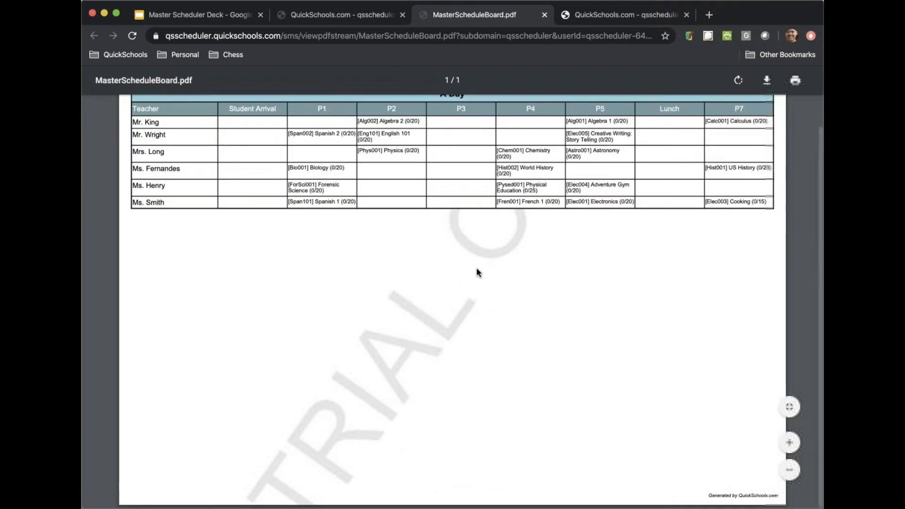
pyautogui.scroll(3, 477, 271)
pyautogui.click(304, 13)
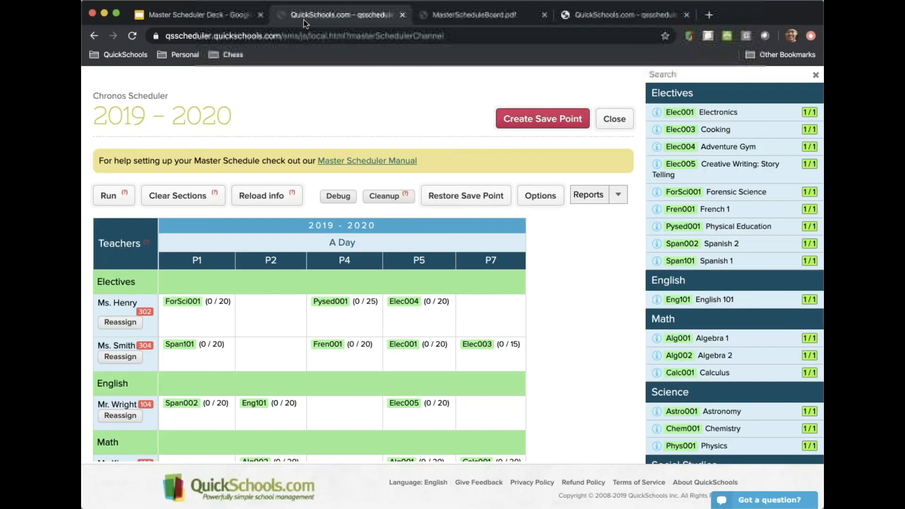
# Look over the placed sections in the schedule grid and switch to the Master Scheduler Deck in Google Slides
pyautogui.scroll(-5, 363, 269)
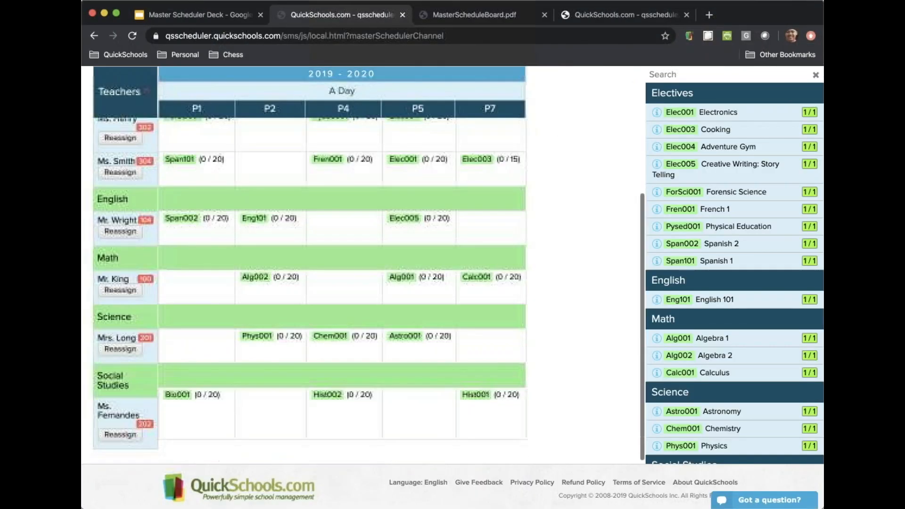
pyautogui.scroll(4, 364, 268)
pyautogui.scroll(1, 363, 264)
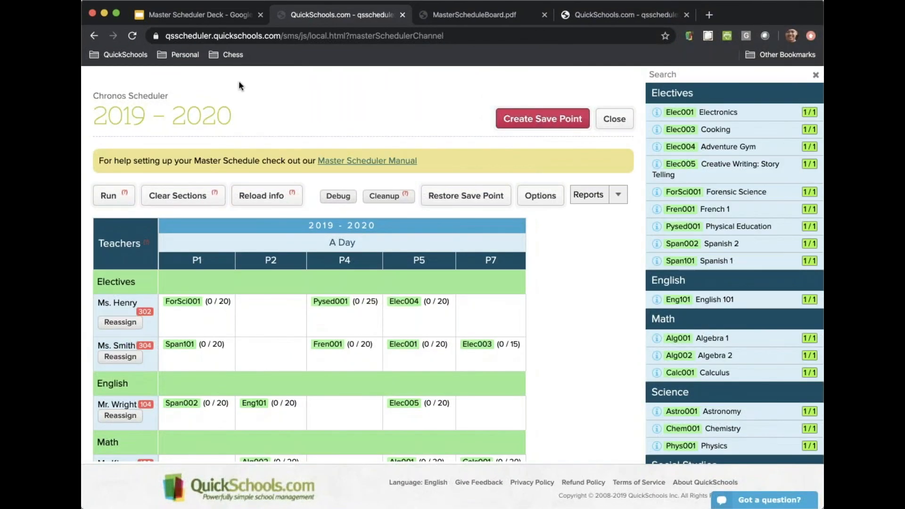
pyautogui.click(219, 19)
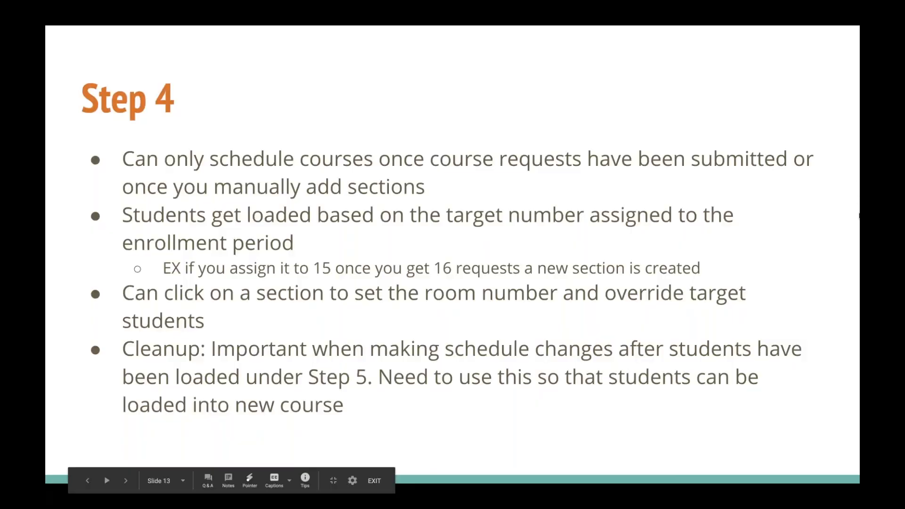
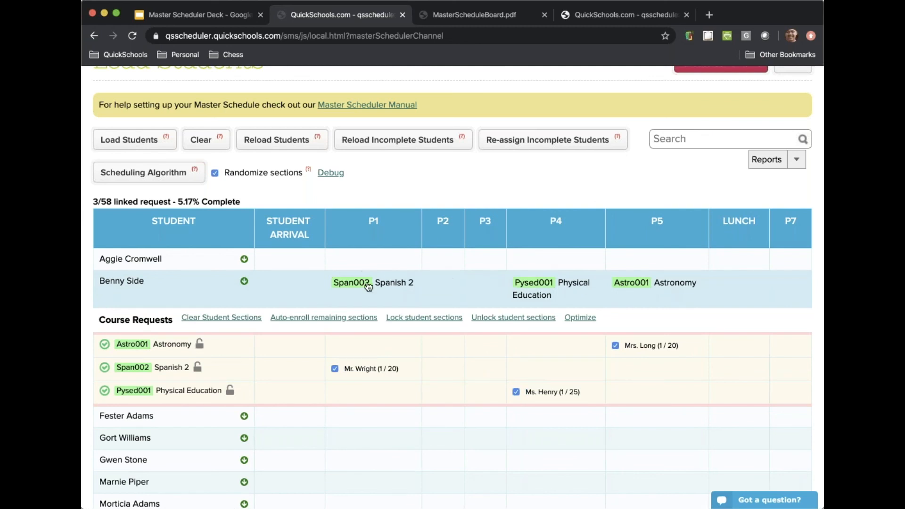
# Remove the second listed student from the Spanish 2, Physical Education and Astronomy sections on the Load Students page
pyautogui.click(335, 369)
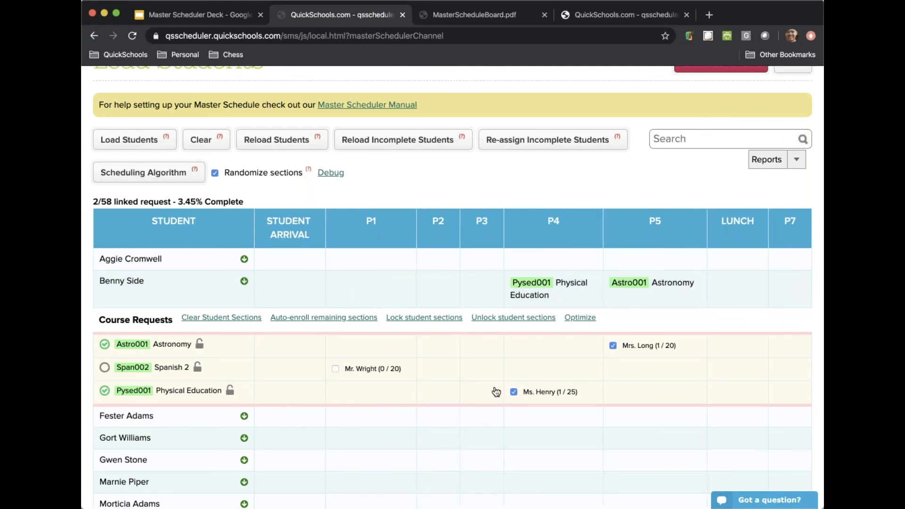
pyautogui.click(517, 392)
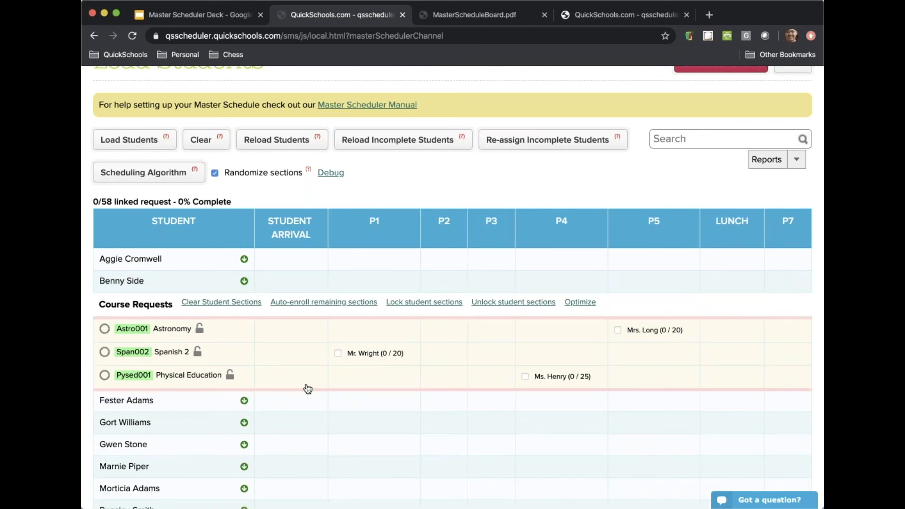
# Expand the fourth listed student's course requests and enroll the student in Forensic Science, French 1, Astronomy and Calculus
pyautogui.click(198, 426)
pyautogui.scroll(-5, 201, 425)
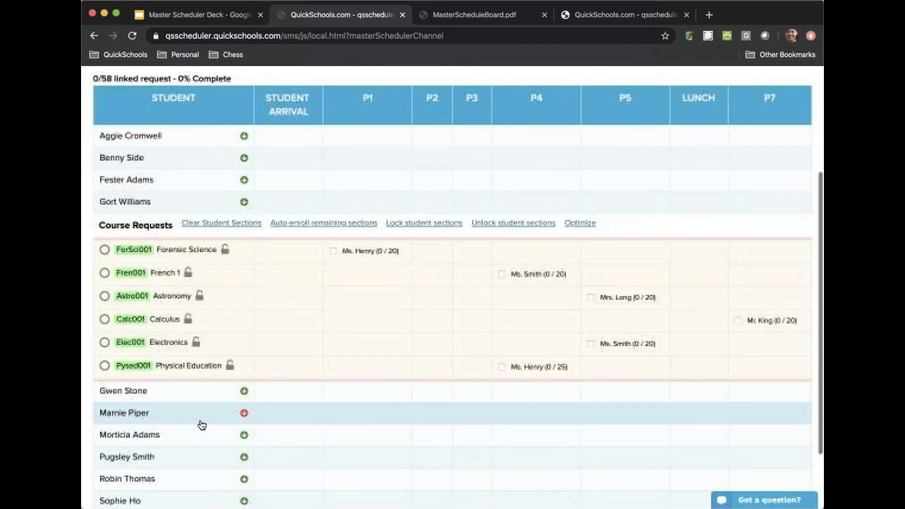
pyautogui.click(333, 260)
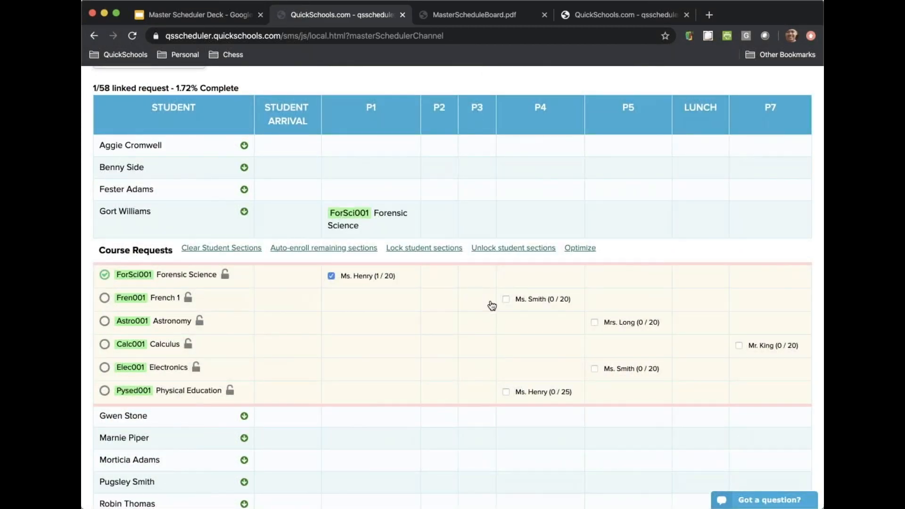
pyautogui.click(506, 299)
pyautogui.click(595, 323)
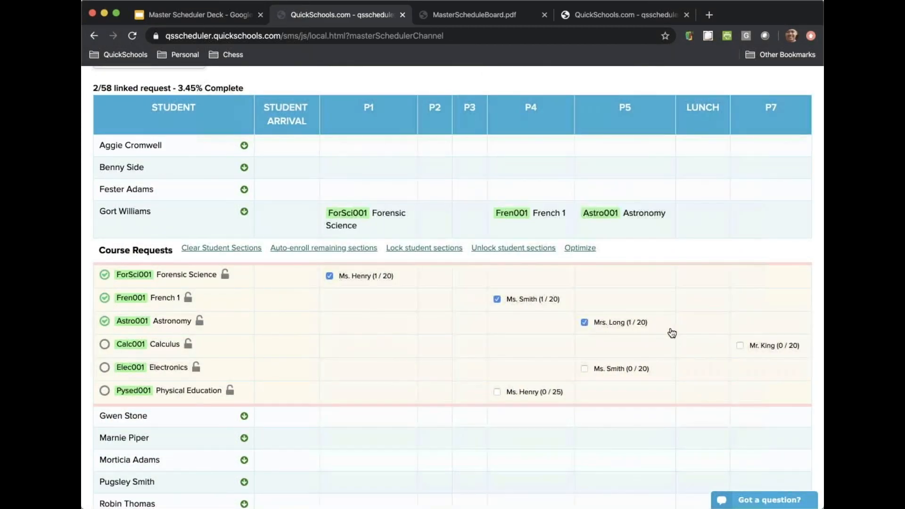
pyautogui.click(739, 346)
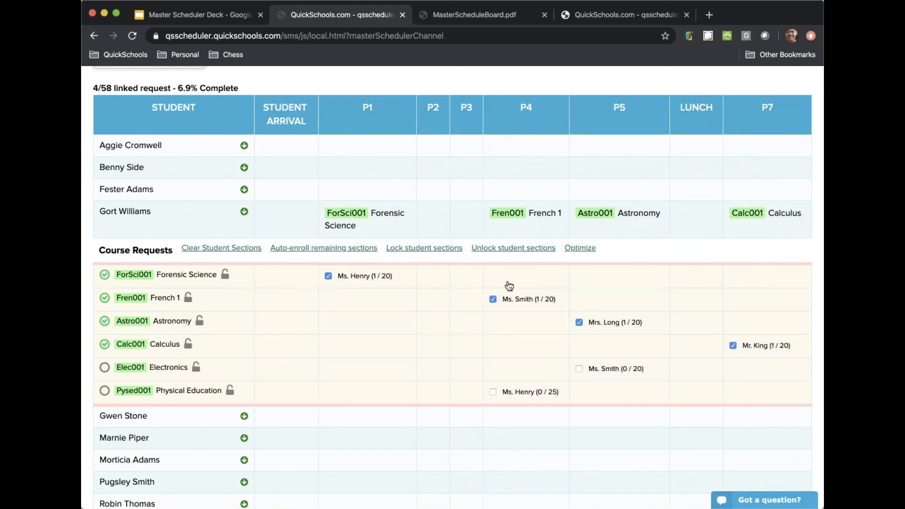
# Try enrolling the fourth student in Physical Education in P4 and Electronics in P5, removing each section again
pyautogui.click(494, 393)
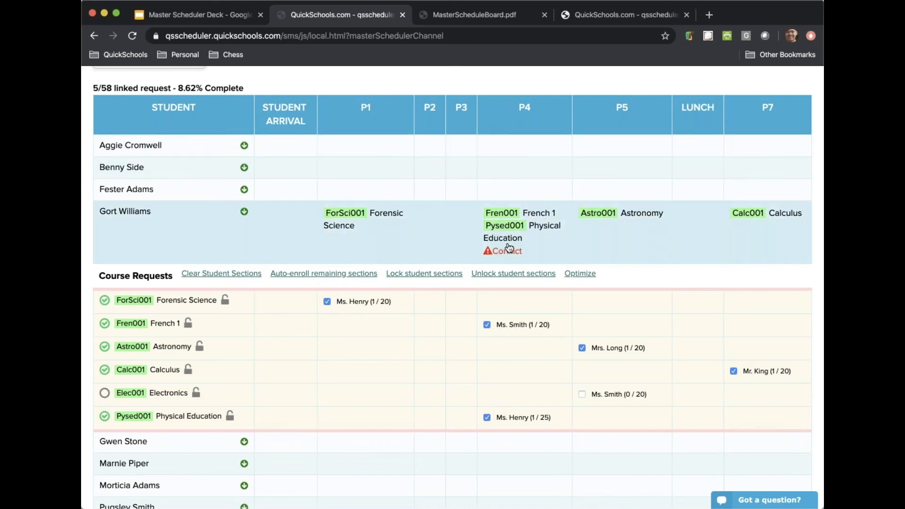
pyautogui.click(489, 418)
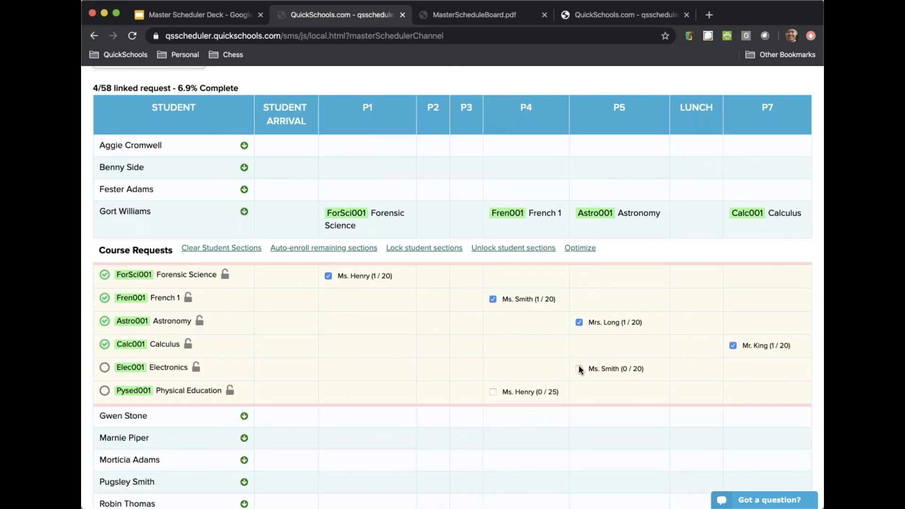
pyautogui.click(580, 369)
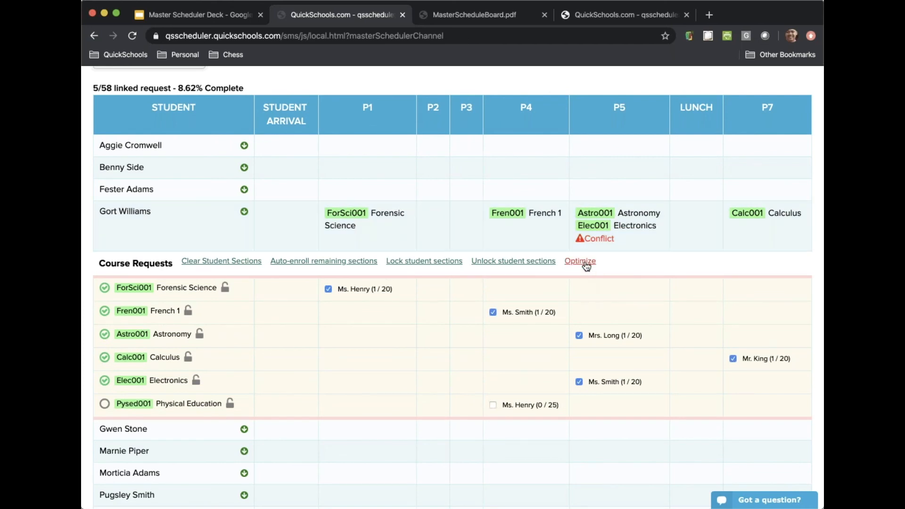
pyautogui.click(580, 382)
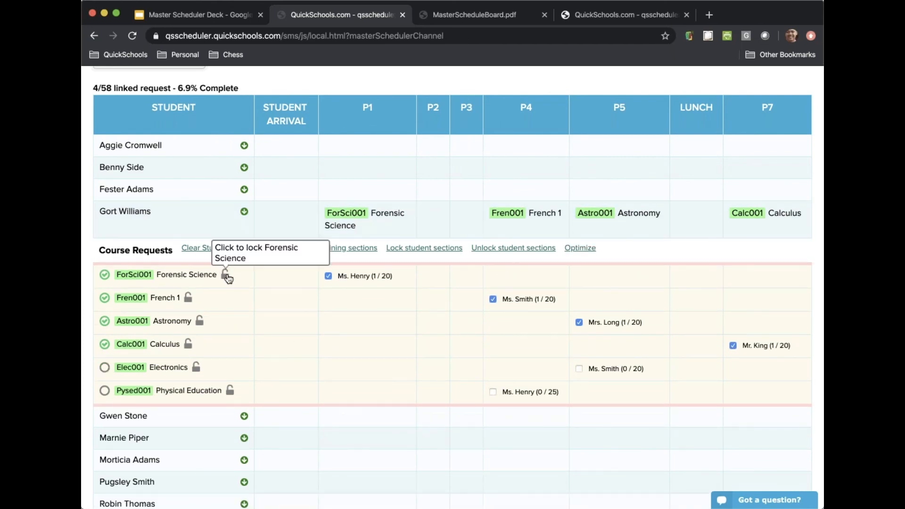
# Lock the fourth student's French 1 section and unlock it again
pyautogui.click(189, 298)
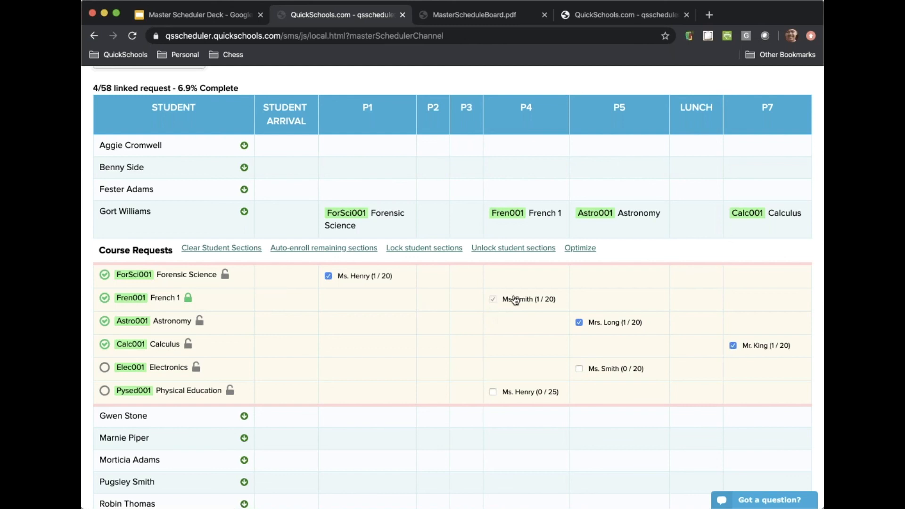
pyautogui.click(188, 298)
# Load students into sections for all remaining unassigned course requests, with Randomize sections left on
pyautogui.scroll(2, 341, 319)
pyautogui.scroll(3, 272, 340)
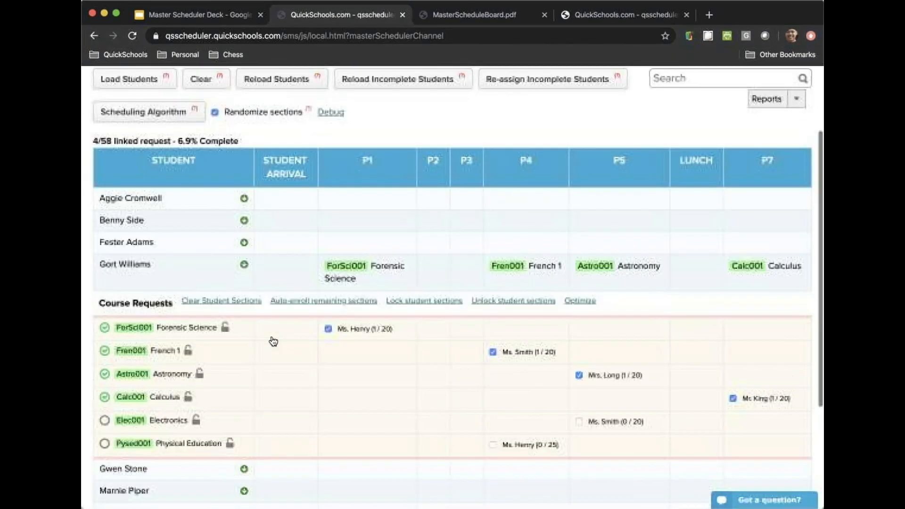
pyautogui.scroll(1, 274, 341)
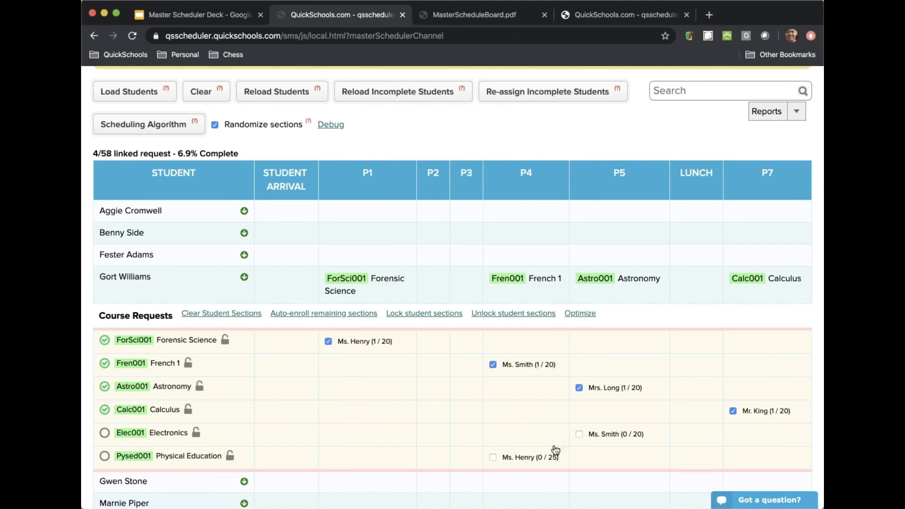
pyautogui.scroll(4, 584, 389)
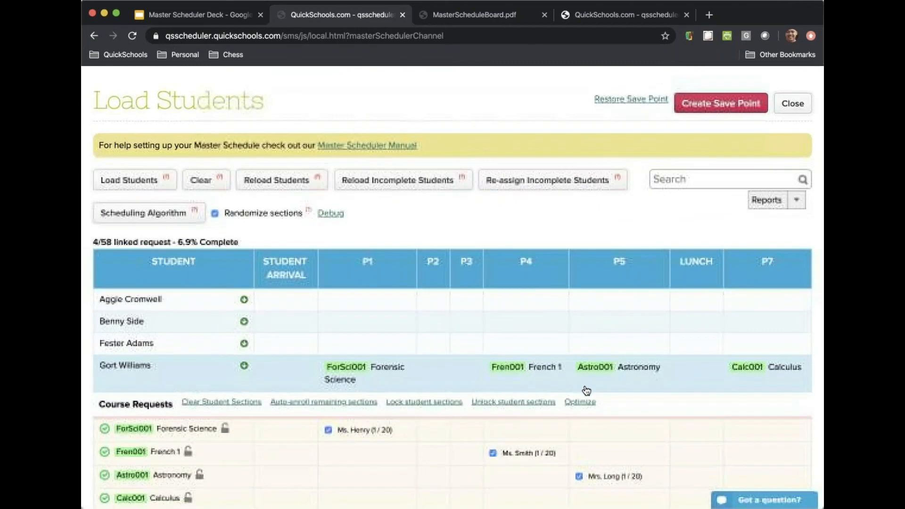
pyautogui.scroll(-1, 570, 281)
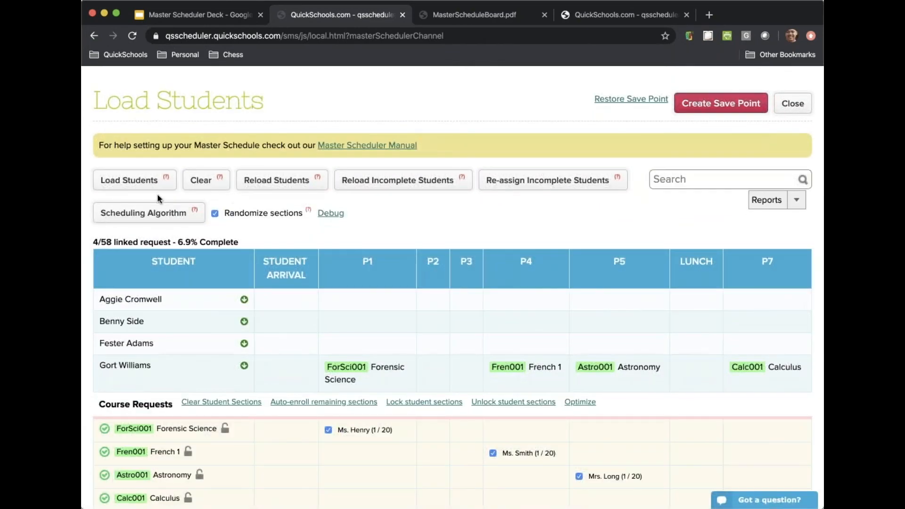
pyautogui.moveTo(163, 181)
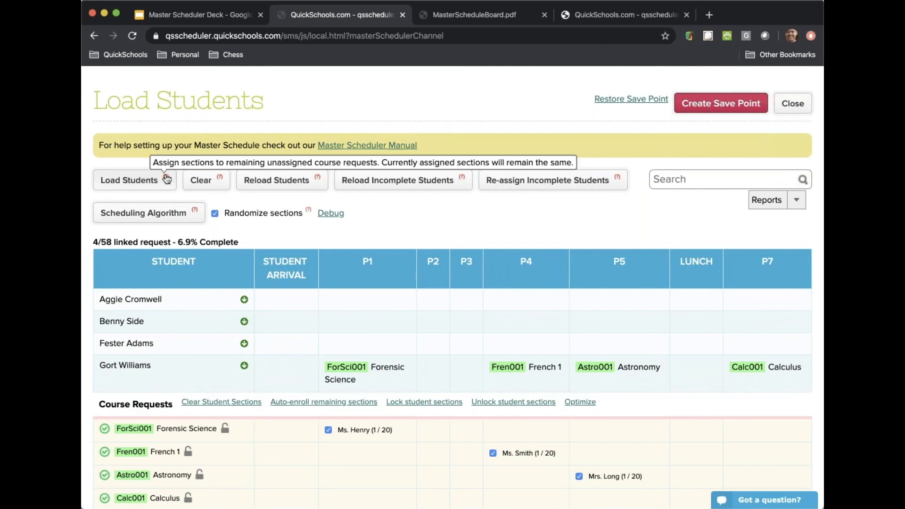
pyautogui.click(141, 183)
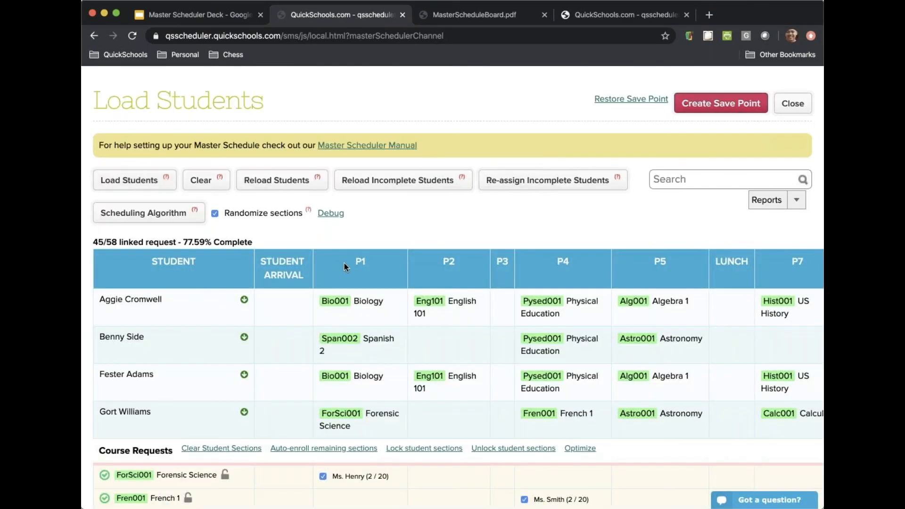
# Look over the students' assigned sections and collapse the fourth student's course requests
pyautogui.scroll(-5, 399, 329)
pyautogui.scroll(-1, 399, 329)
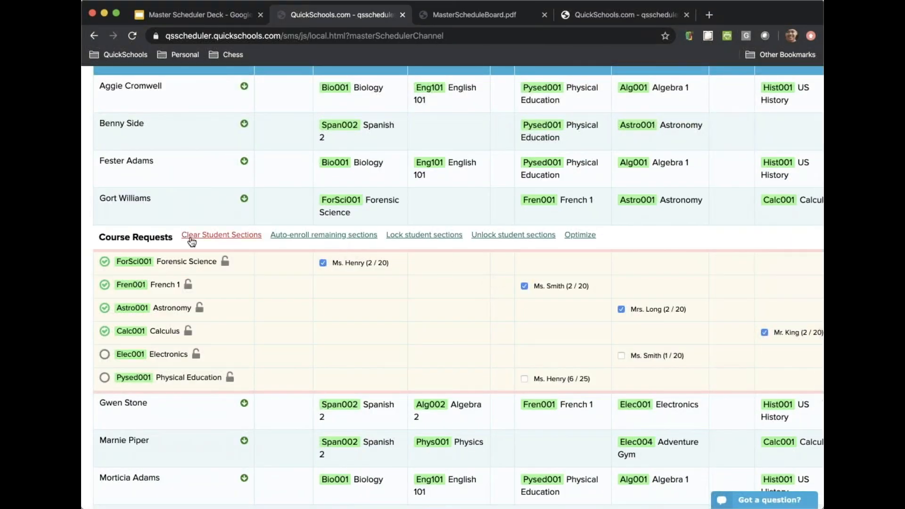
pyautogui.click(139, 215)
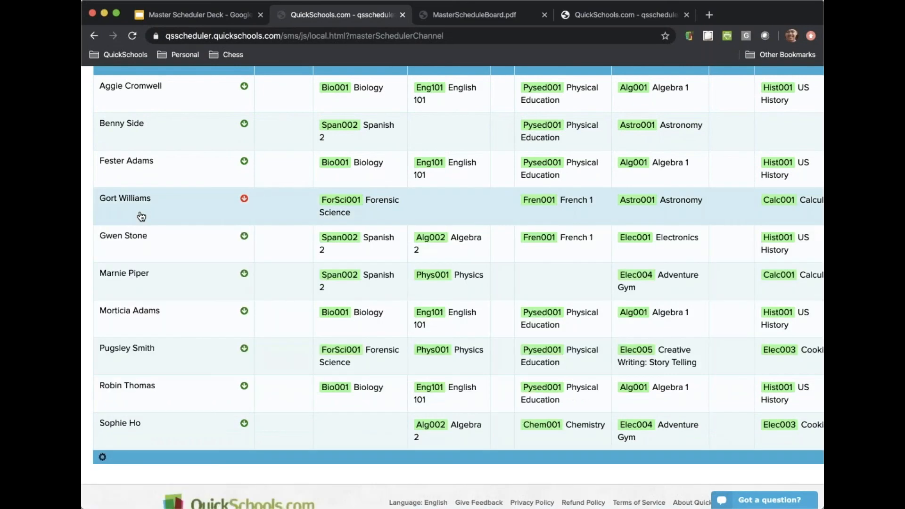
# Look over the students' loaded schedules and expand the first student's course requests to examine their assigned and unassigned sections
pyautogui.scroll(2, 353, 184)
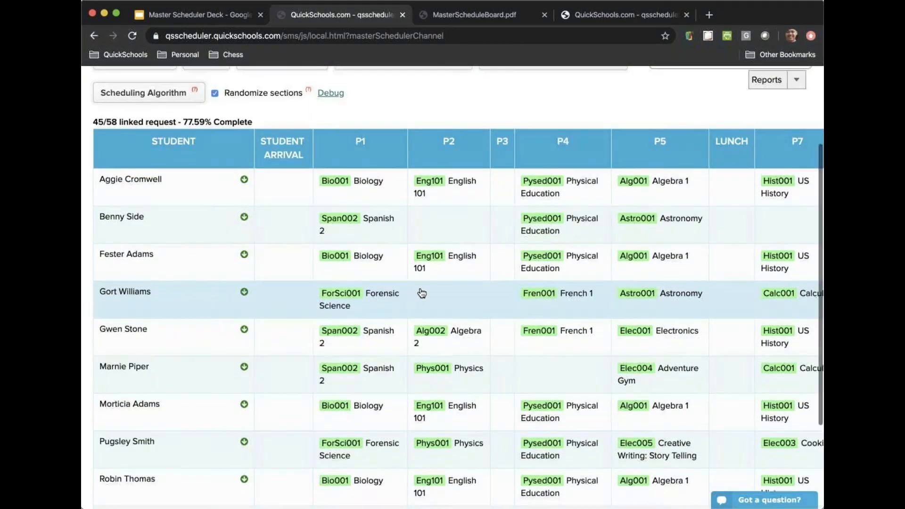
pyautogui.scroll(1, 420, 293)
pyautogui.hscroll(1, 422, 294)
pyautogui.hscroll(-1, 422, 294)
pyautogui.scroll(3, 422, 294)
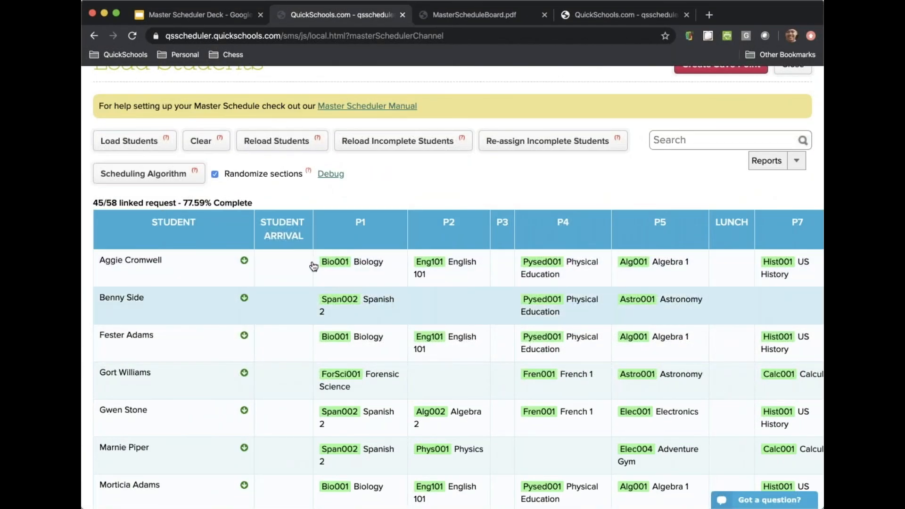
pyautogui.scroll(1, 293, 271)
pyautogui.click(241, 292)
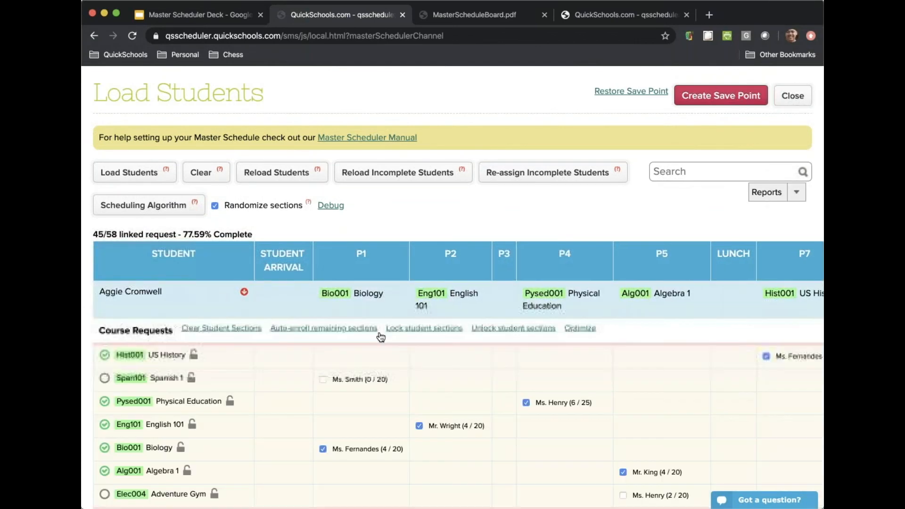
pyautogui.scroll(-3, 495, 385)
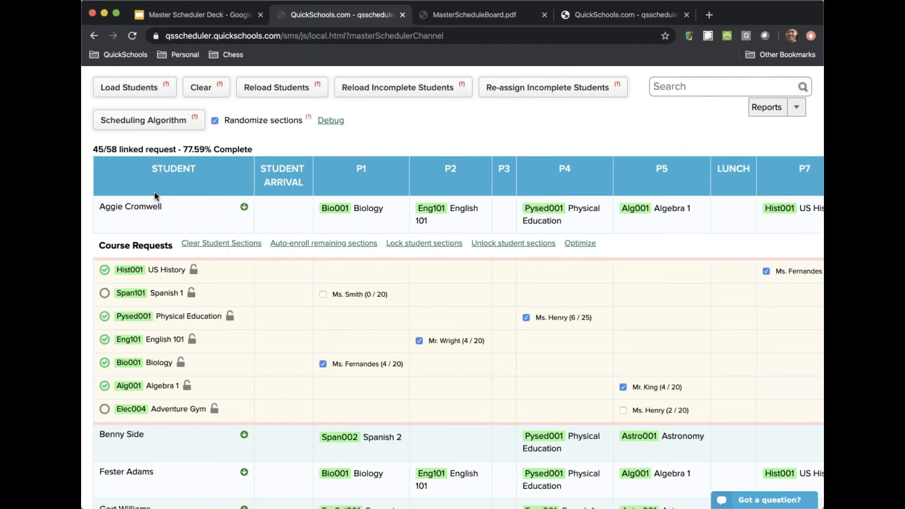
pyautogui.scroll(2, 155, 191)
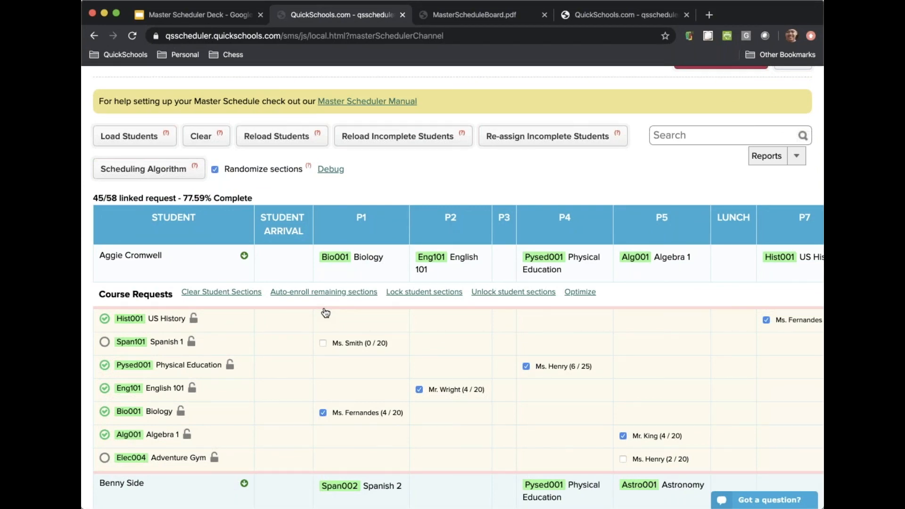
pyautogui.scroll(2, 325, 313)
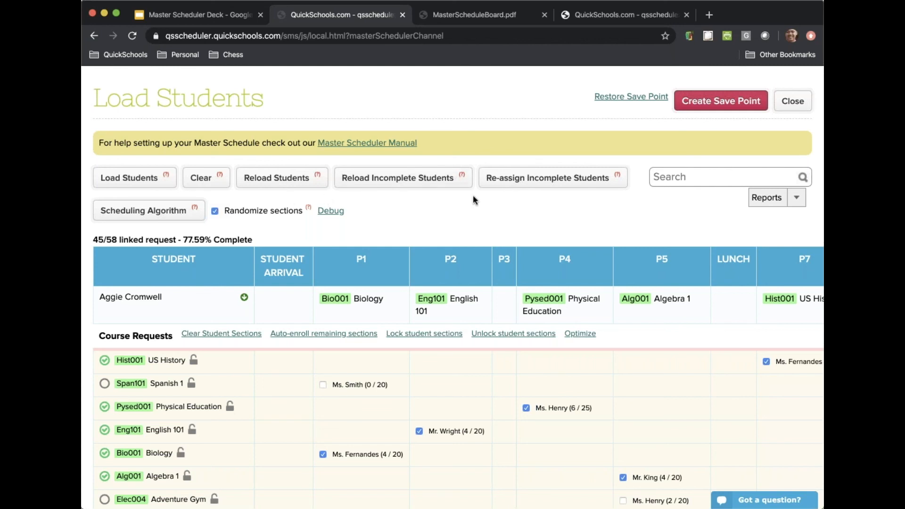
# Review the scheduling algorithm options, including the Singleton and Doubleton explanations, and close them without saving
pyautogui.click(156, 213)
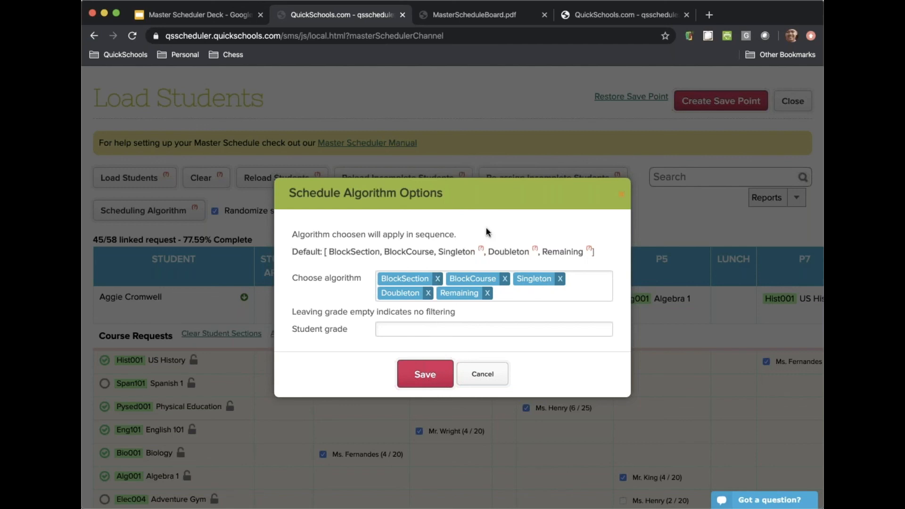
pyautogui.moveTo(481, 250)
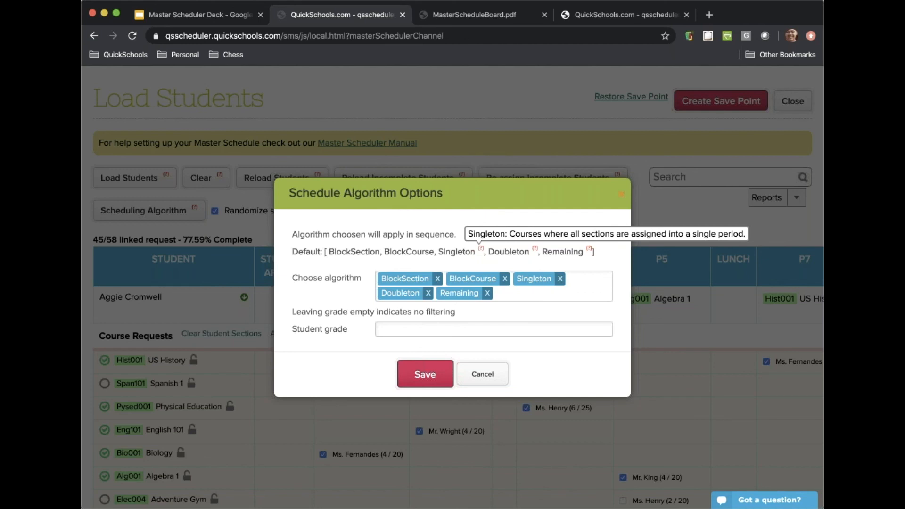
pyautogui.moveTo(536, 251)
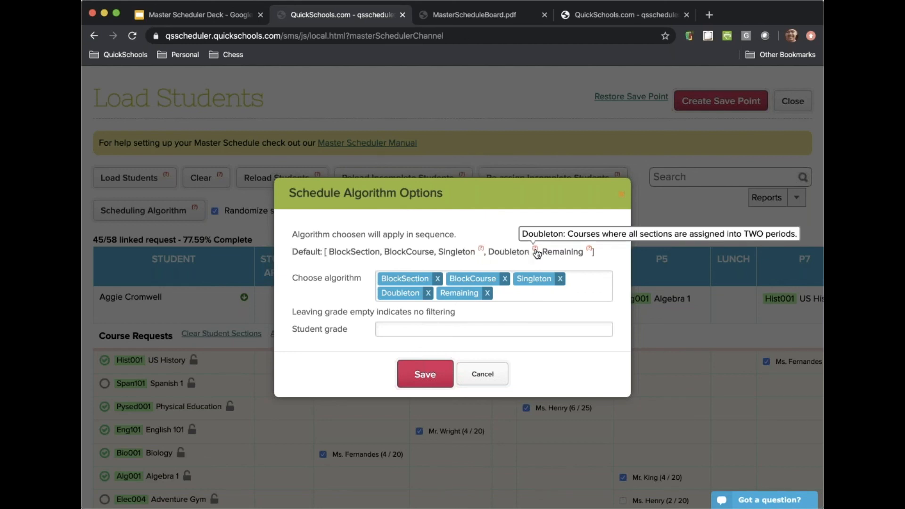
pyautogui.moveTo(590, 250)
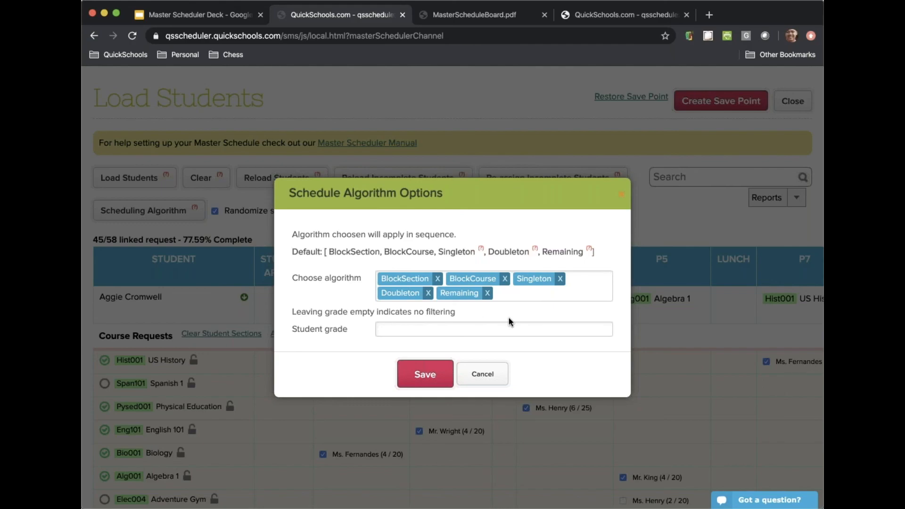
pyautogui.click(622, 194)
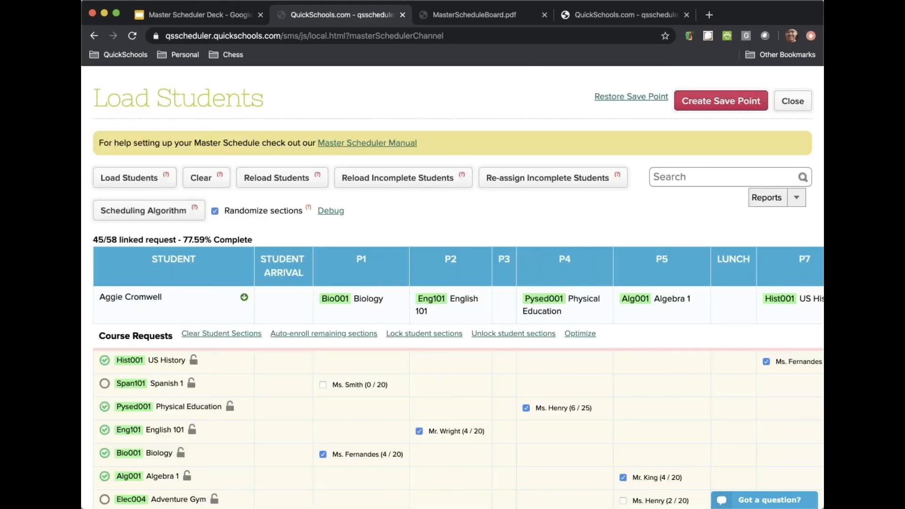
# Leave and reopen Load Students, examine the linked request completion rate, and expand the first student's course requests
pyautogui.scroll(-10, 571, 228)
pyautogui.scroll(7, 571, 227)
pyautogui.scroll(3, 452, 283)
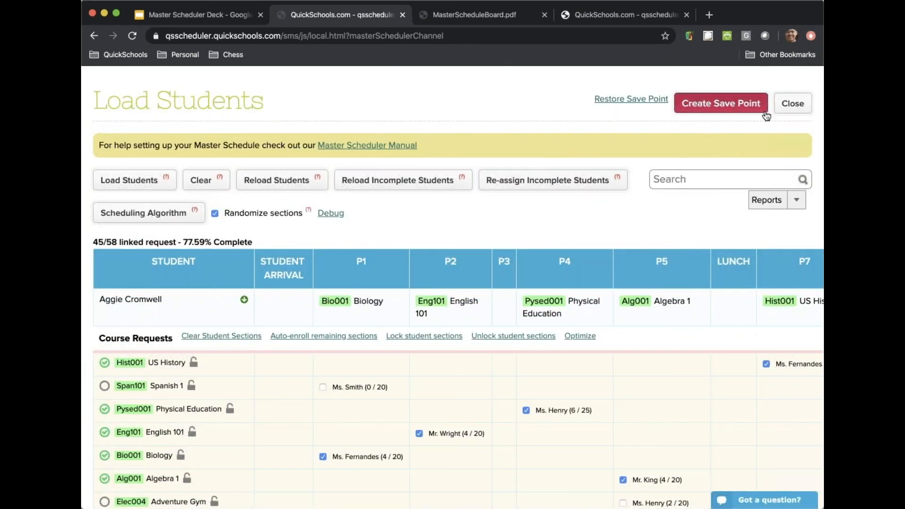
pyautogui.click(792, 105)
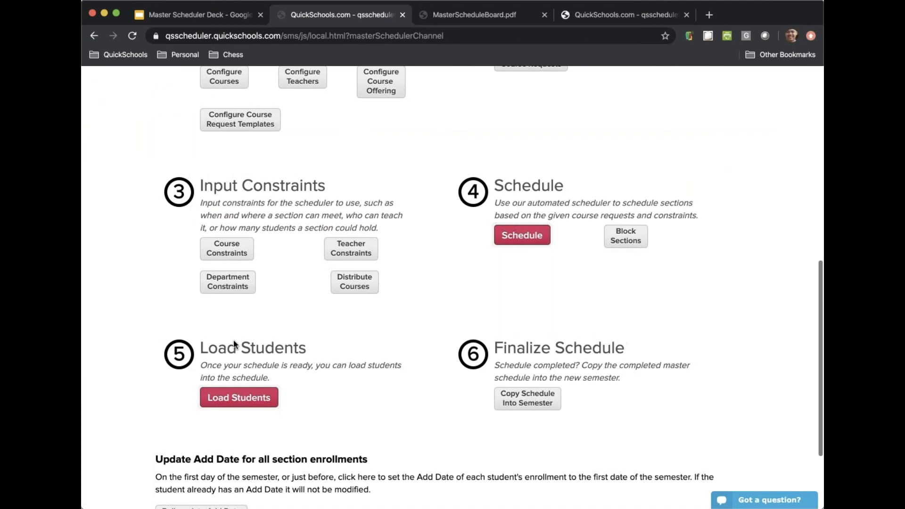
pyautogui.click(233, 399)
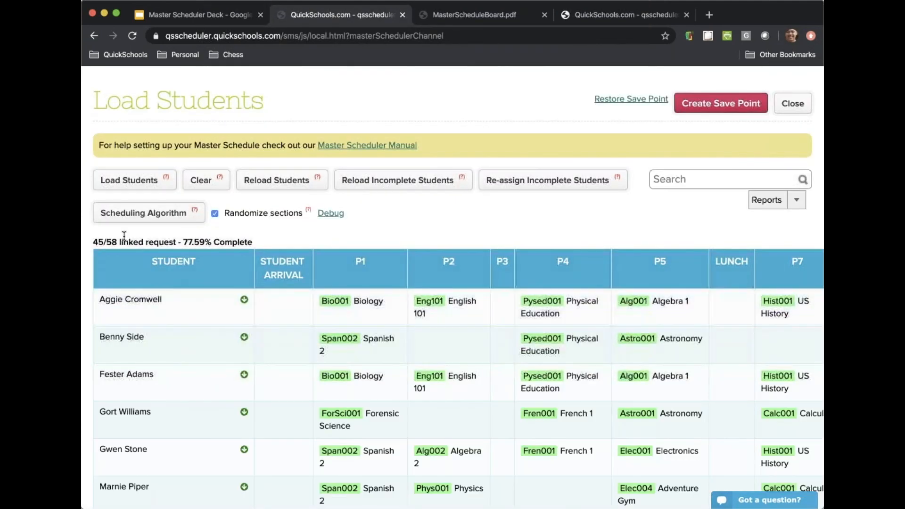
pyautogui.moveTo(182, 241); pyautogui.dragTo(202, 239)
pyautogui.click(289, 307)
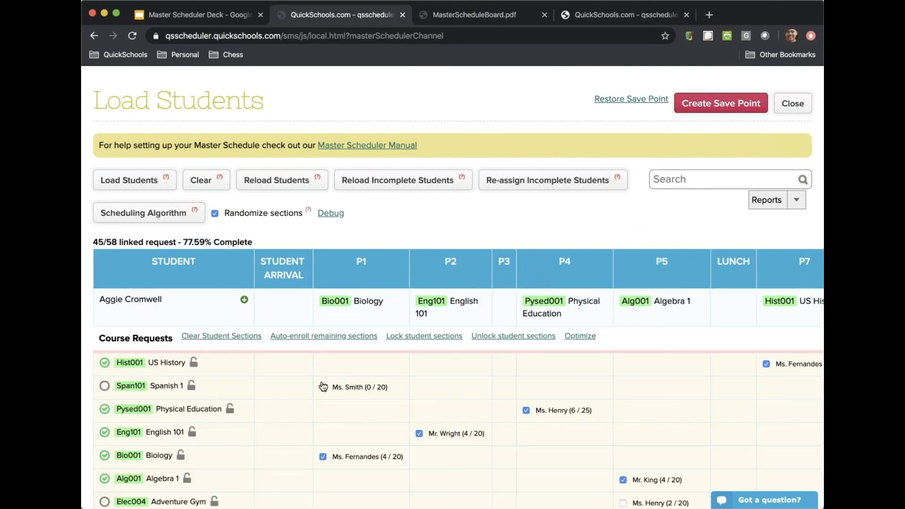
# View the list of reports available for loaded students and return to the enrollment period overview
pyautogui.click(797, 203)
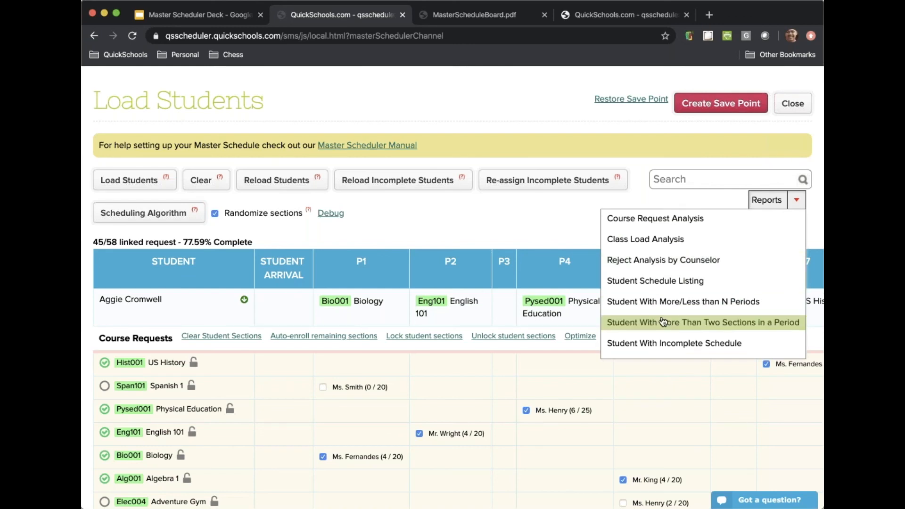
pyautogui.click(572, 224)
pyautogui.click(792, 106)
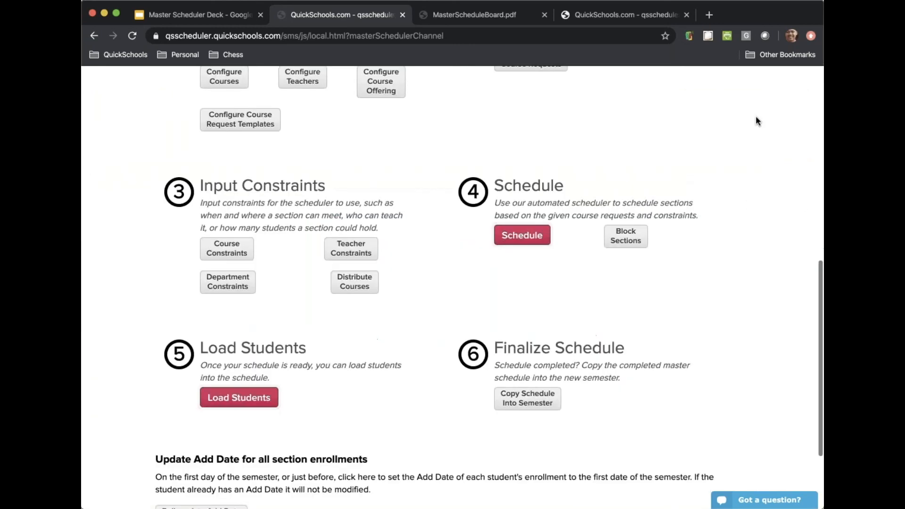
# Open the 2019 - 2020 section schedule, examine the enrollment counts per section, and close it
pyautogui.click(523, 235)
pyautogui.scroll(-2, 470, 261)
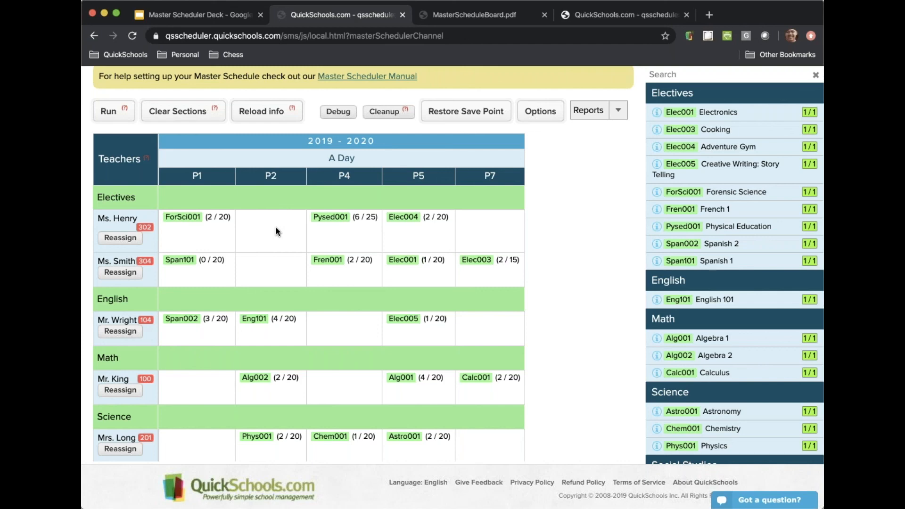
pyautogui.scroll(3, 543, 203)
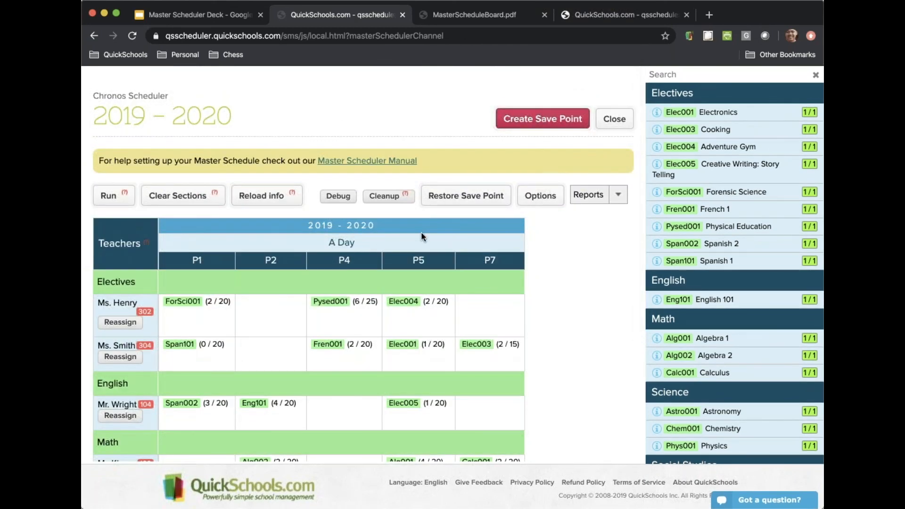
pyautogui.click(613, 118)
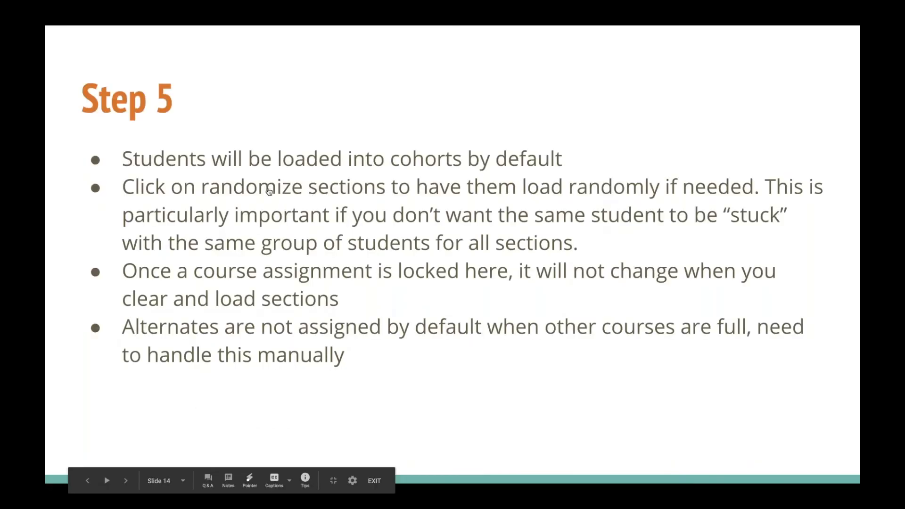
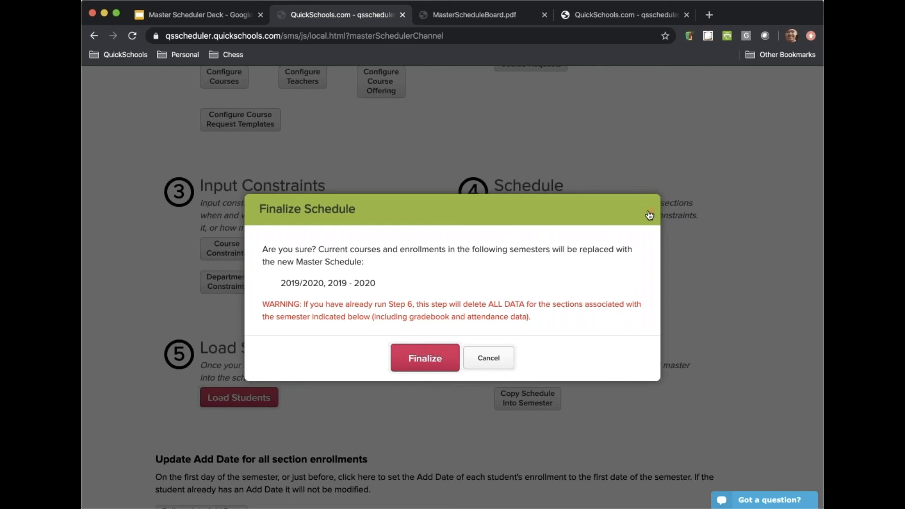
# Dismiss the Finalize Schedule confirmation without finalizing and advance the presentation past the Step 6 slide
pyautogui.click(652, 211)
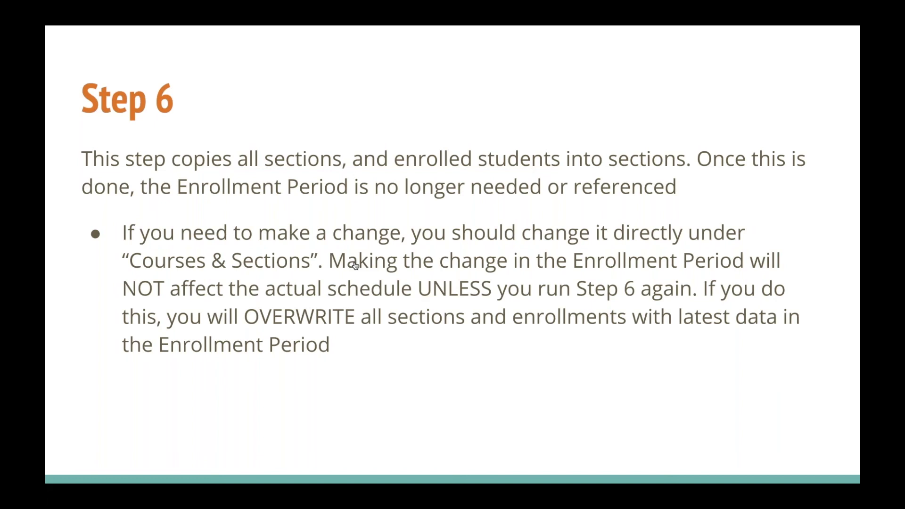
pyautogui.press('Right')
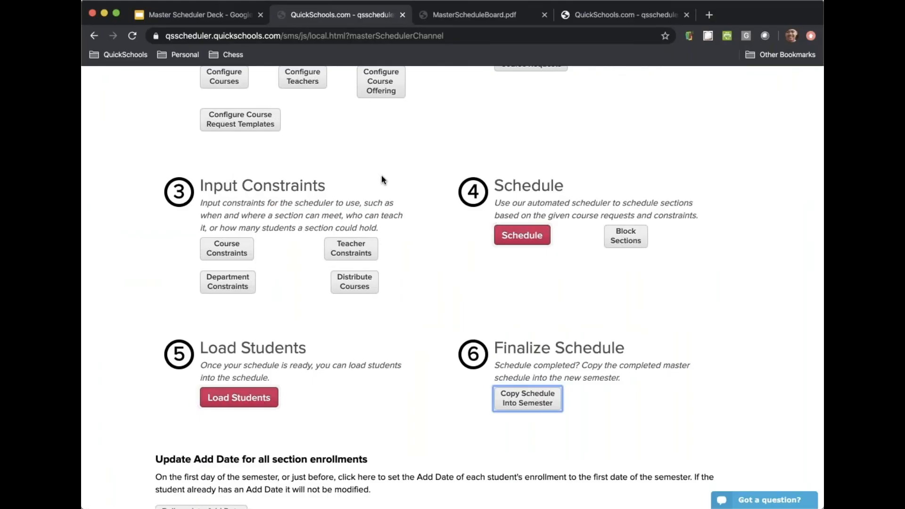
# Open the Courses & Sections list, look over its sections, and view the Algebra 2 section's details without updating it
pyautogui.scroll(10, 381, 174)
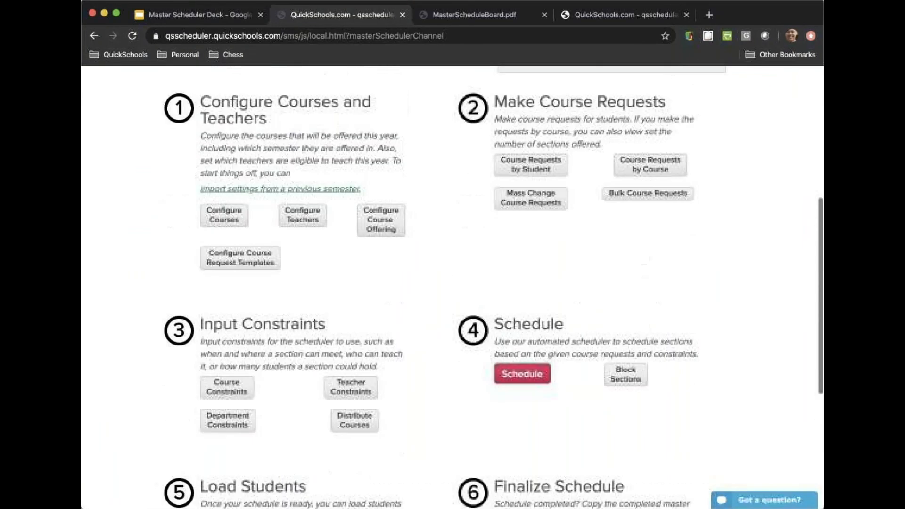
pyautogui.scroll(2, 550, 142)
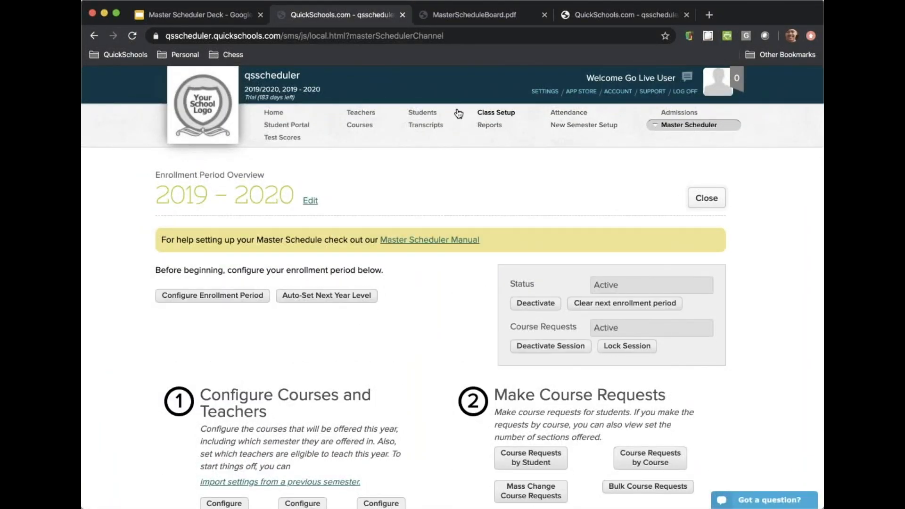
pyautogui.click(369, 131)
pyautogui.scroll(-4, 415, 235)
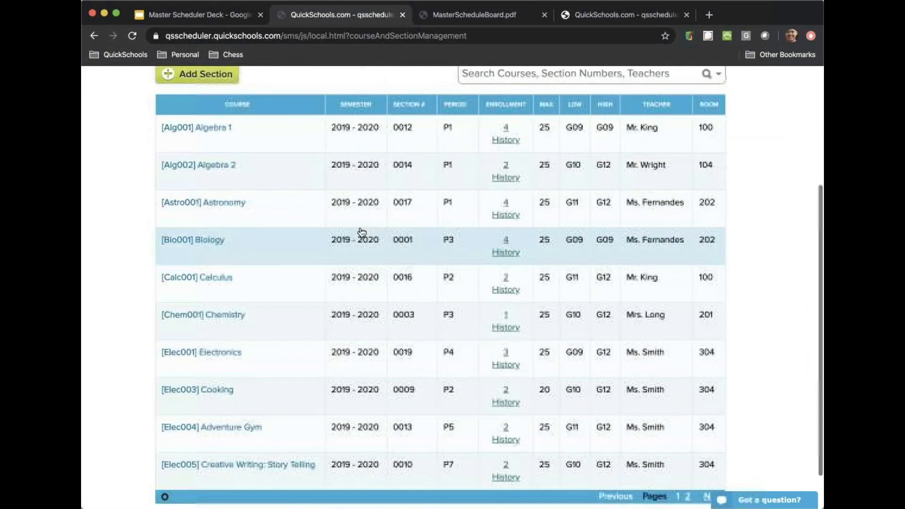
pyautogui.scroll(4, 315, 198)
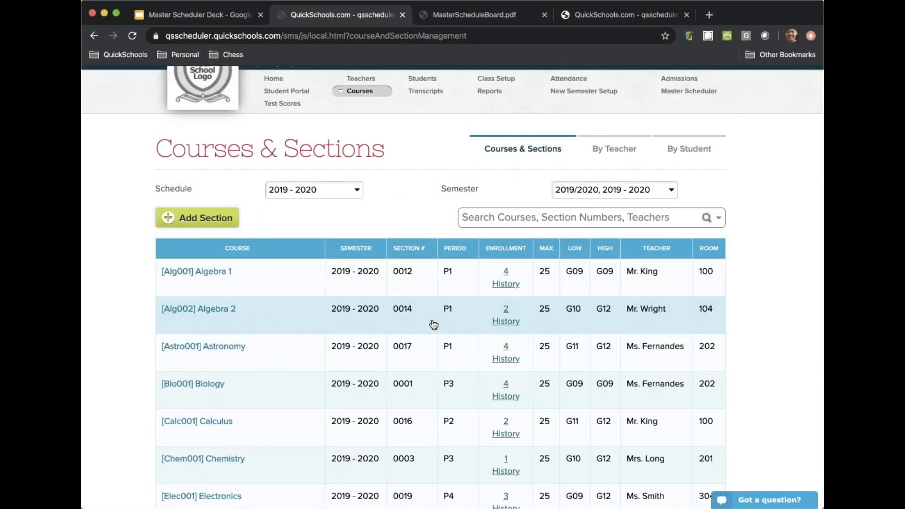
pyautogui.click(282, 322)
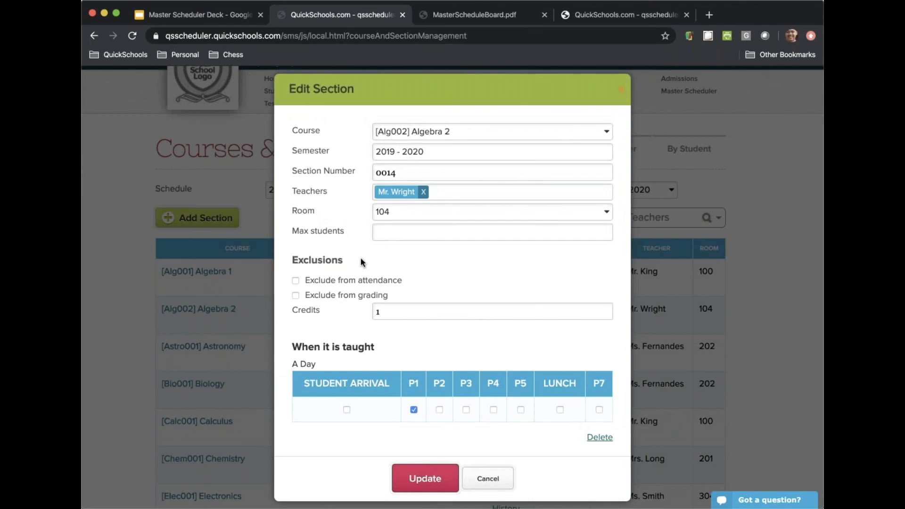
pyautogui.click(622, 90)
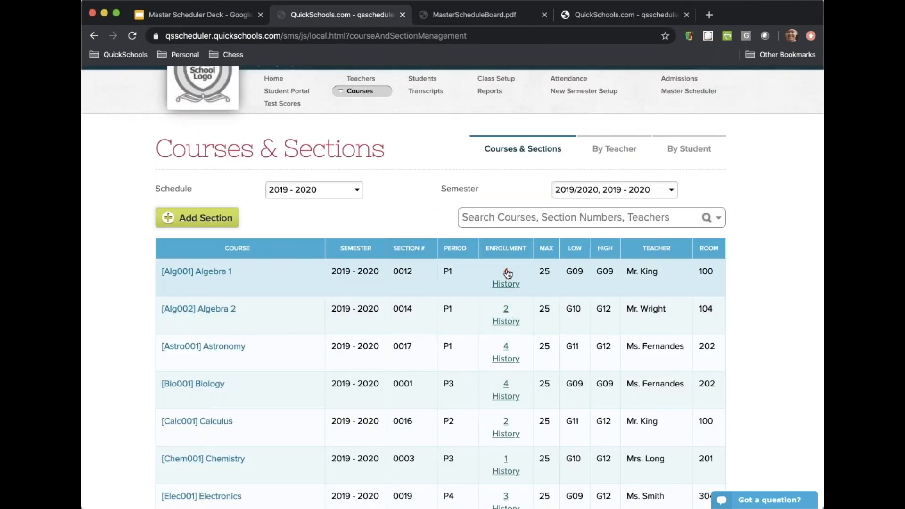
# Enroll the third suggested student in Algebra 1 section 0012 with add date 03/20/2020 and save the roster
pyautogui.click(507, 272)
pyautogui.scroll(-5, 346, 351)
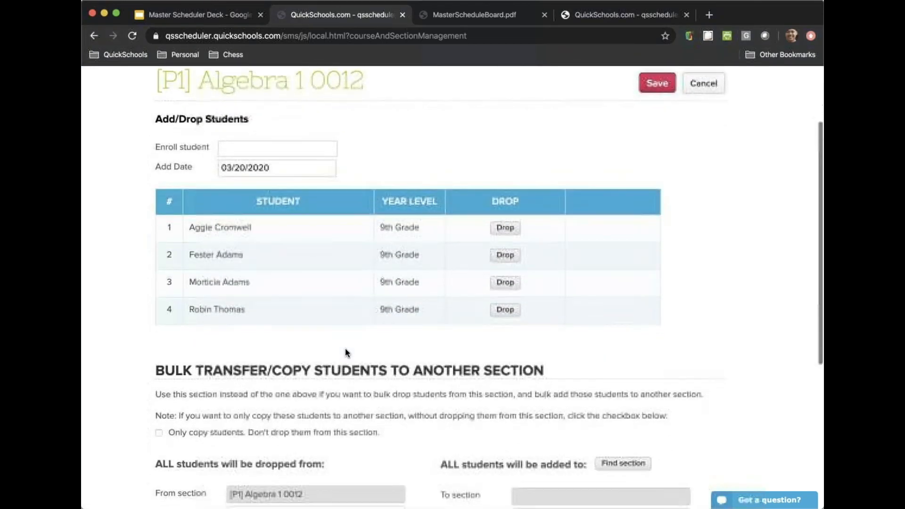
pyautogui.scroll(1, 345, 352)
pyautogui.scroll(-2, 345, 353)
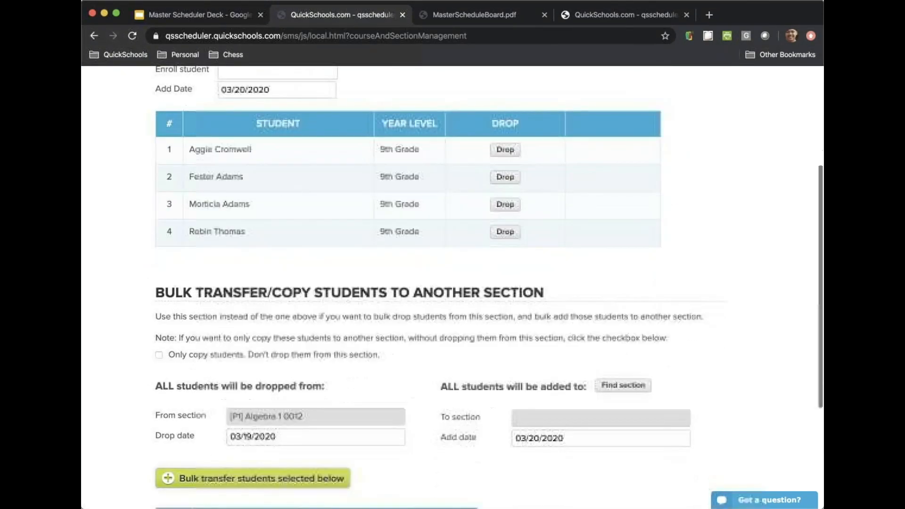
pyautogui.scroll(3, 346, 353)
pyautogui.scroll(1, 346, 353)
pyautogui.click(251, 213)
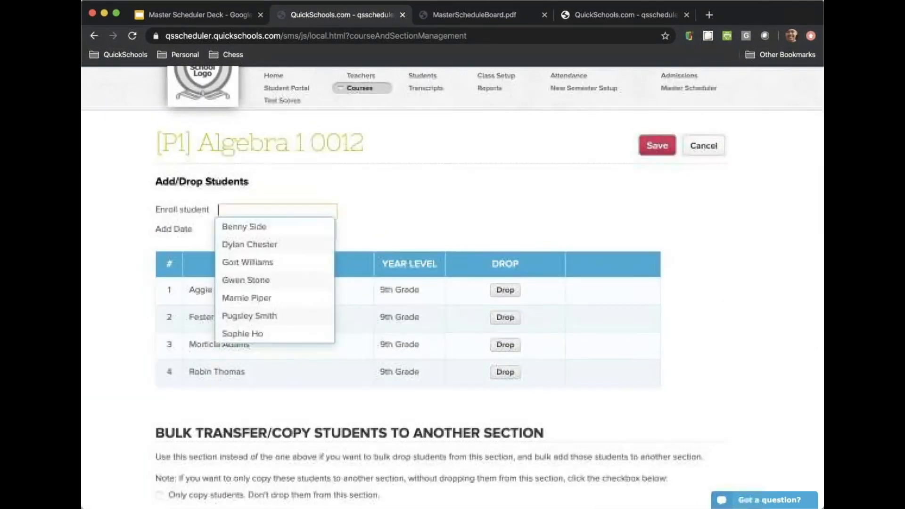
pyautogui.click(257, 263)
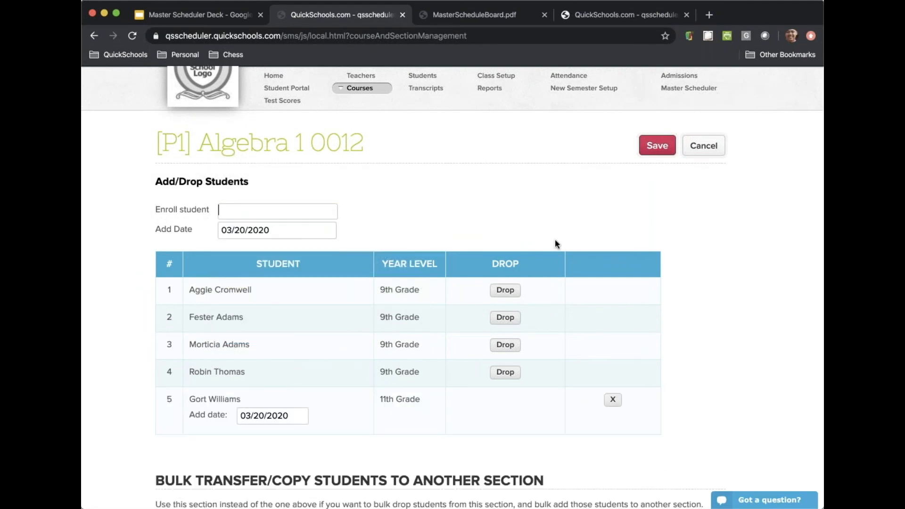
pyautogui.click(657, 148)
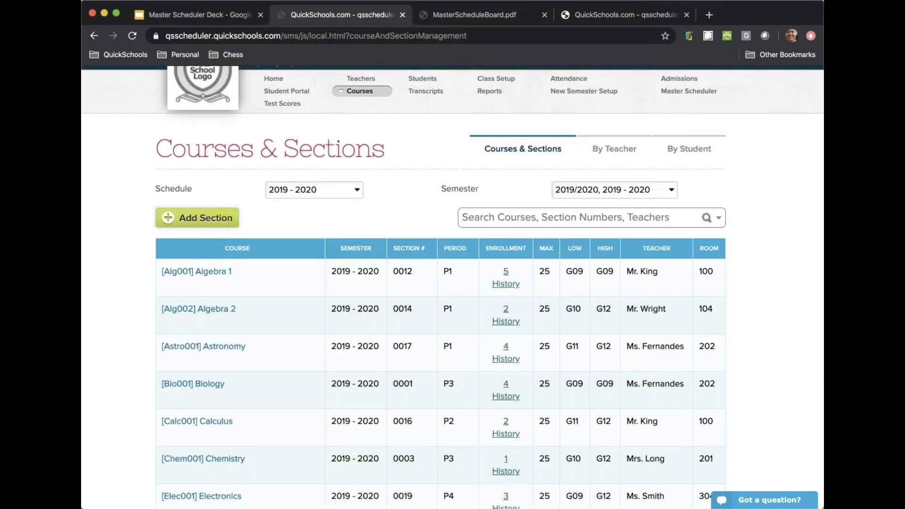
# Drop the 11th-grade student from Algebra 1 section 0012 with drop date 03/19/2020, save, and check the section's add/drop history
pyautogui.click(506, 271)
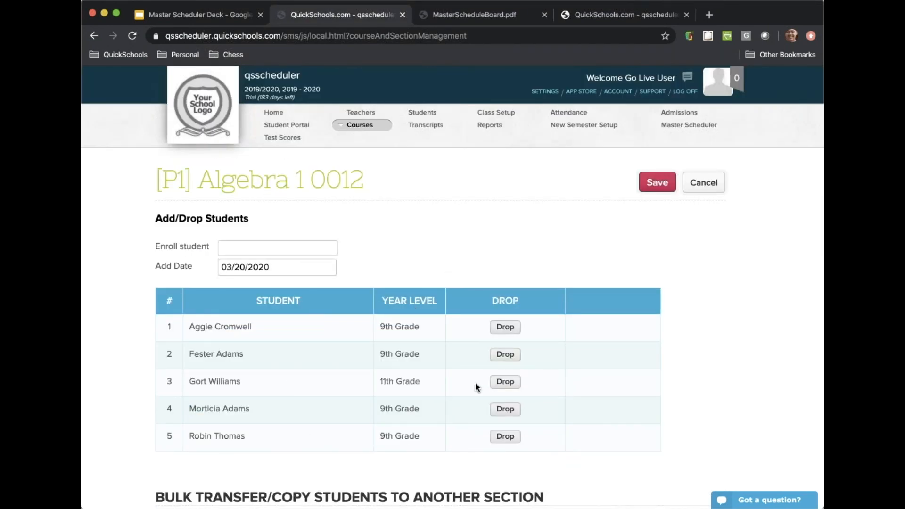
pyautogui.click(502, 381)
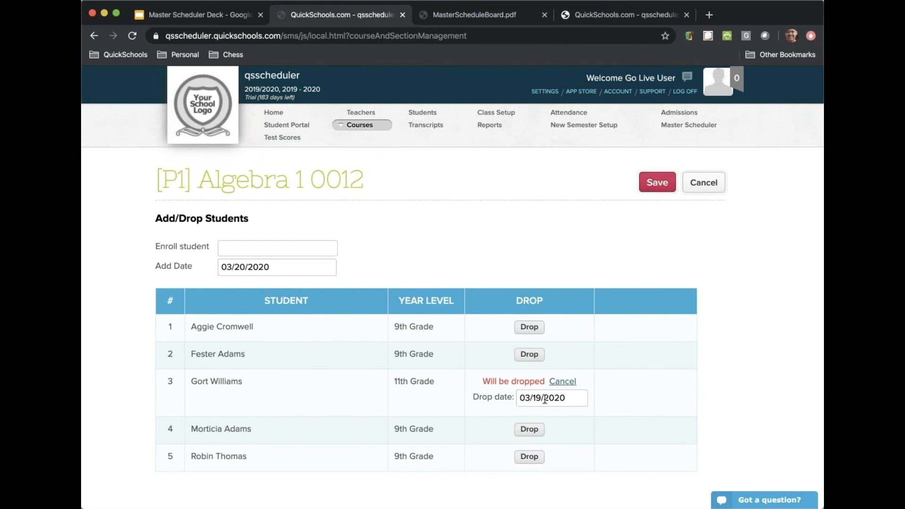
pyautogui.click(657, 183)
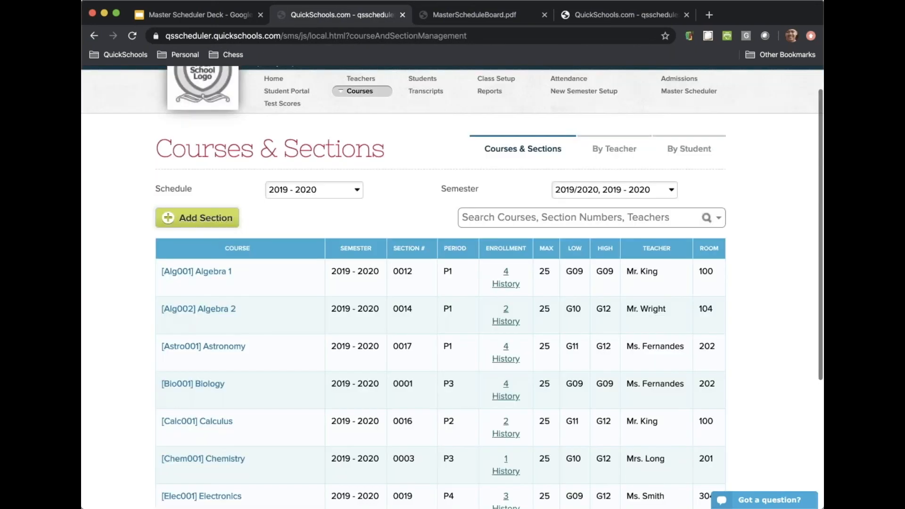
pyautogui.click(499, 285)
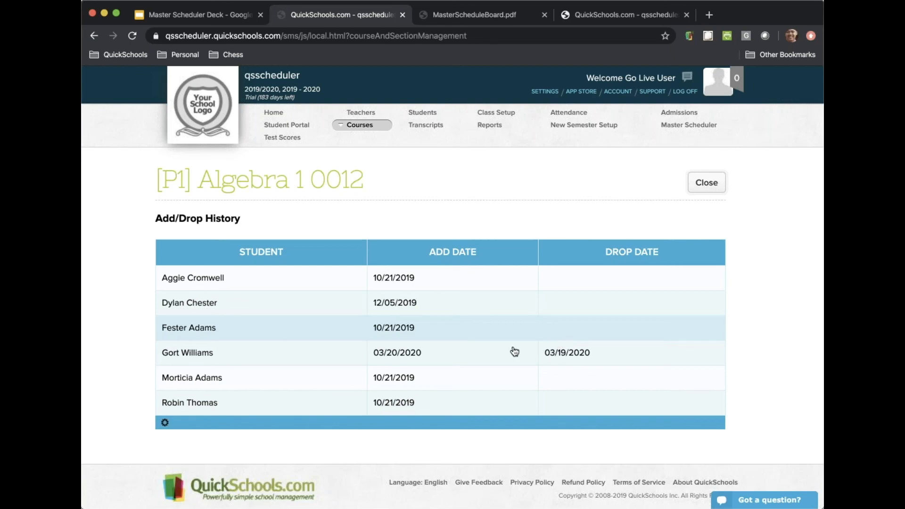
pyautogui.click(708, 183)
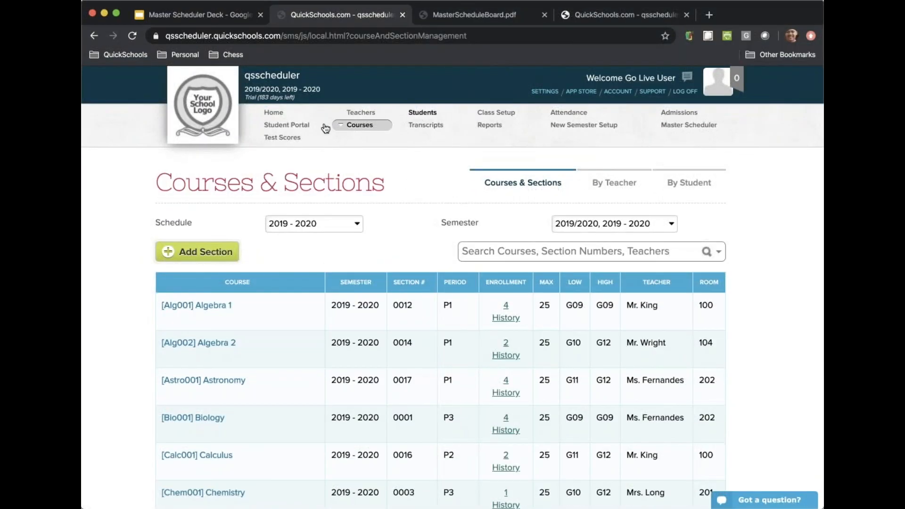
# Search the Students list for the dropped student by first name, open the record and view the weekly schedule
pyautogui.click(423, 116)
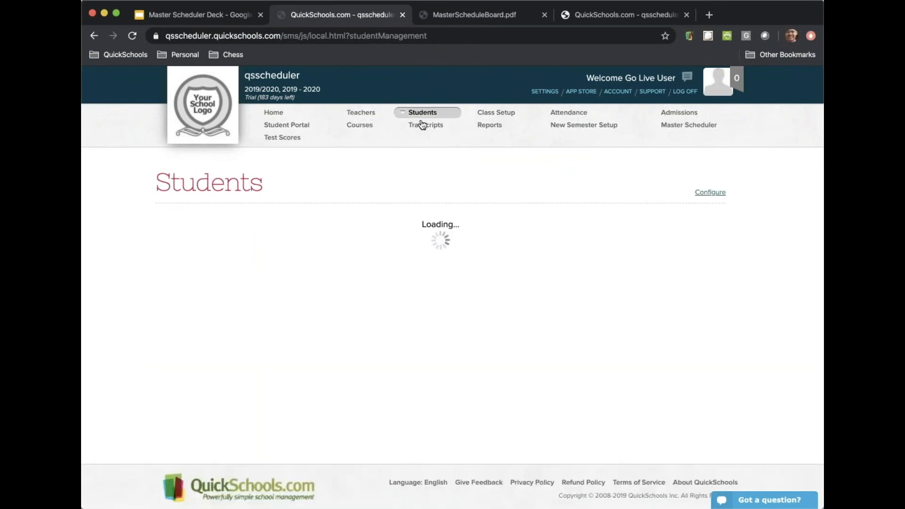
pyautogui.click(600, 226)
pyautogui.write('gort')
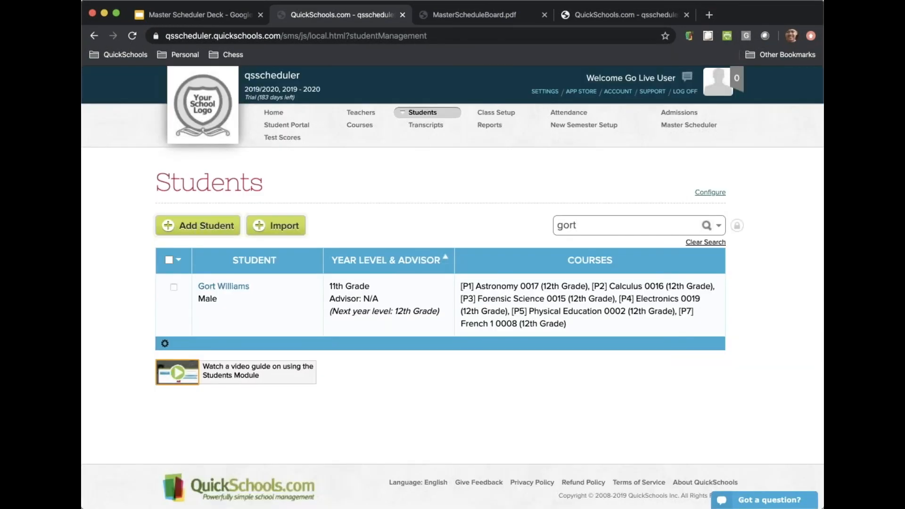
pyautogui.click(399, 313)
pyautogui.scroll(-7, 399, 307)
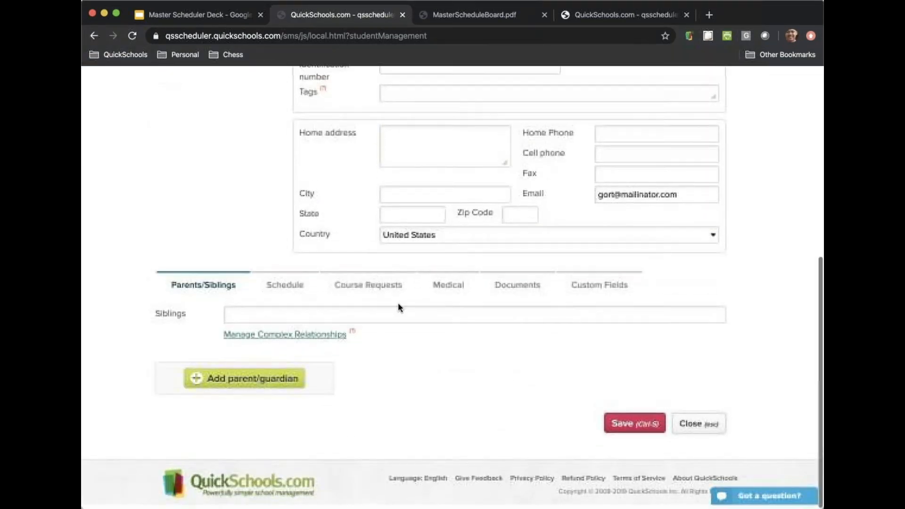
pyautogui.click(297, 285)
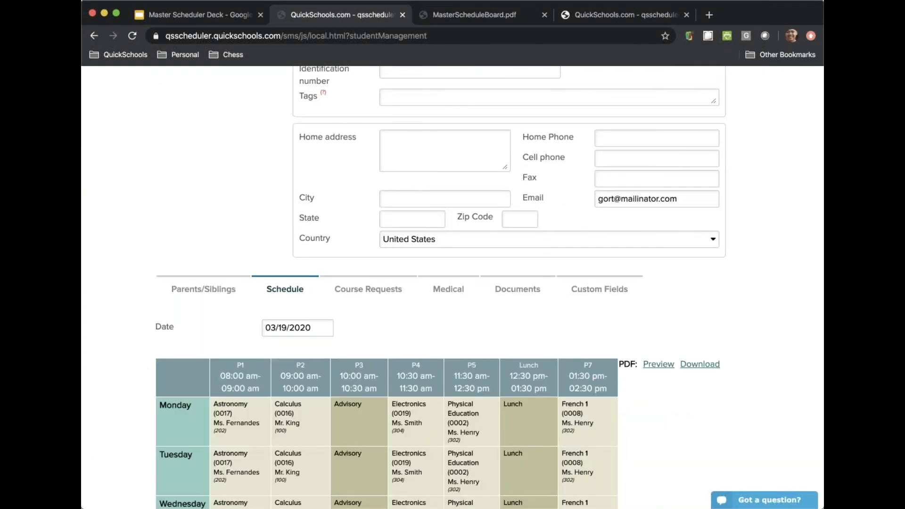
pyautogui.scroll(-5, 452, 287)
pyautogui.scroll(1, 453, 288)
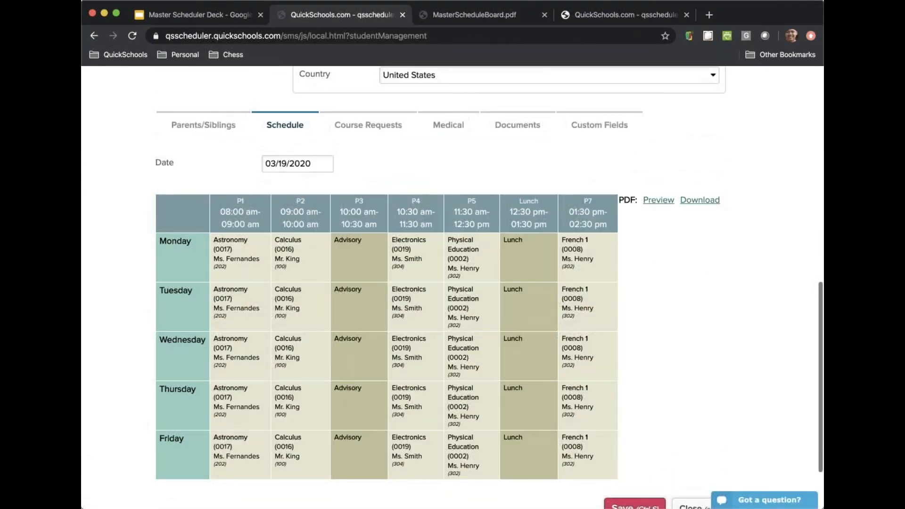
# Set the date of the student's displayed schedule to 03/17/2020
pyautogui.scroll(1, 290, 197)
pyautogui.click(282, 180)
pyautogui.press('BackSpace')
pyautogui.write('7')
pyautogui.click(355, 177)
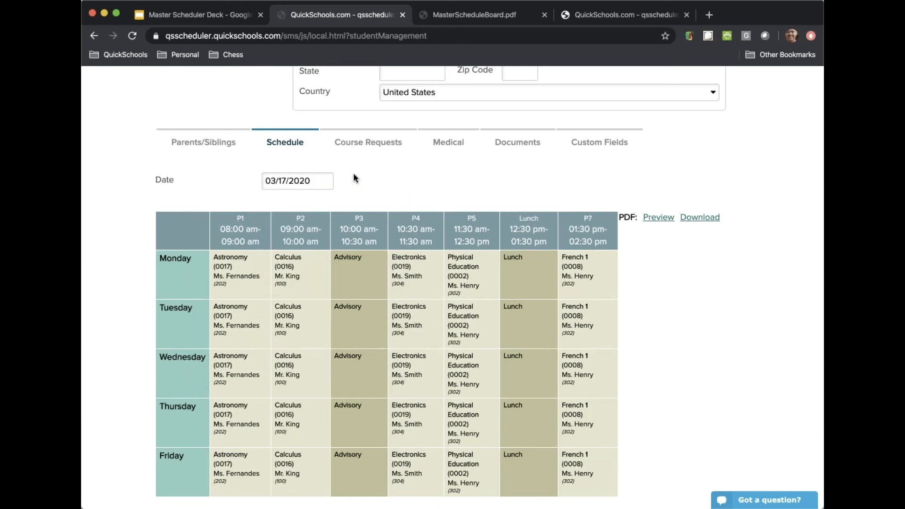
# Preview the student's schedule as a PDF, compare it with the on-screen schedule, and return to the student record
pyautogui.scroll(-4, 483, 255)
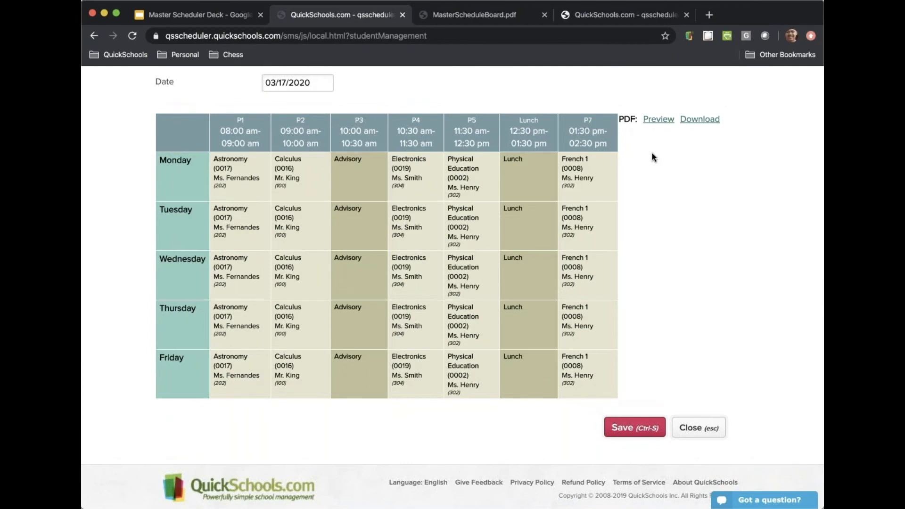
pyautogui.click(654, 121)
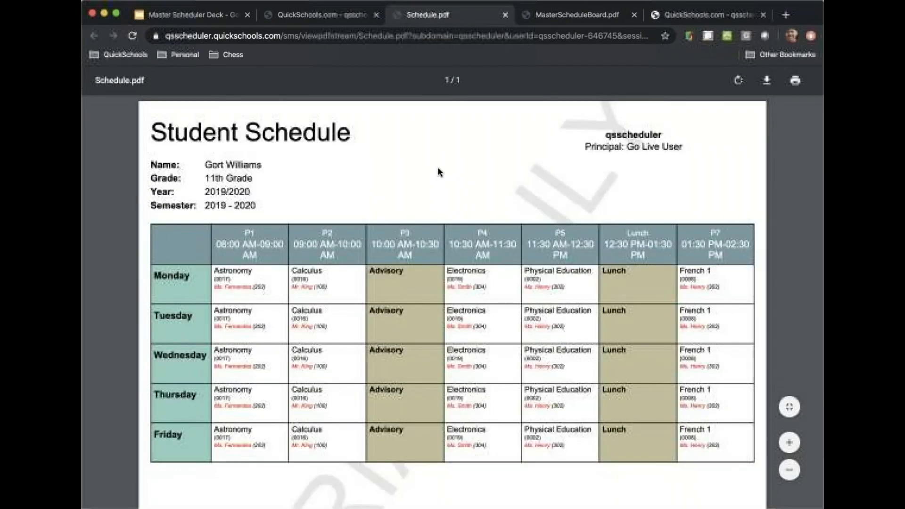
pyautogui.click(323, 17)
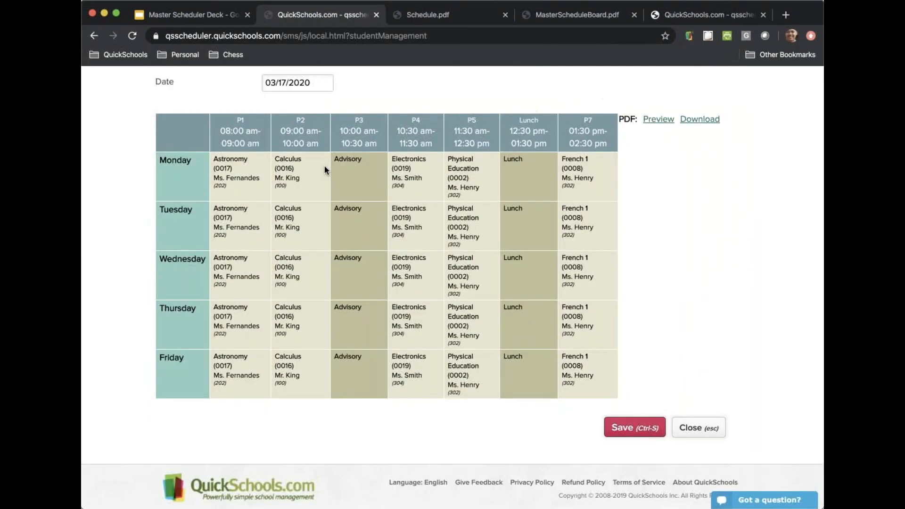
pyautogui.click(422, 14)
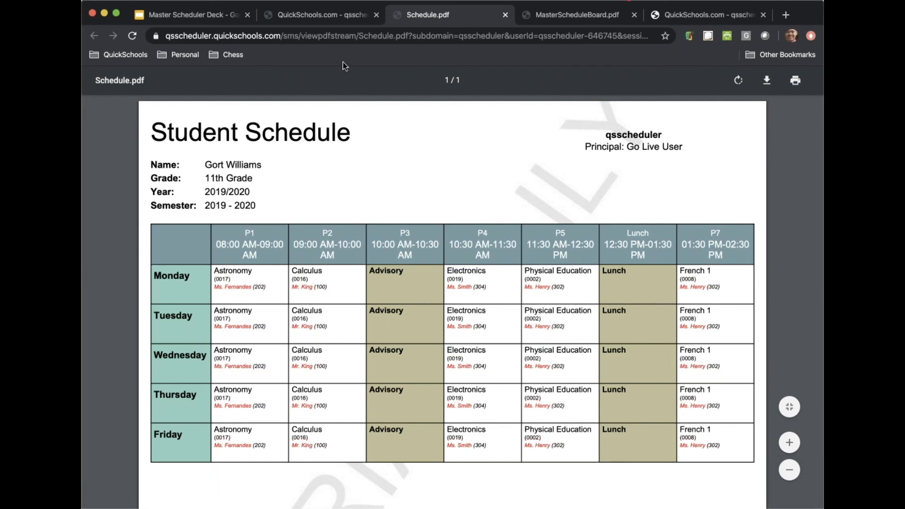
pyautogui.click(320, 17)
# Open the record of the teacher of Algebra 1 0012 and Calculus 0016 and find its Schedule & Roster section
pyautogui.scroll(10, 465, 217)
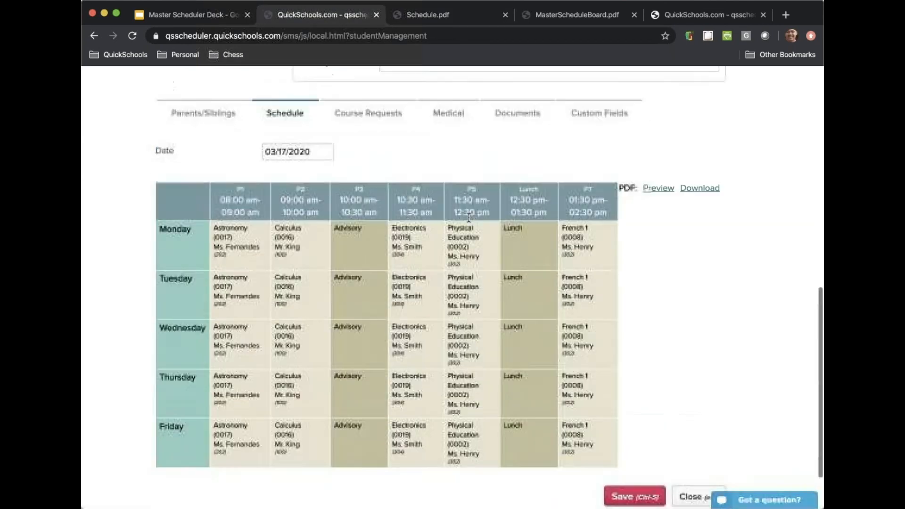
pyautogui.scroll(5, 456, 208)
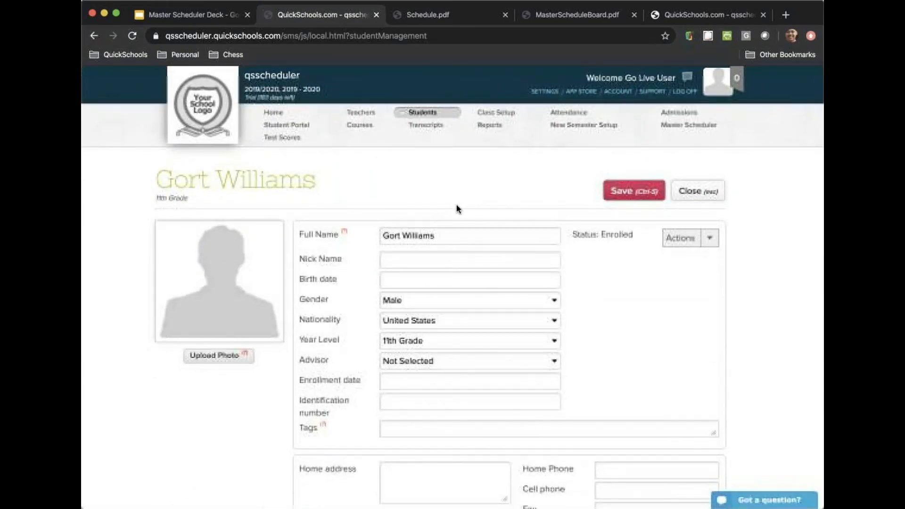
pyautogui.click(365, 114)
pyautogui.scroll(-3, 403, 265)
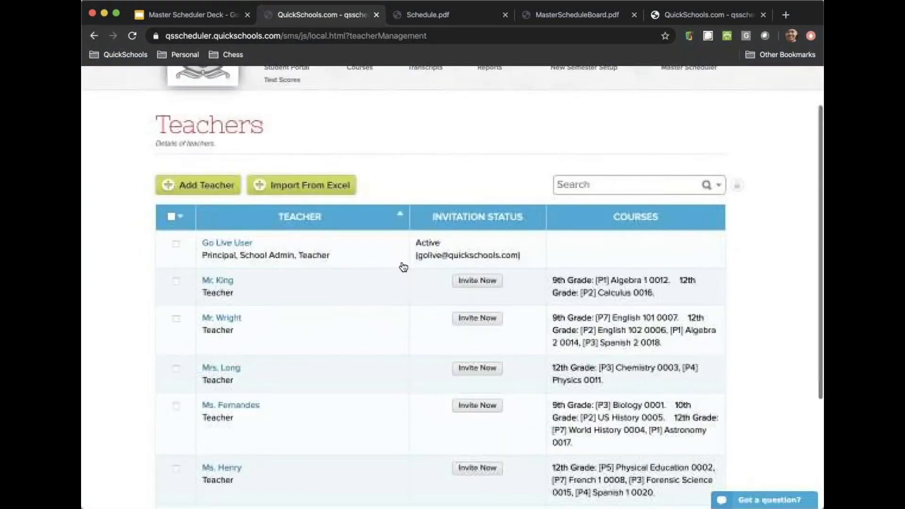
pyautogui.click(560, 290)
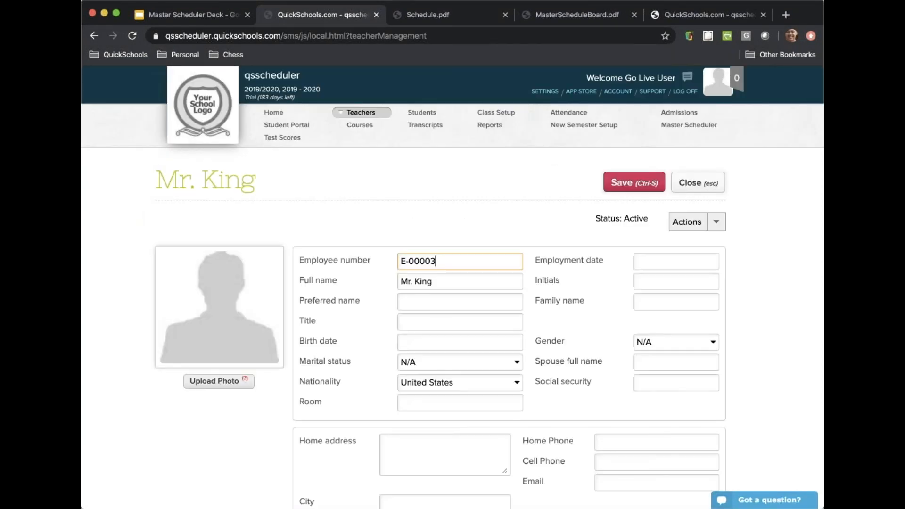
pyautogui.scroll(-10, 550, 299)
pyautogui.scroll(-3, 453, 283)
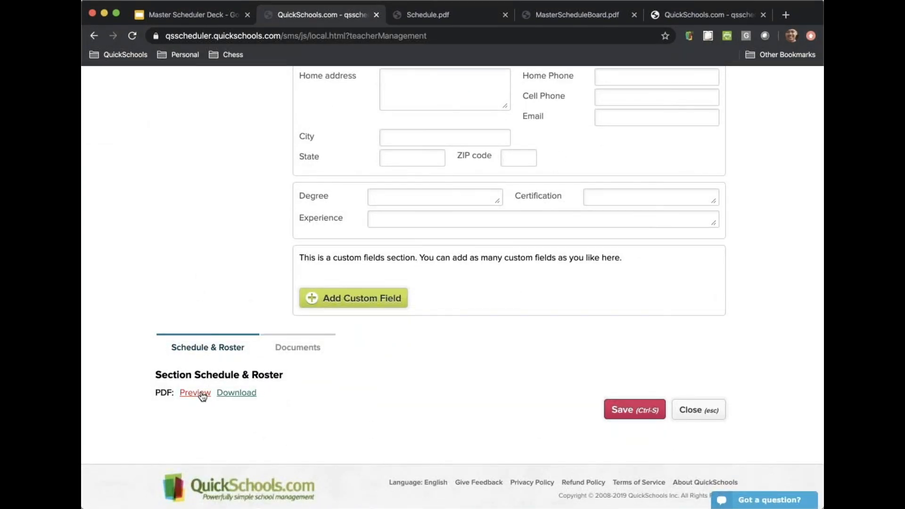
# Preview the teacher's Section Schedule & Roster PDF, look through its pages, and return to the teacher record
pyautogui.click(198, 393)
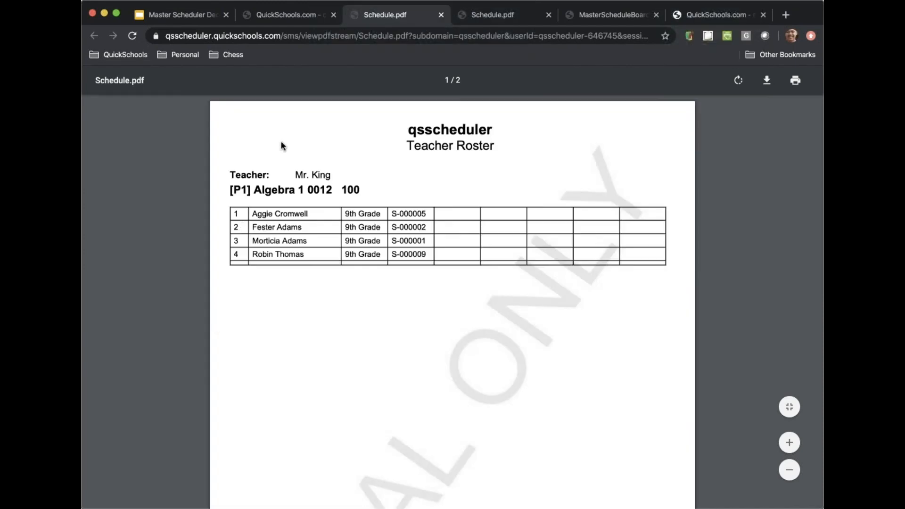
pyautogui.scroll(-7, 370, 228)
pyautogui.scroll(7, 369, 228)
pyautogui.click(305, 18)
pyautogui.scroll(10, 521, 152)
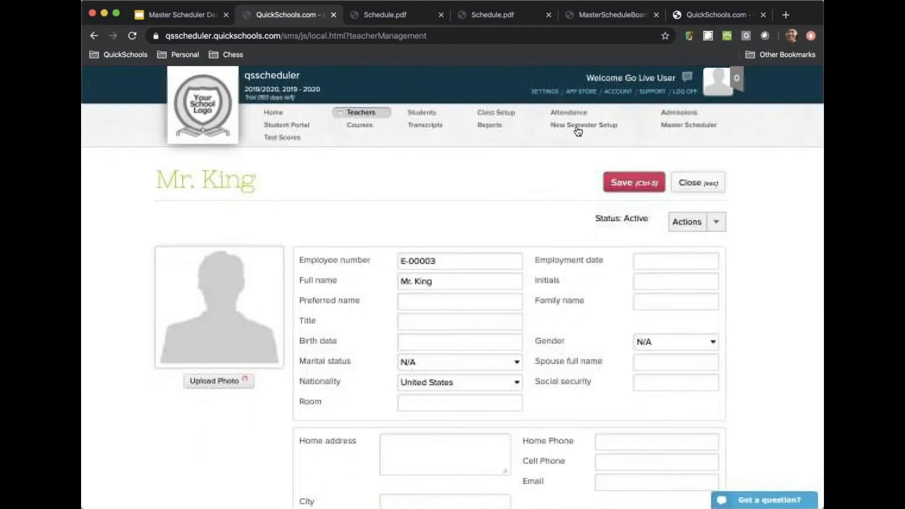
# Show the courses By Teacher, preview the printable 2019 - 2020 schedule with the Teacher option, and return to the schedule
pyautogui.click(364, 126)
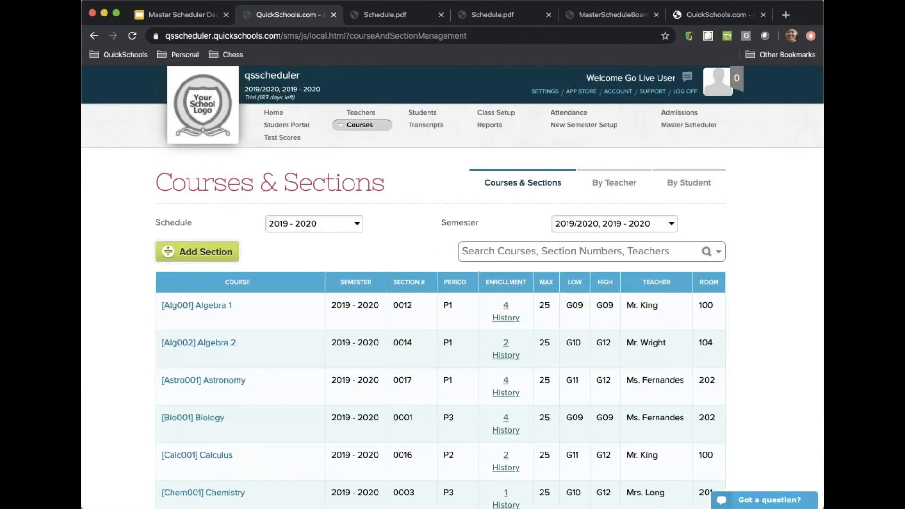
pyautogui.click(620, 188)
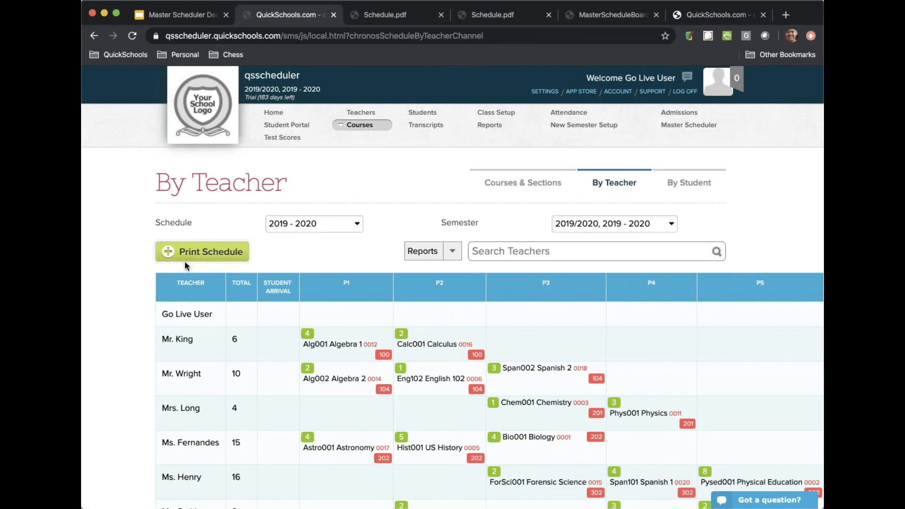
pyautogui.click(214, 253)
pyautogui.click(427, 337)
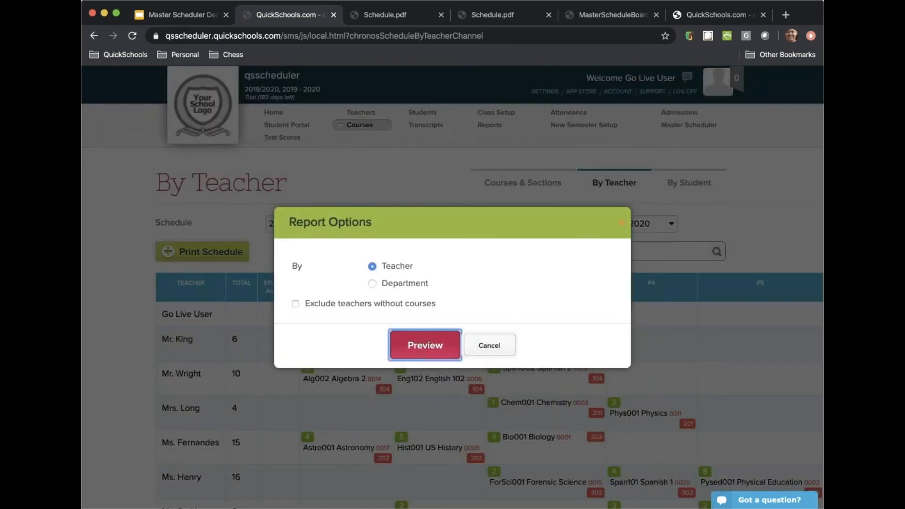
pyautogui.scroll(-3, 453, 302)
pyautogui.scroll(3, 345, 75)
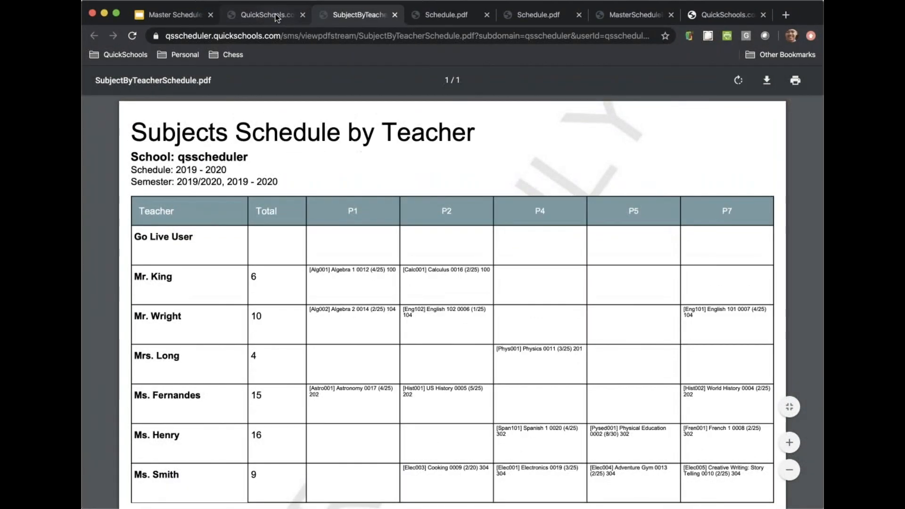
pyautogui.click(282, 15)
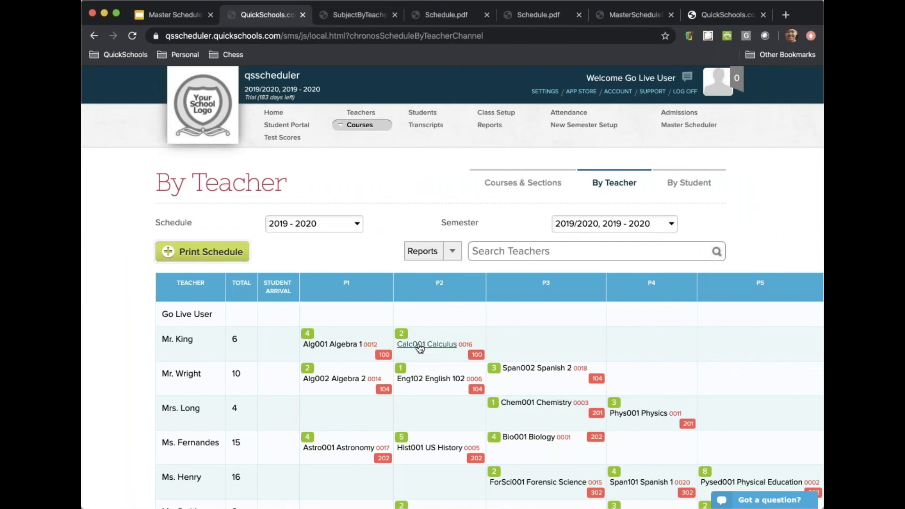
# Switch the course schedule to By Student and look over the students' sections across all periods
pyautogui.click(690, 183)
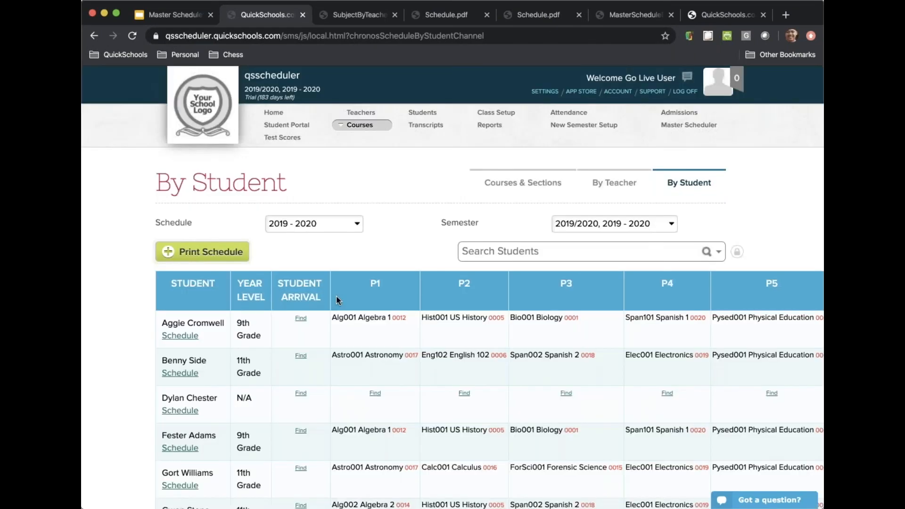
pyautogui.scroll(-3, 335, 358)
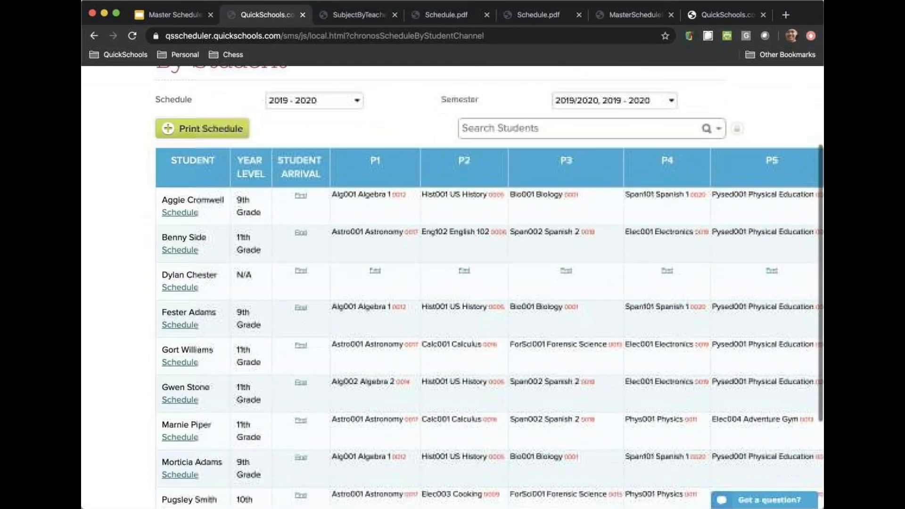
pyautogui.scroll(-1, 344, 237)
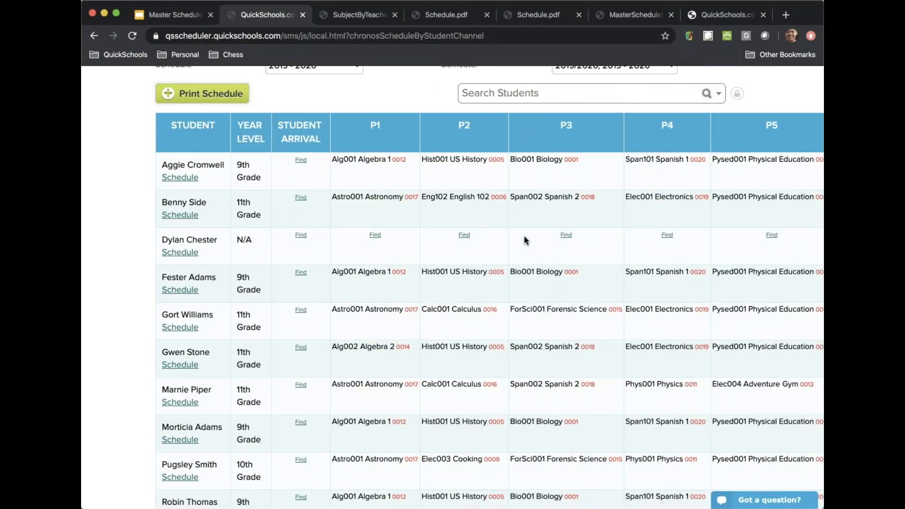
pyautogui.hscroll(5, 524, 236)
pyautogui.hscroll(-5, 524, 236)
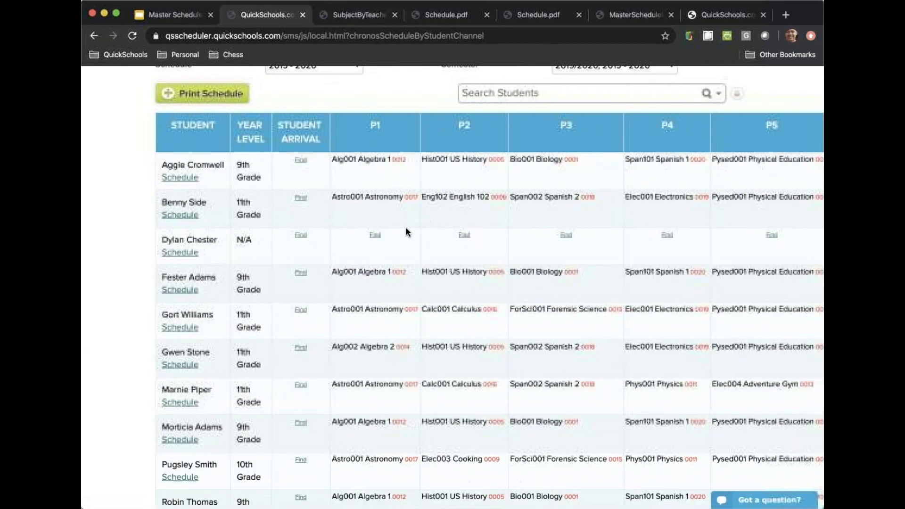
# View the available P1 and P3 sections for the student without any courses, closing each list without enrolling
pyautogui.click(375, 236)
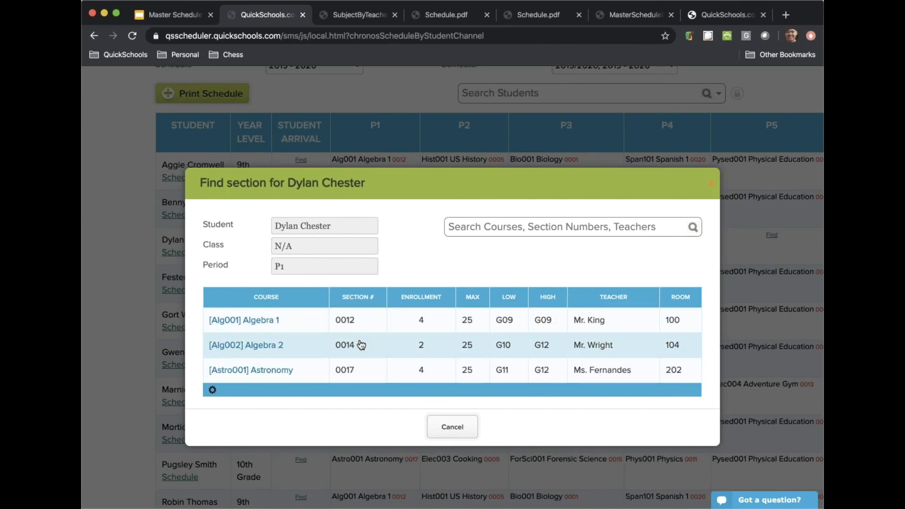
pyautogui.click(713, 184)
pyautogui.click(566, 235)
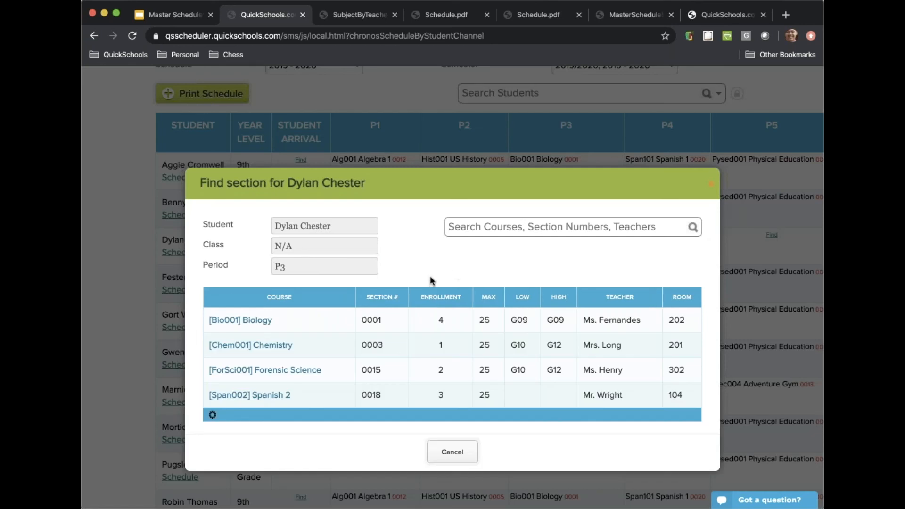
pyautogui.click(712, 183)
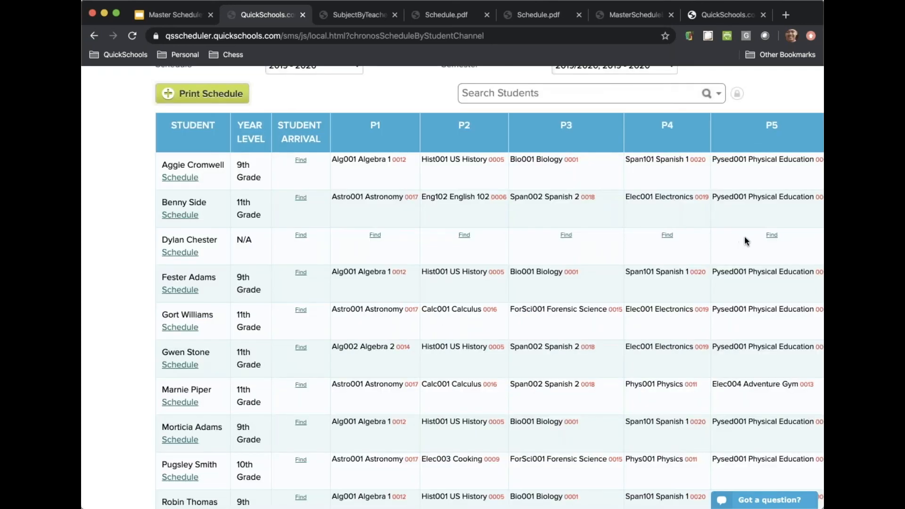
# Open an 11th-grade student's enrollment in Spanish 2 section 0018 and look for an alternative section of the same course
pyautogui.scroll(-3, 635, 250)
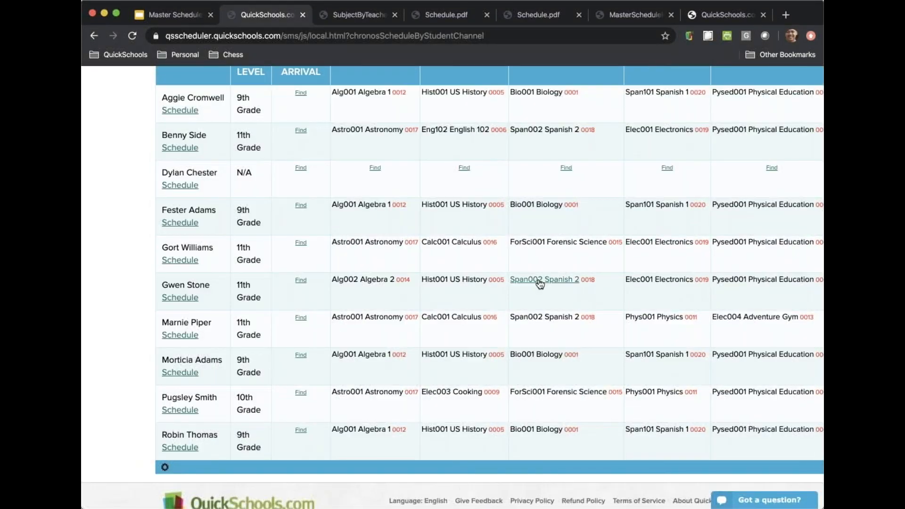
pyautogui.click(540, 283)
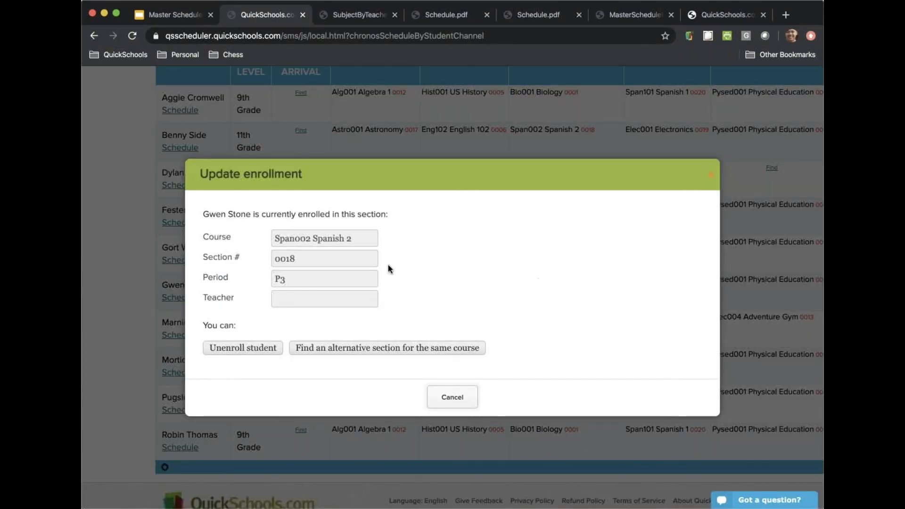
pyautogui.click(358, 351)
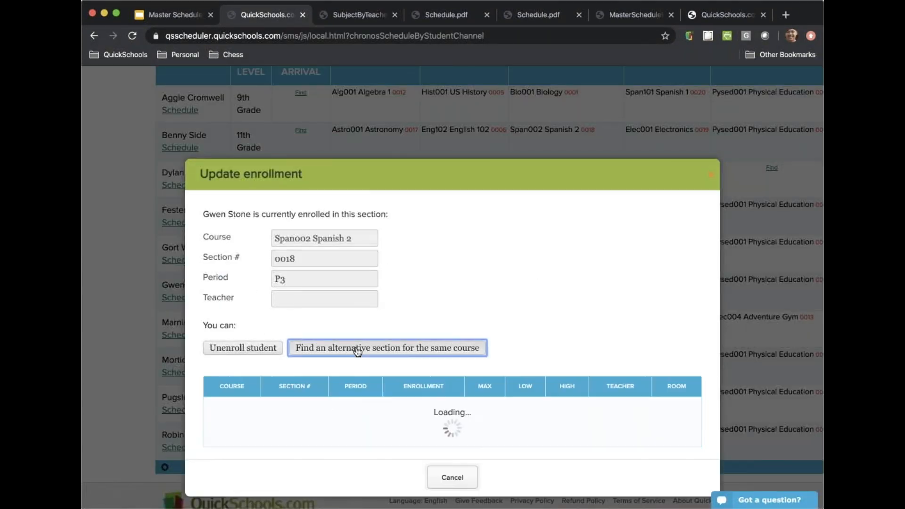